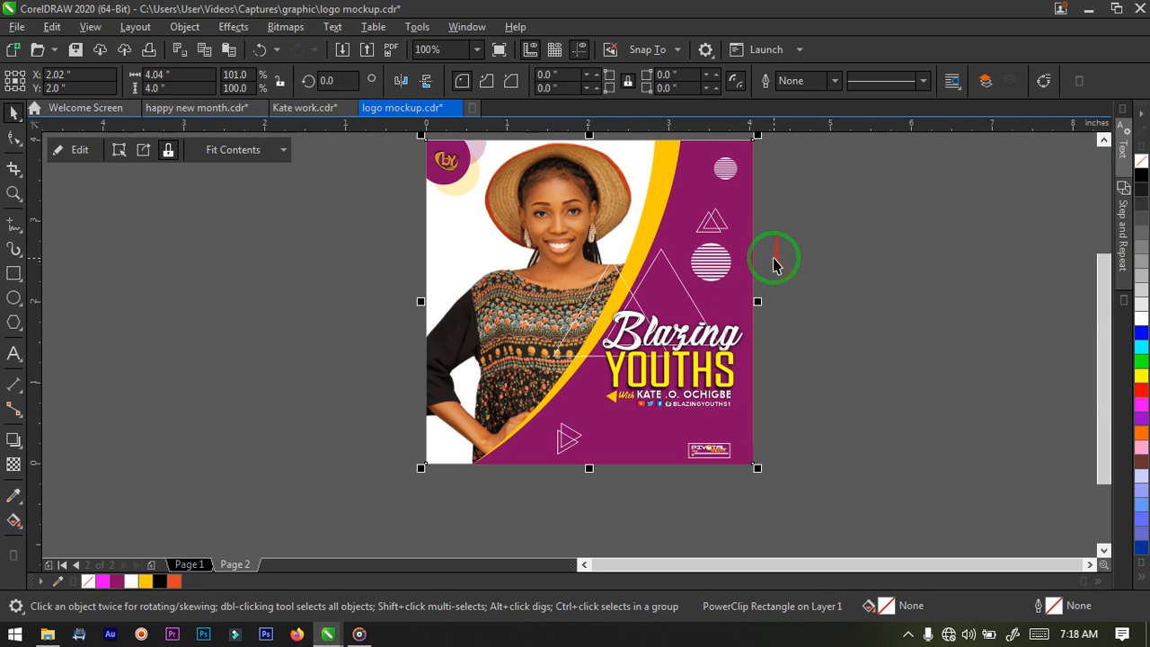
Step: Release the grouped flyer artwork and delete all of its objects from the page
{"action": "key", "text": "ctrl+u"}
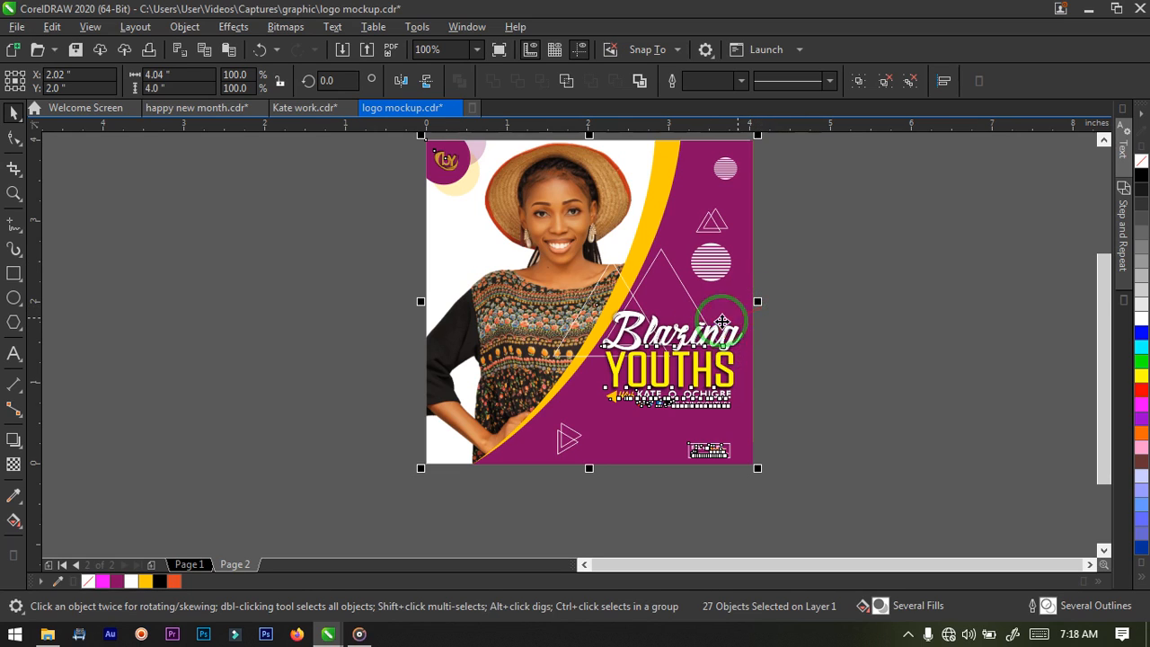
{"action": "double_click", "coordinate": [680, 335]}
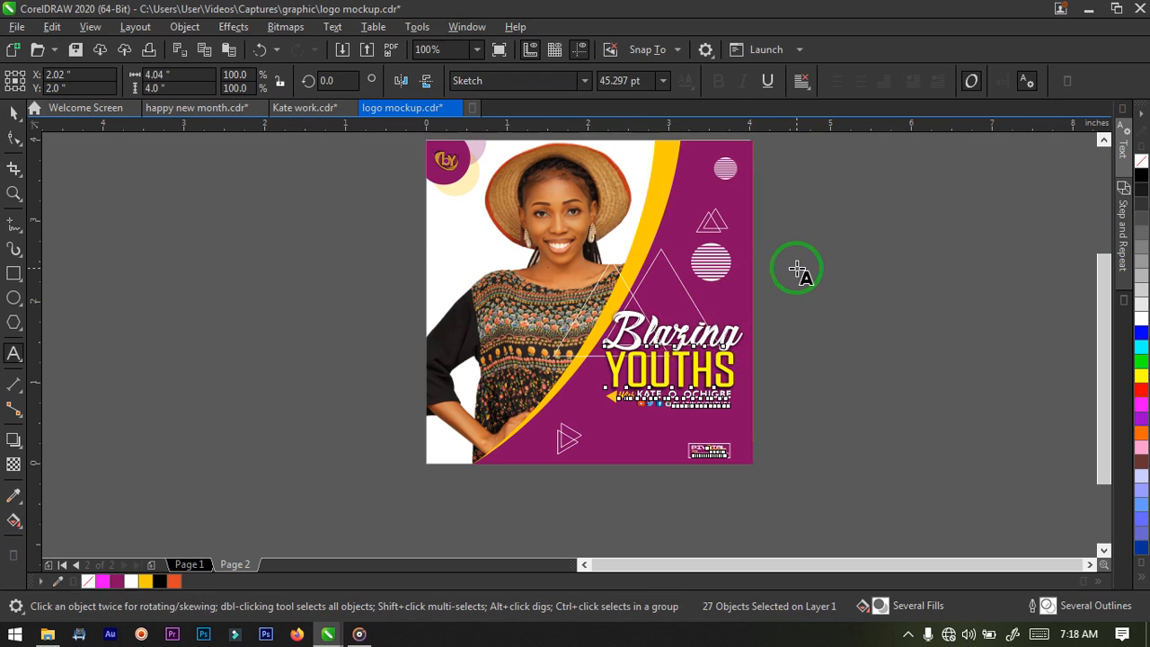
{"action": "left_click", "coordinate": [14, 113]}
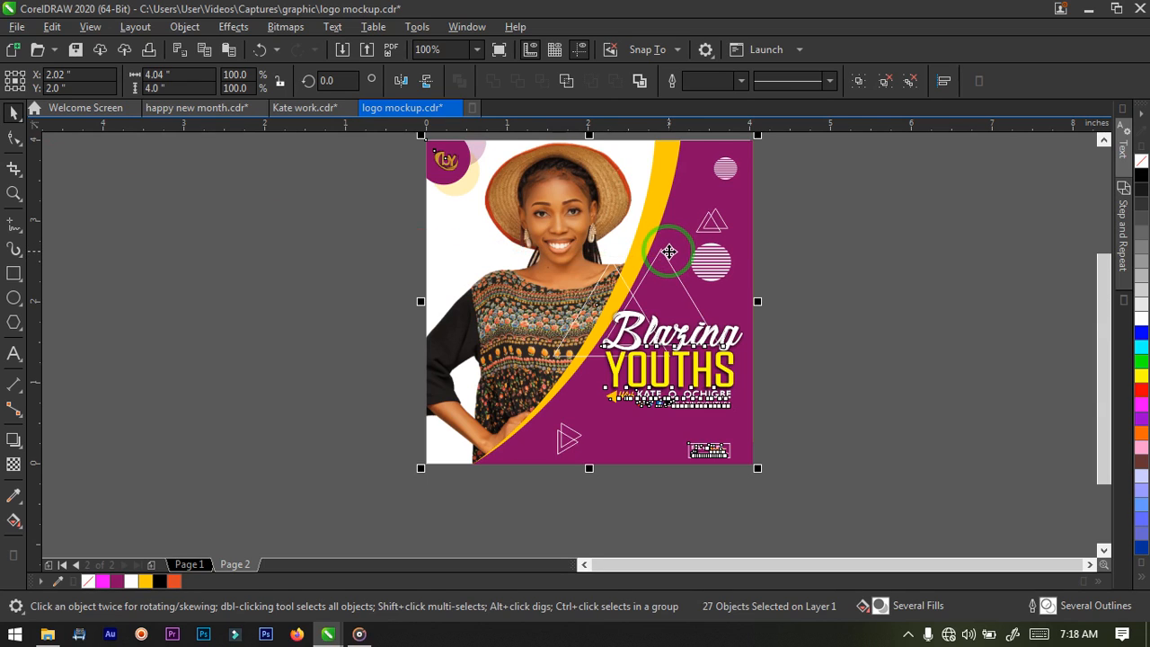
{"action": "key", "text": "Delete"}
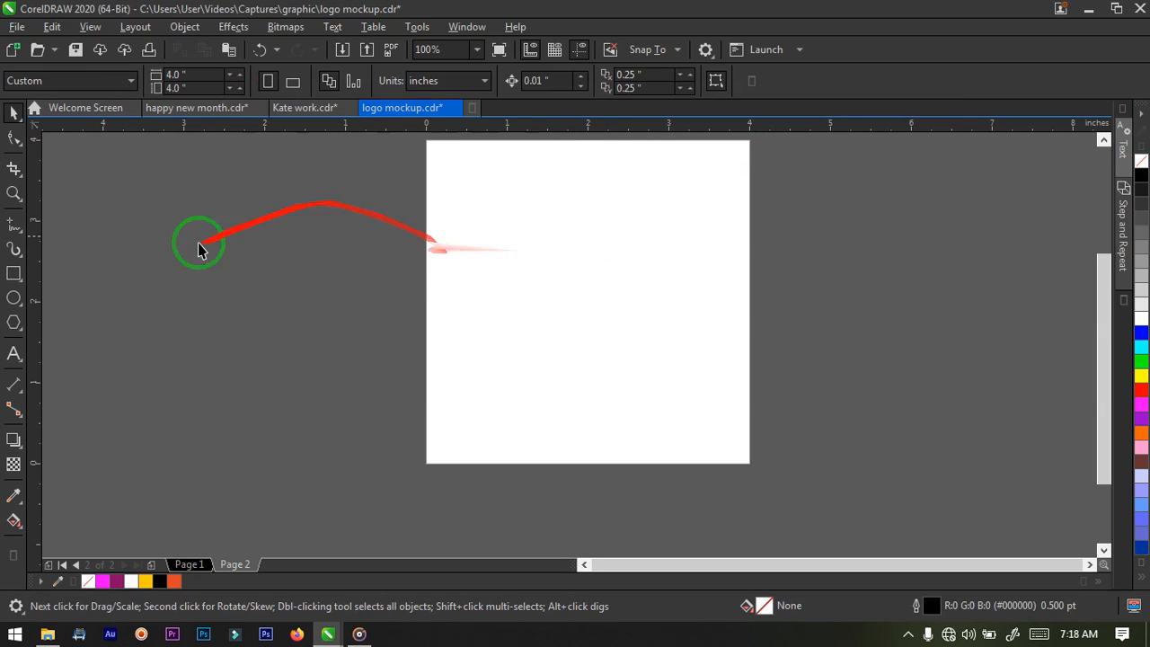
Step: Create a 4 by 4 inch rectangle matching the page frame and remove its outline
{"action": "double_click", "coordinate": [13, 274]}
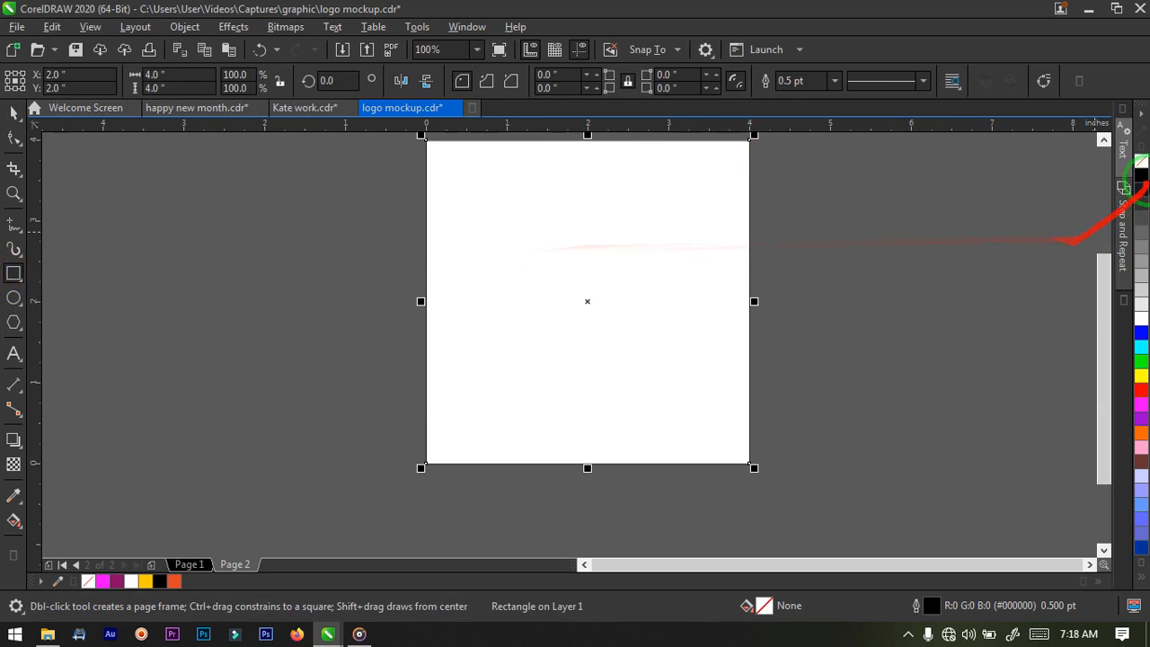
{"action": "right_click", "coordinate": [1141, 164]}
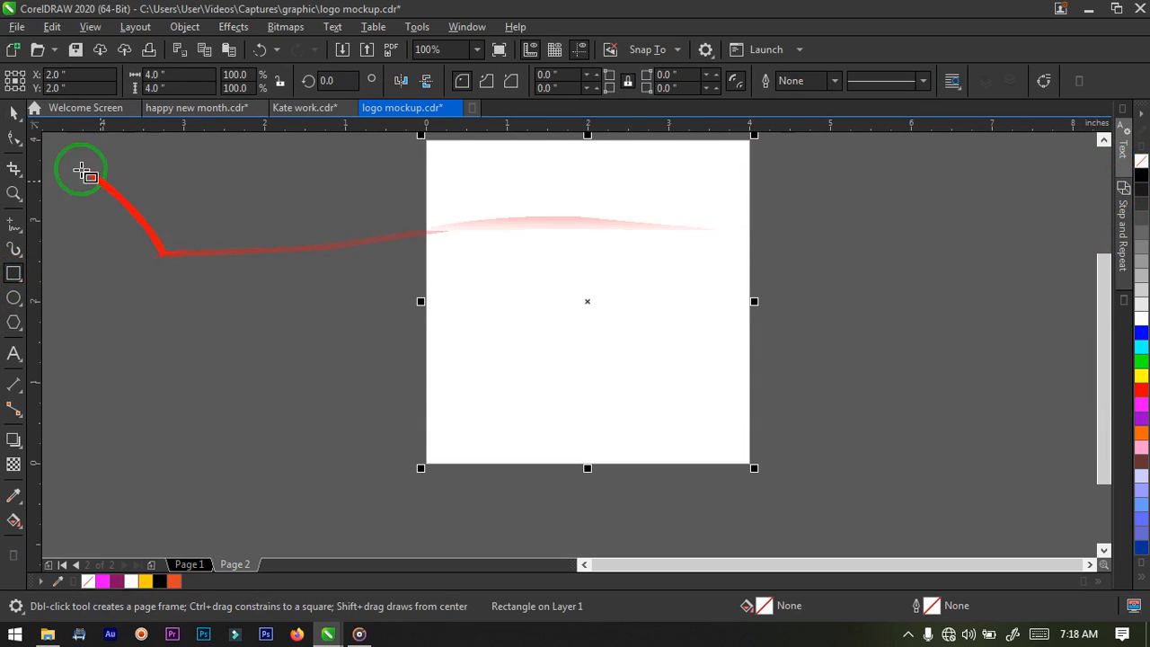
{"action": "left_click", "coordinate": [11, 112]}
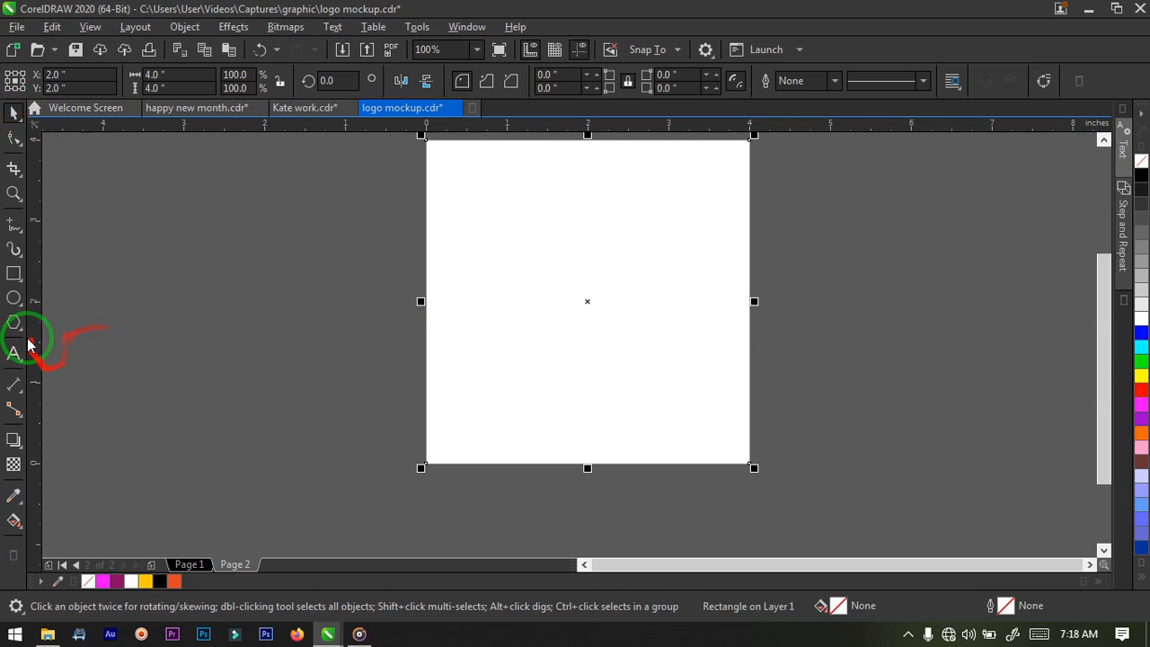
Step: Draw a purple (#870863) rectangle about 5.25 by 4.9 inches over the page and PowerClip it inside the page frame
{"action": "left_click", "coordinate": [13, 274]}
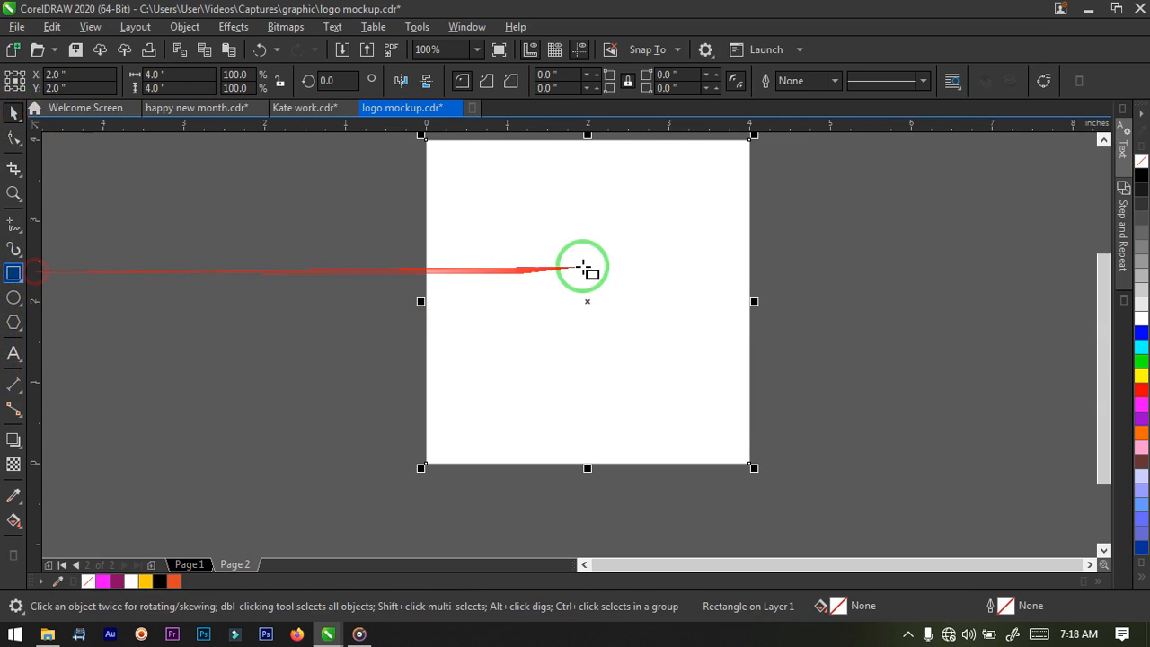
{"action": "scroll", "coordinate": [604, 295], "scroll_direction": "down", "scroll_amount": 2}
{"action": "left_click_drag", "start_coordinate": [724, 194], "coordinate": [508, 393]}
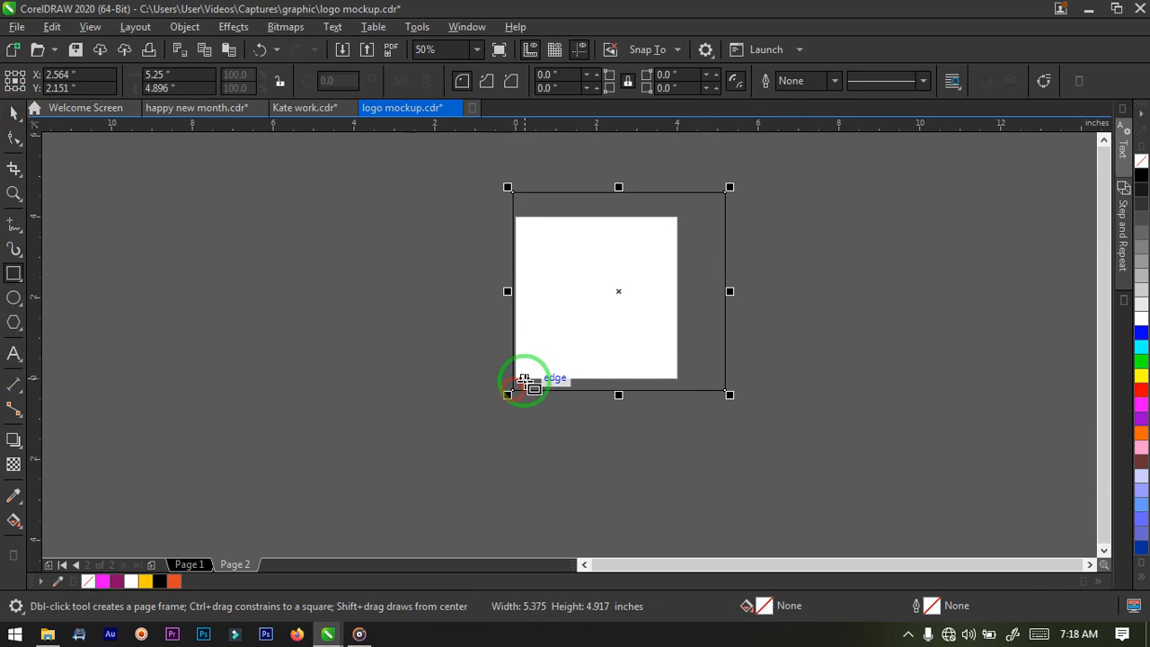
{"action": "left_click", "coordinate": [117, 582]}
{"action": "left_click_drag", "start_coordinate": [1139, 169], "coordinate": [589, 300]}
{"action": "left_click", "coordinate": [647, 415]}
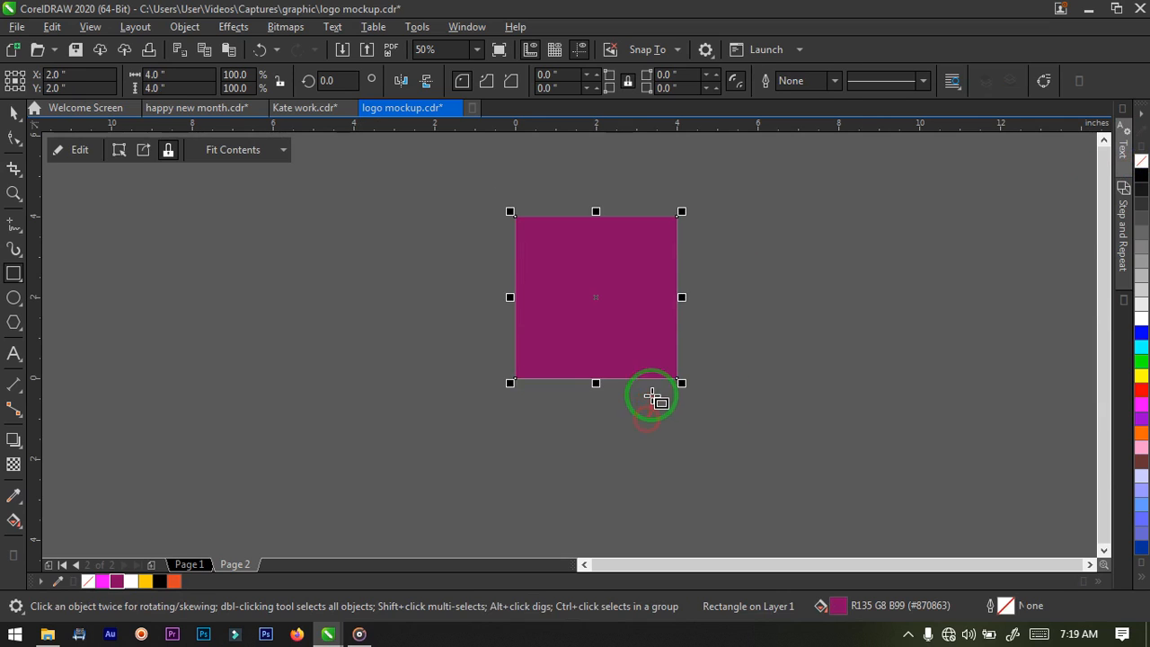
Step: Open the contents of the page frame's PowerClip for editing
{"action": "scroll", "coordinate": [735, 275], "scroll_direction": "up", "scroll_amount": 2}
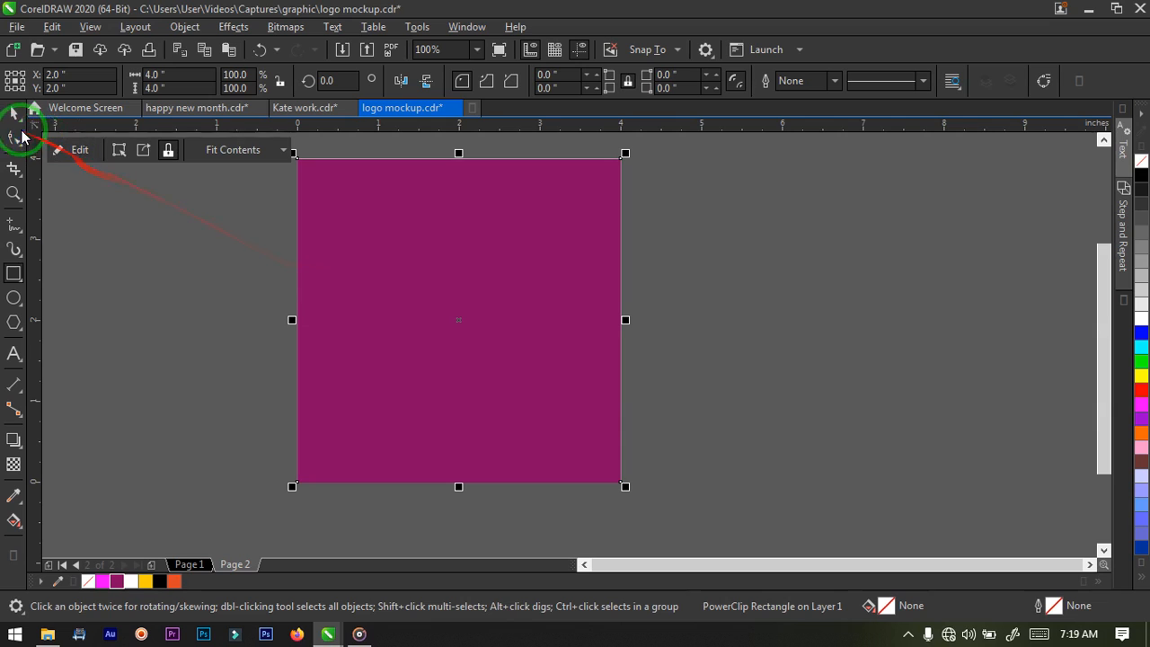
{"action": "left_click", "coordinate": [24, 112]}
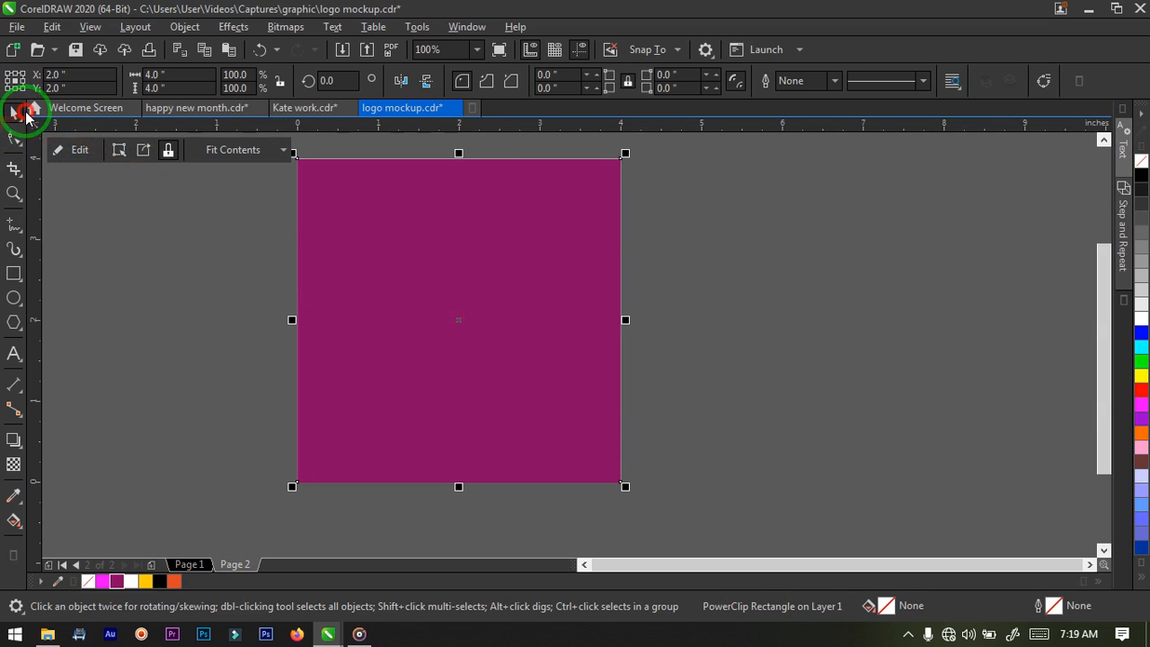
{"action": "left_click", "coordinate": [188, 270]}
{"action": "left_click", "coordinate": [493, 275]}
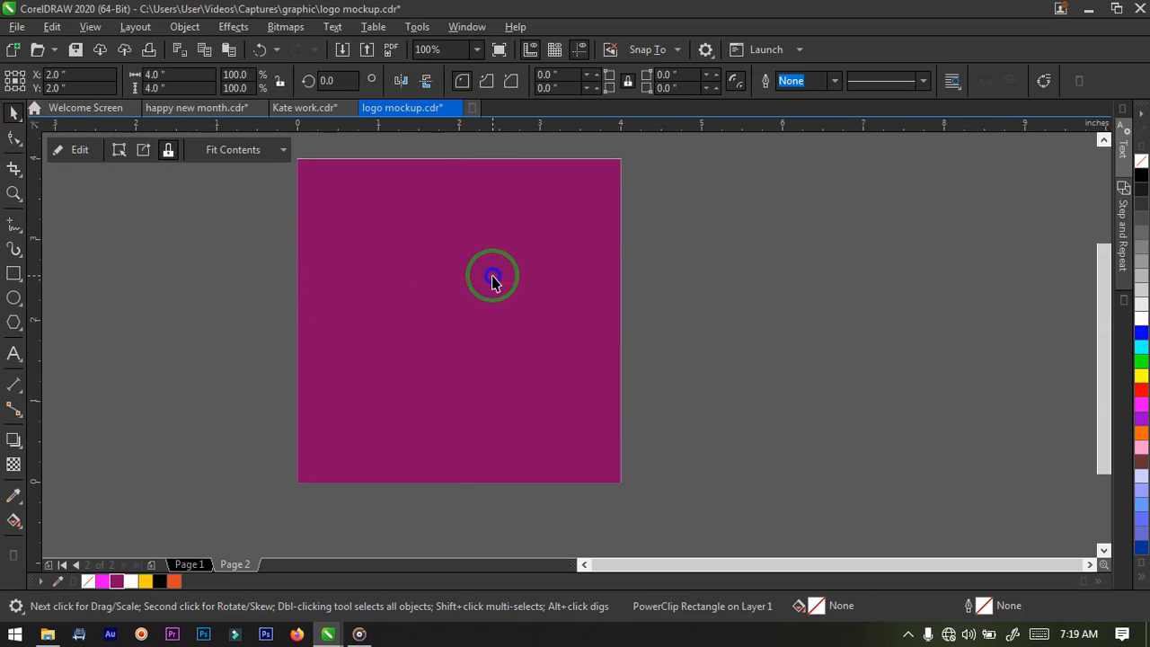
{"action": "right_click", "coordinate": [493, 275]}
{"action": "left_click", "coordinate": [557, 125]}
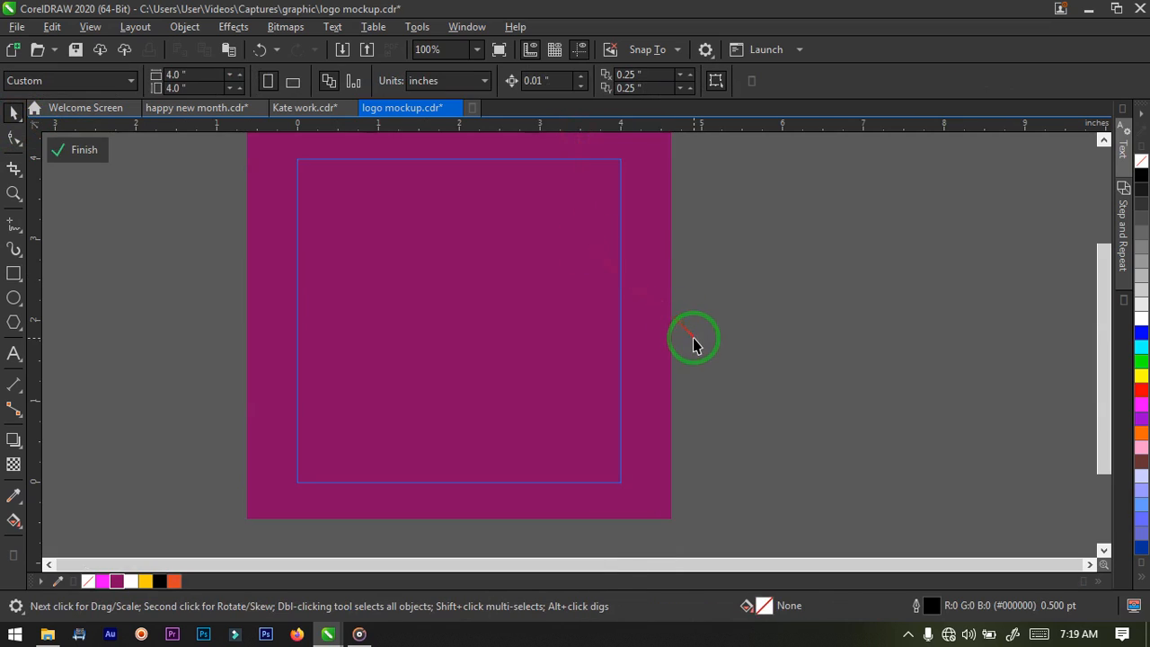
Step: Draw a near-circular ellipse about 7.04 by 7.13 inches overlapping the purple rectangle's upper-left corner
{"action": "scroll", "coordinate": [693, 340], "scroll_direction": "down", "scroll_amount": 1}
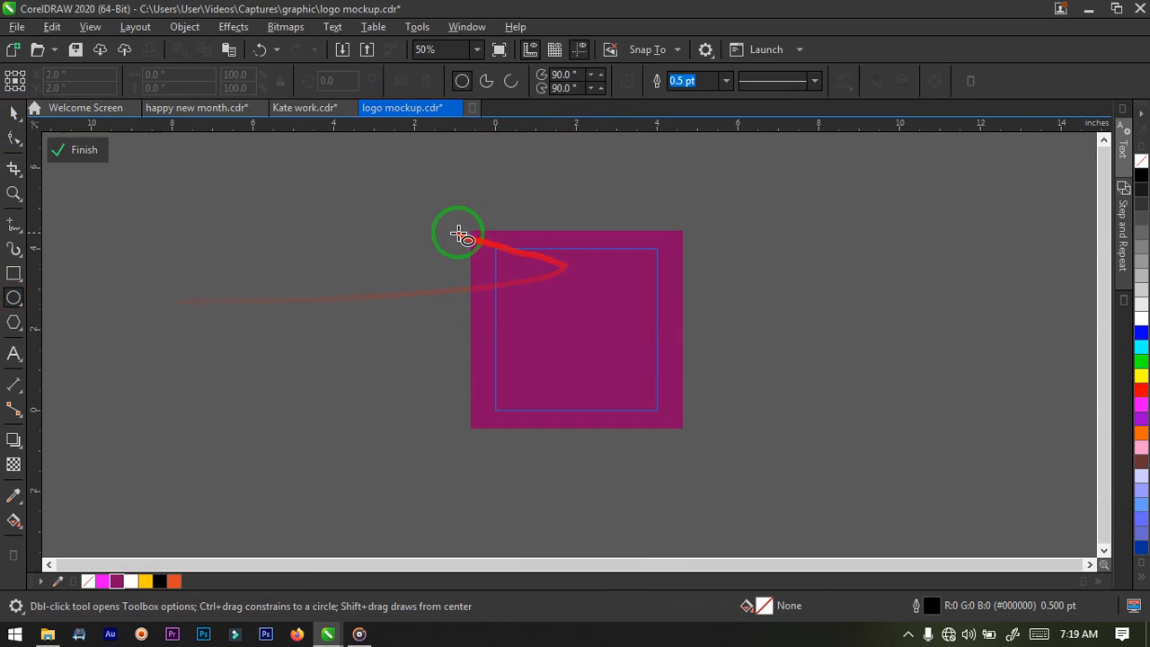
{"action": "left_click_drag", "start_coordinate": [444, 222], "coordinate": [589, 367]}
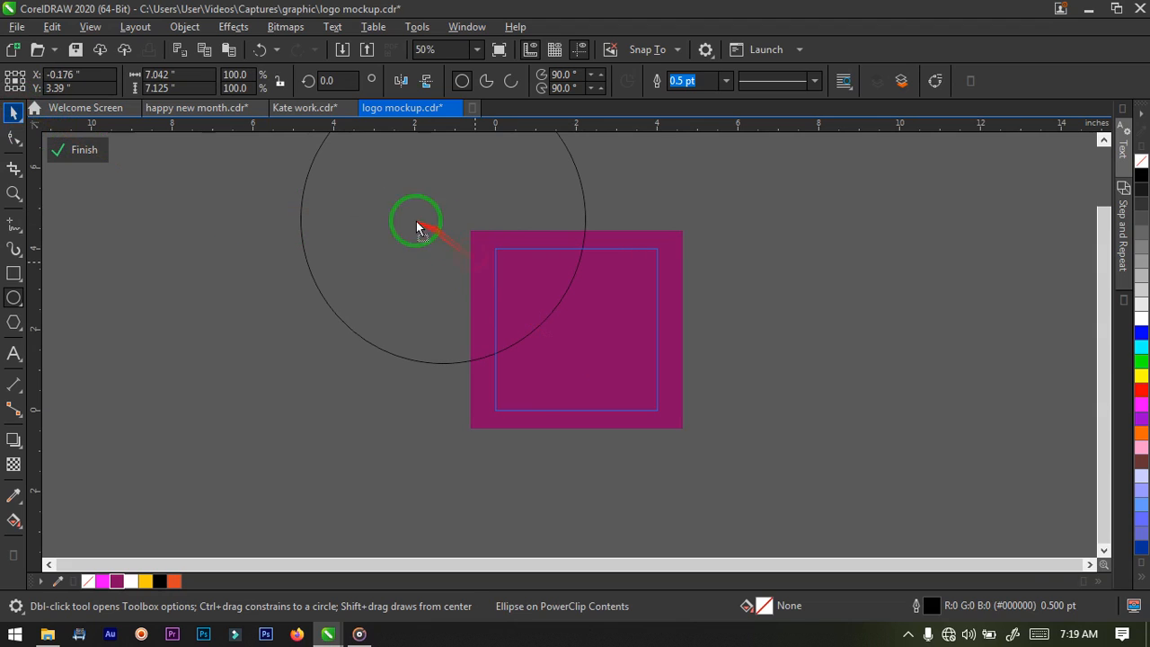
{"action": "left_click", "coordinate": [416, 225]}
Step: Reposition the ellipse over the left part of the purple rectangle and narrow it to about 6.25 inches wide
{"action": "left_click", "coordinate": [455, 339]}
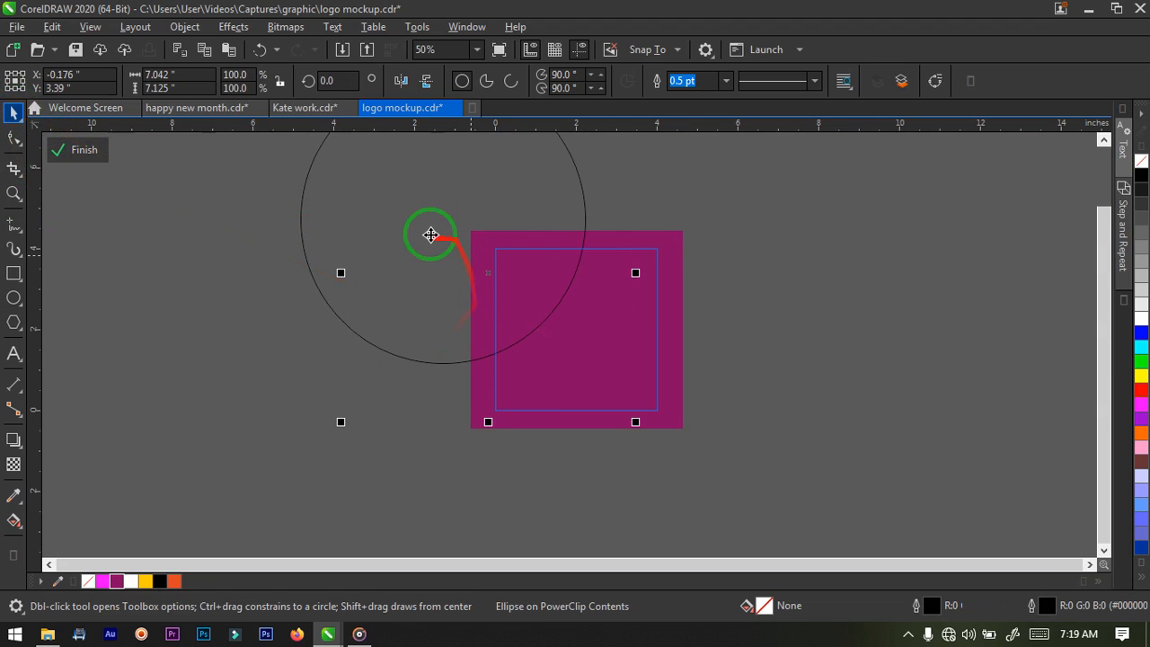
{"action": "left_click_drag", "start_coordinate": [443, 223], "coordinate": [429, 257]}
{"action": "left_click", "coordinate": [523, 264]}
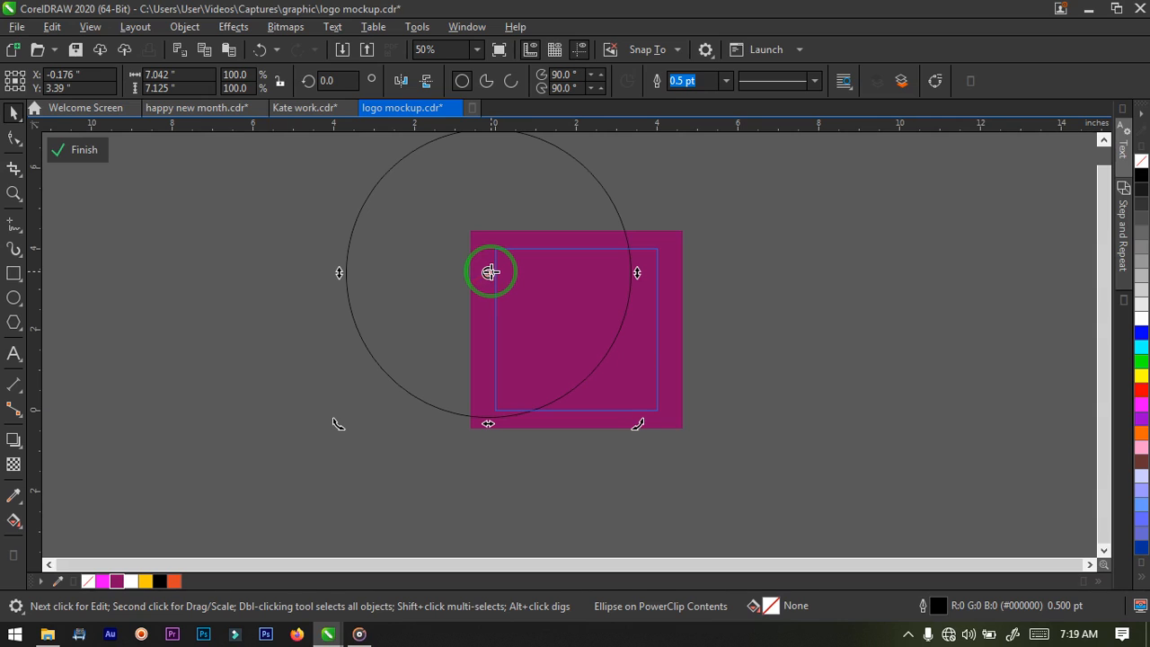
{"action": "left_click_drag", "start_coordinate": [464, 270], "coordinate": [441, 280]}
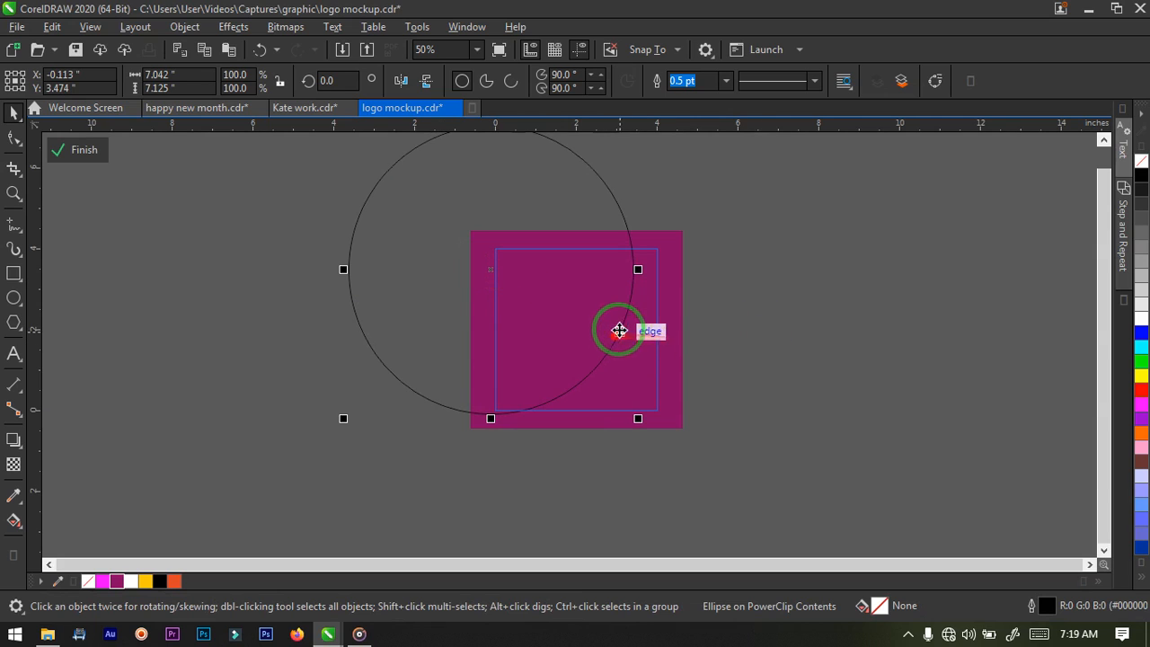
{"action": "left_click_drag", "start_coordinate": [632, 271], "coordinate": [440, 350]}
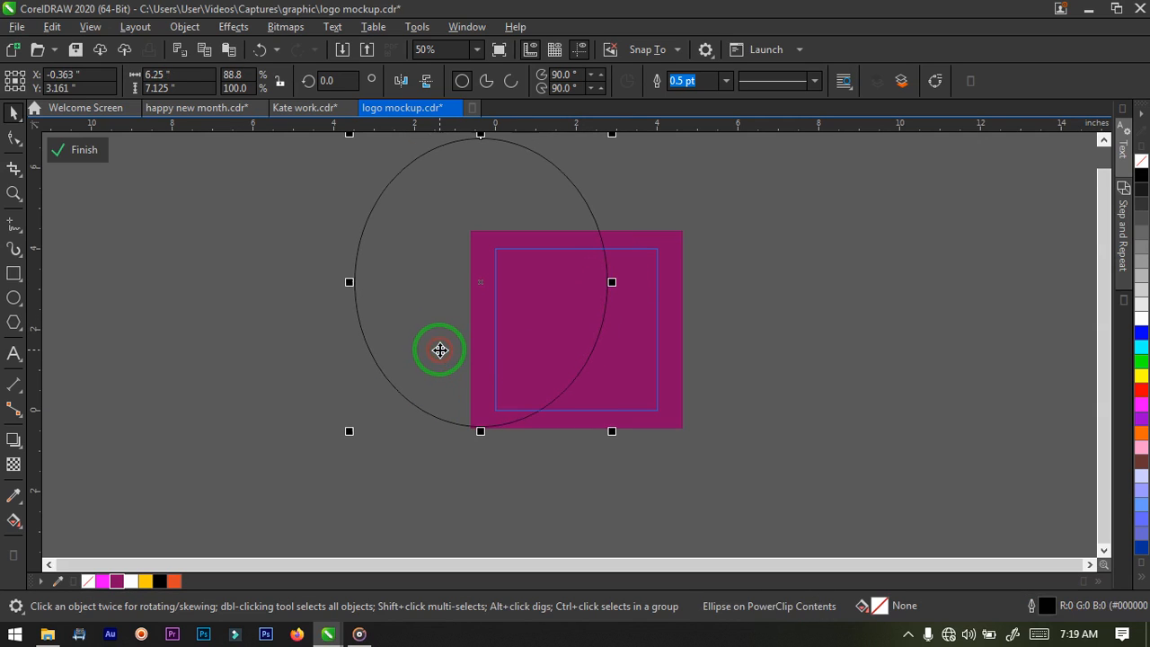
Step: Trim the purple rectangle with the ellipse, leaving a curved left edge, and delete the ellipse
{"action": "left_click", "coordinate": [670, 365]}
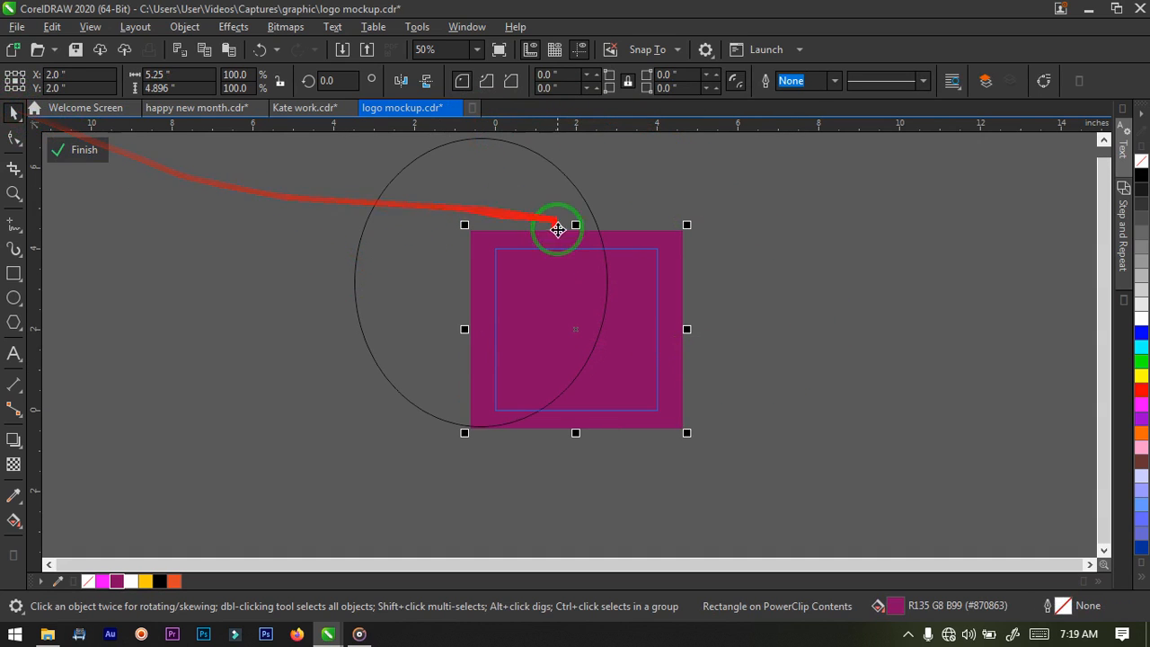
{"action": "left_click", "coordinate": [371, 211]}
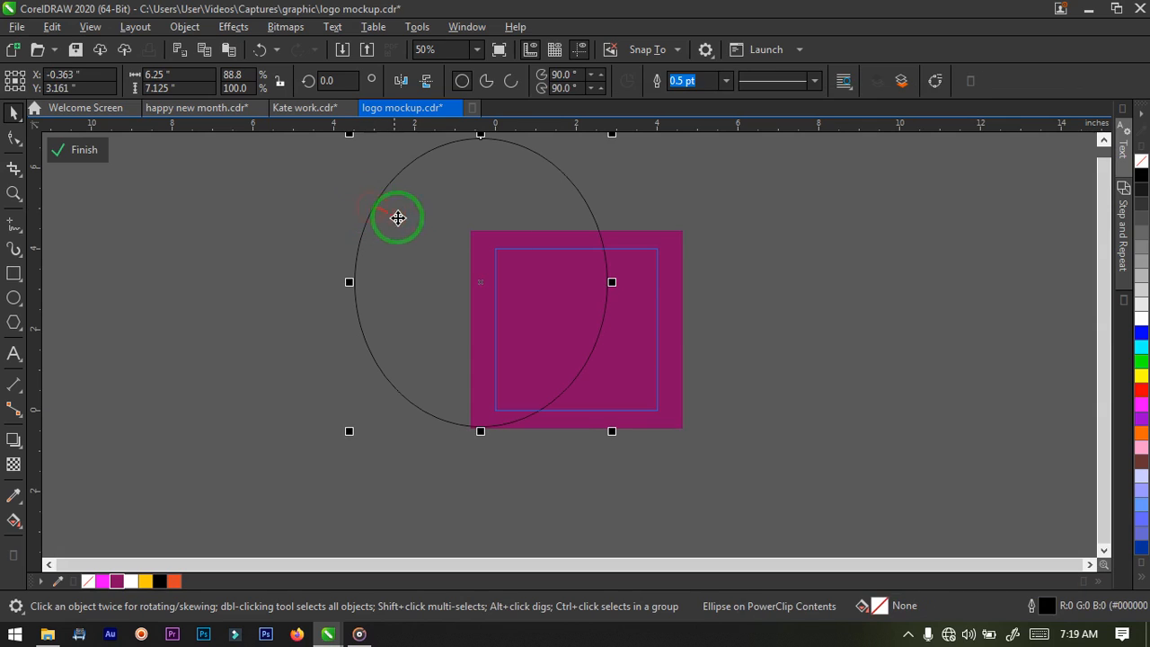
{"action": "left_click", "coordinate": [662, 323], "text": "shift"}
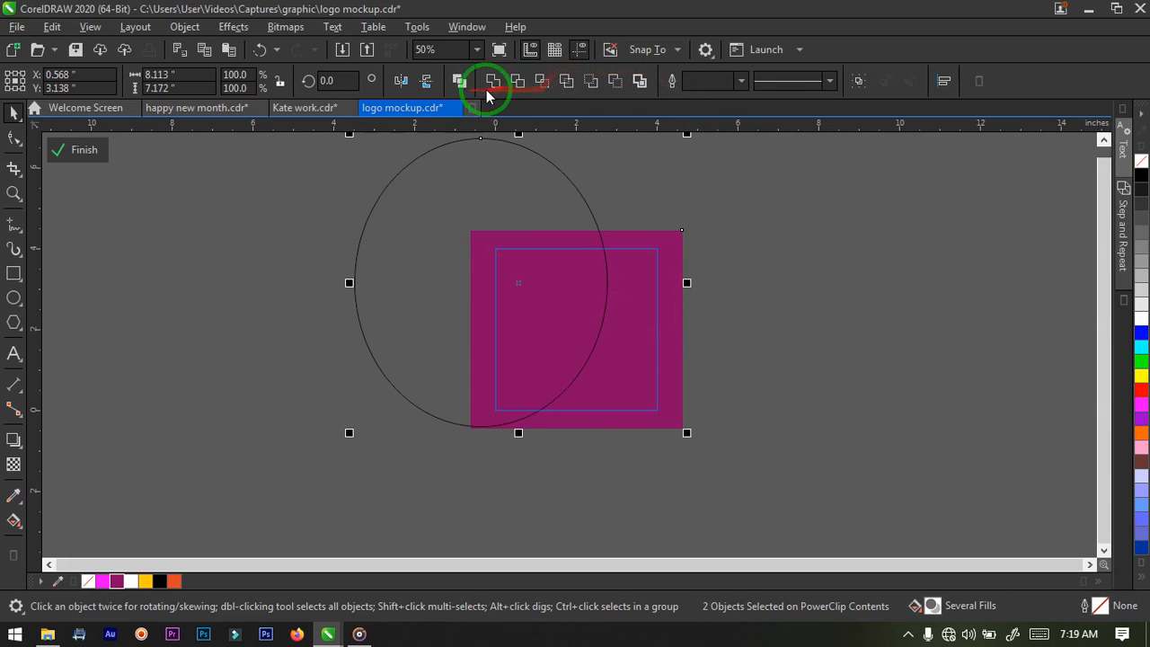
{"action": "left_click", "coordinate": [517, 83]}
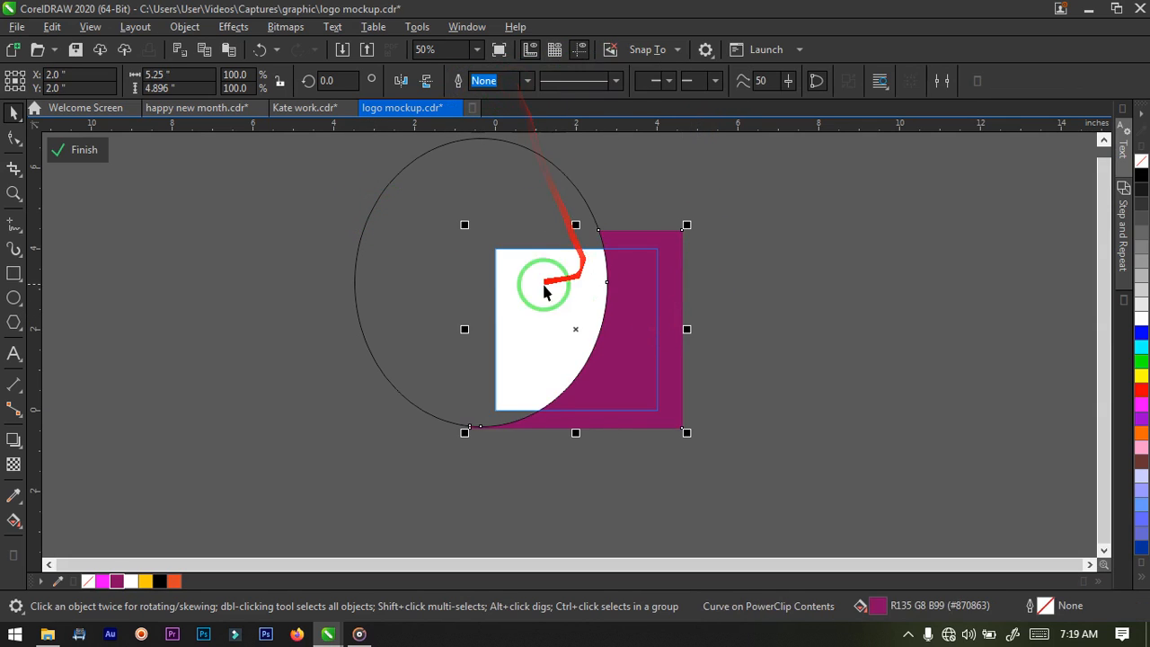
{"action": "left_click", "coordinate": [322, 264]}
{"action": "left_click", "coordinate": [481, 261]}
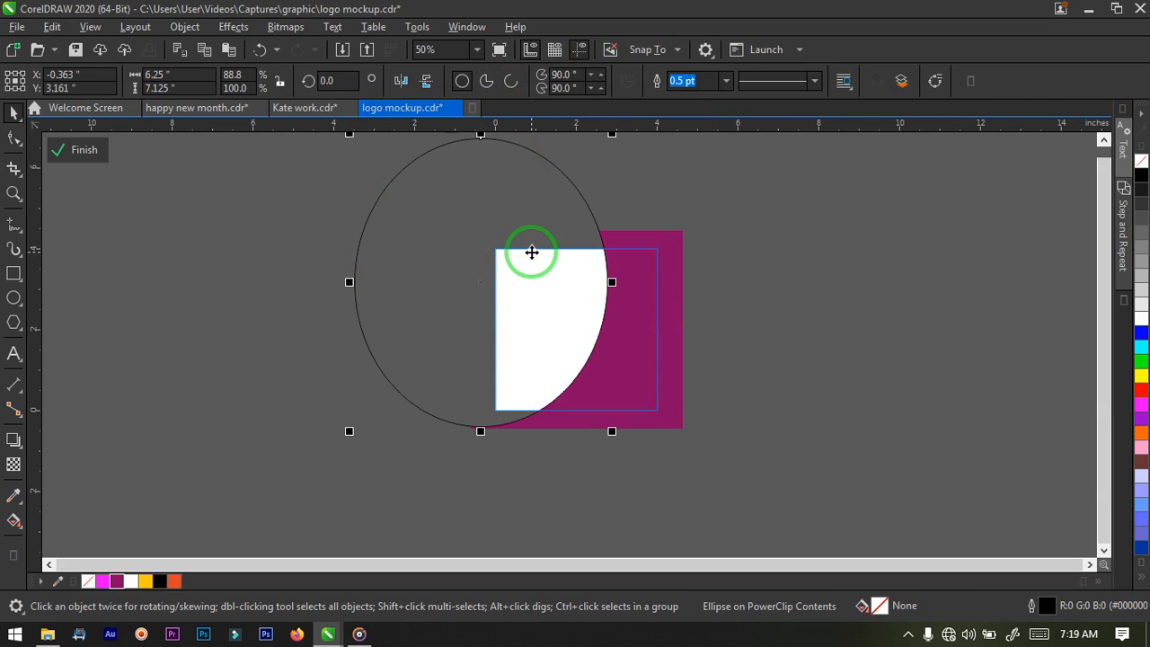
{"action": "key", "text": "Delete"}
Step: Make a Deep Yellow (#FFCC00) copy of the trimmed purple shape, offset slightly up and left, behind the original
{"action": "left_click", "coordinate": [635, 327]}
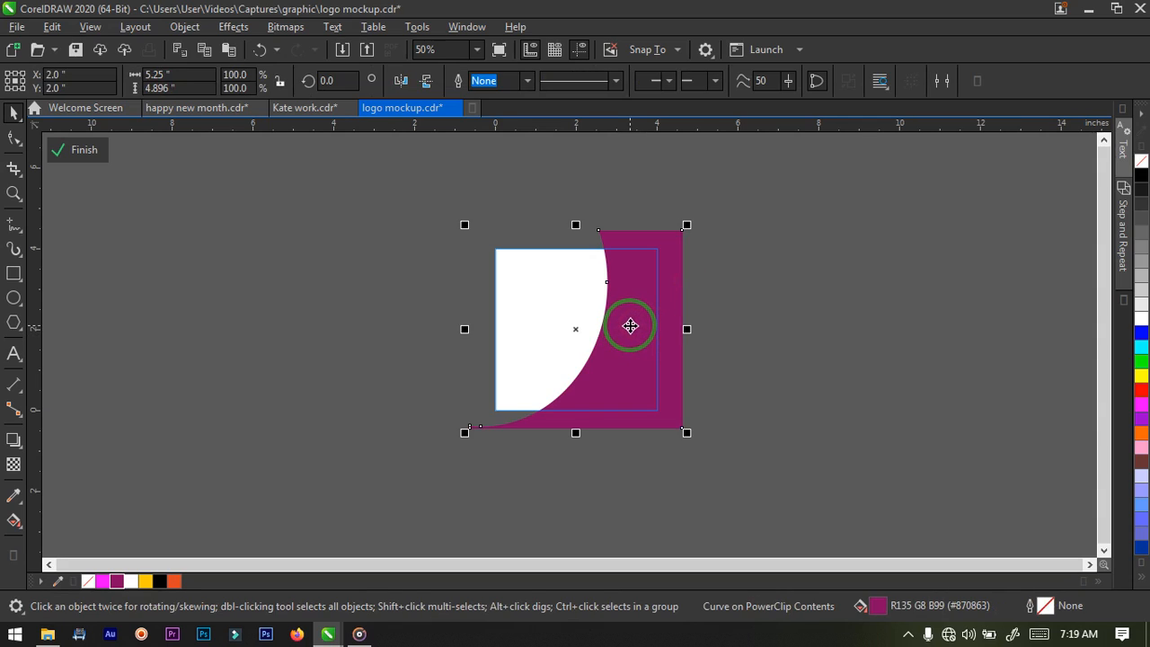
{"action": "key", "text": "Right"}
{"action": "key", "text": "Up"}
{"action": "left_click_drag", "start_coordinate": [652, 321], "coordinate": [637, 328]}
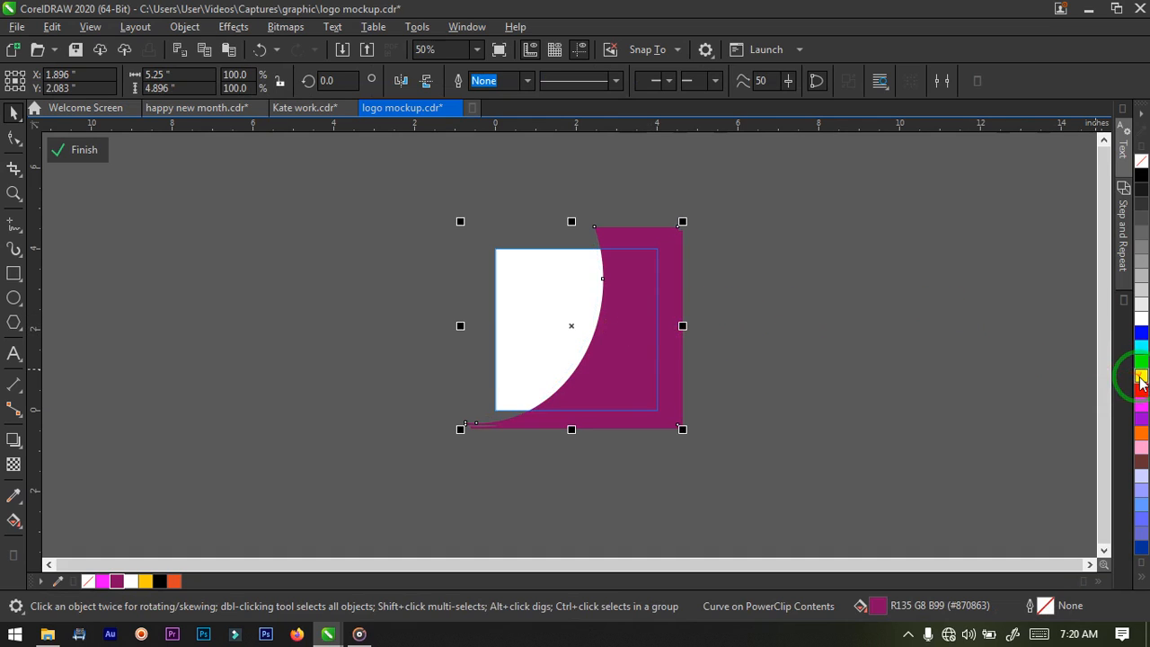
{"action": "left_click", "coordinate": [146, 580]}
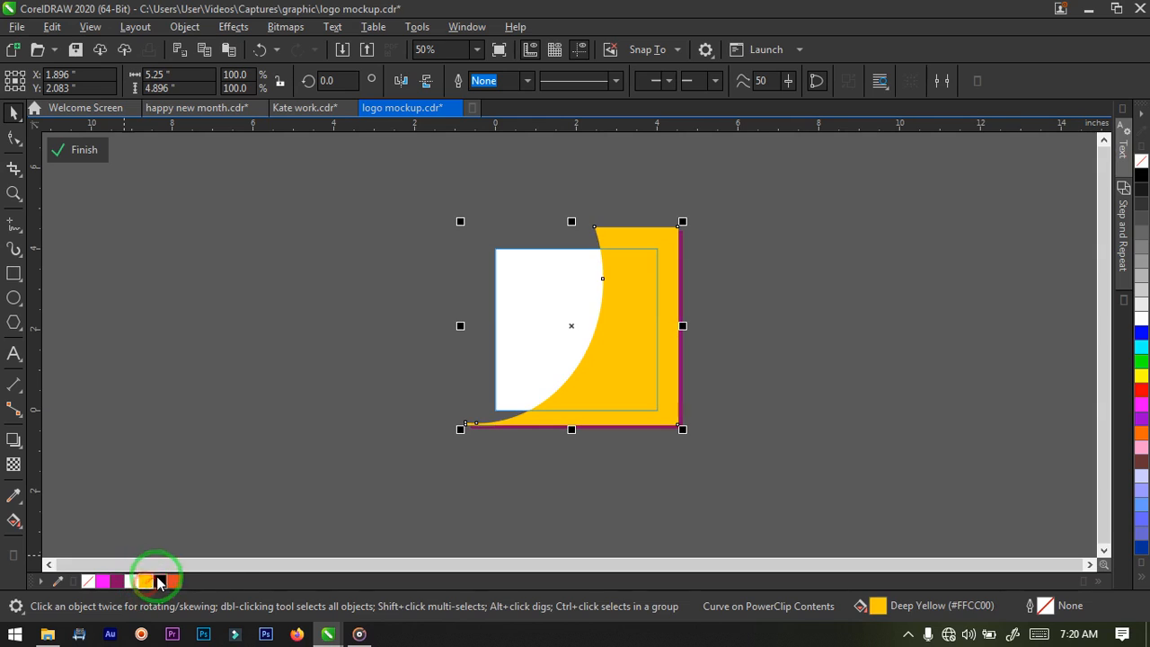
{"action": "right_click", "coordinate": [1132, 383]}
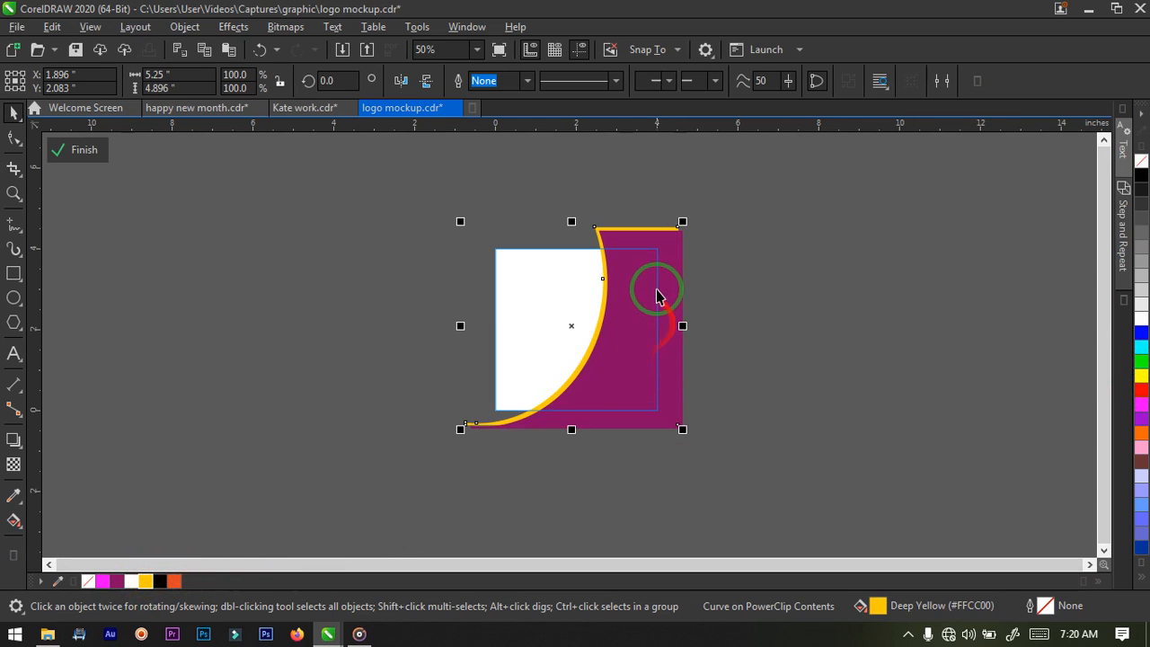
Step: Rotate the yellow copy slightly counterclockwise so its band along the curve tapers towards the lower end
{"action": "scroll", "coordinate": [651, 271], "scroll_direction": "up", "scroll_amount": 1}
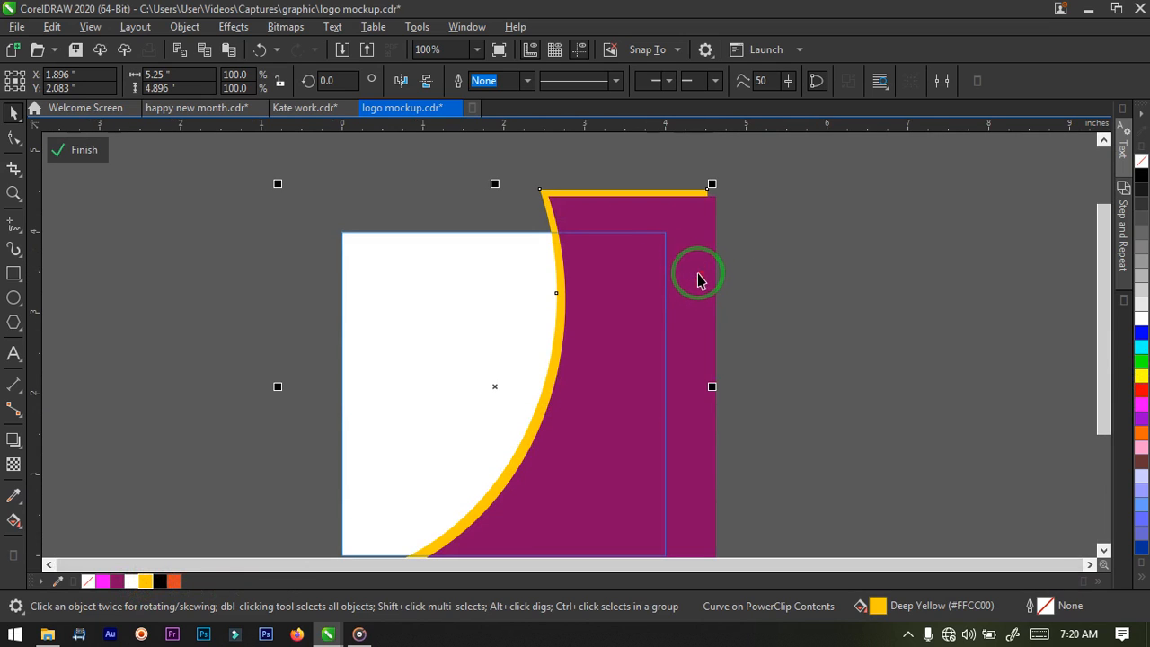
{"action": "scroll", "coordinate": [716, 280], "scroll_direction": "down", "scroll_amount": 1}
{"action": "scroll", "coordinate": [626, 370], "scroll_direction": "up", "scroll_amount": 1}
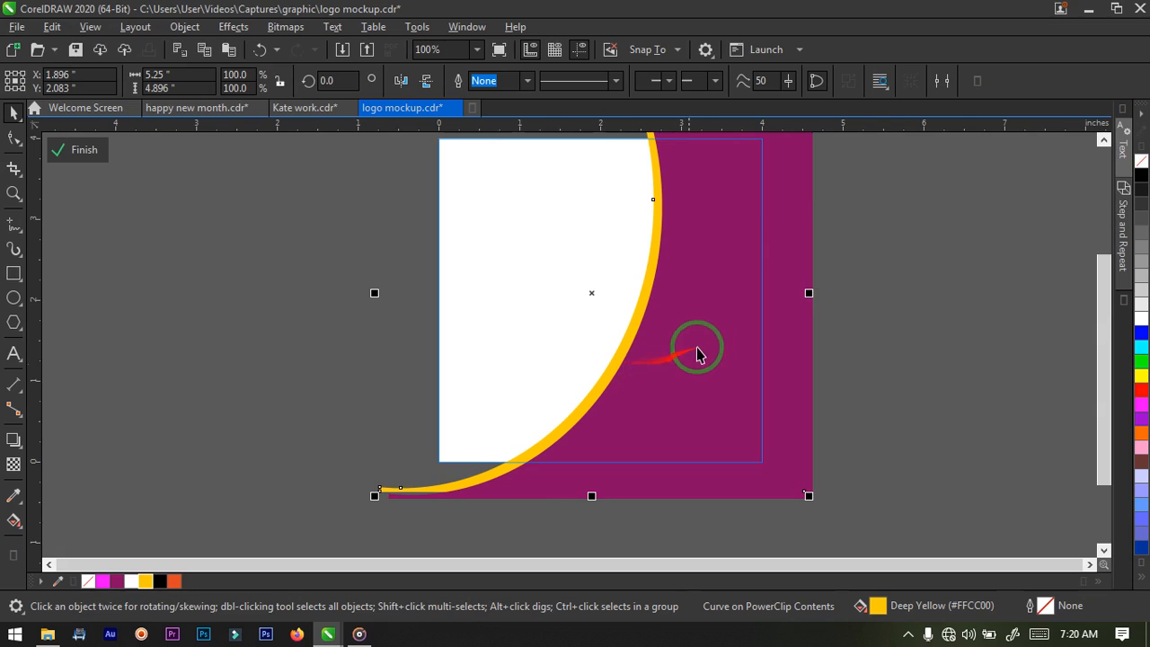
{"action": "scroll", "coordinate": [696, 347], "scroll_direction": "down", "scroll_amount": 1}
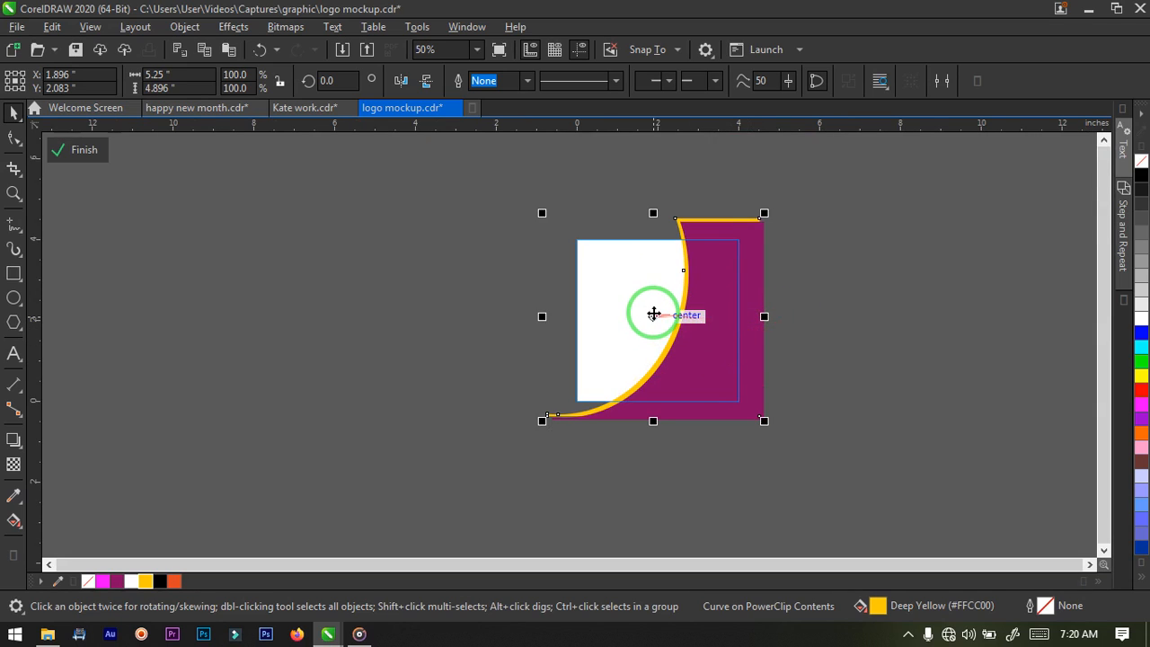
{"action": "left_click", "coordinate": [655, 316]}
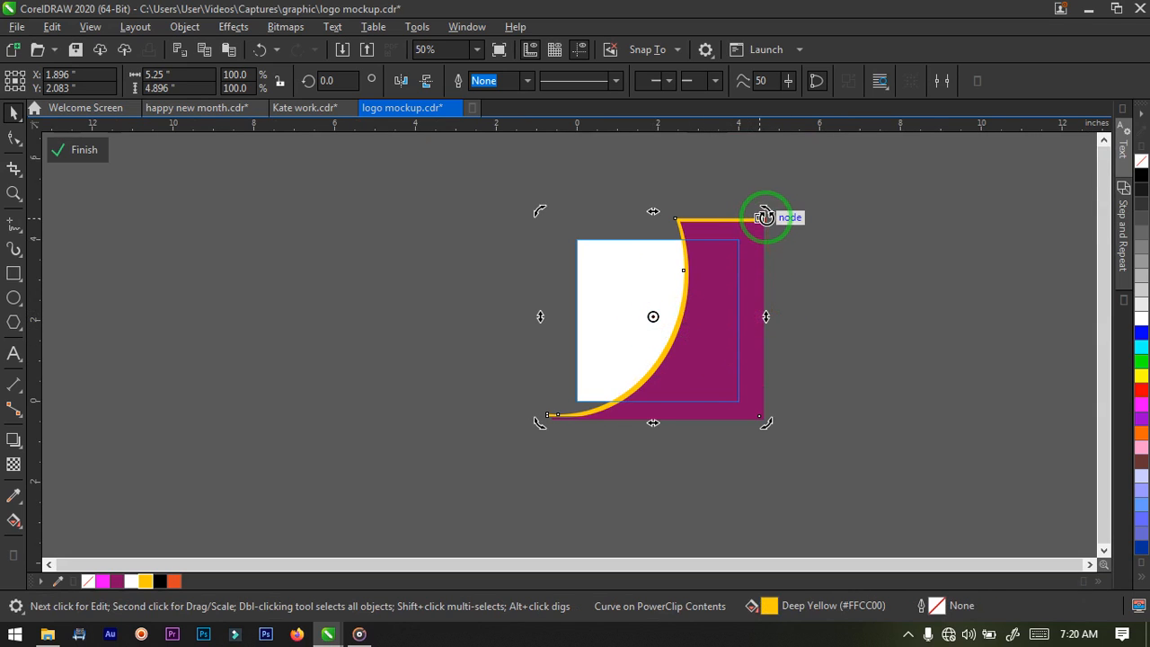
{"action": "left_click_drag", "start_coordinate": [763, 213], "coordinate": [753, 216]}
Step: Move the purple curved shape slightly right and up, to about X 2.09 and Y 2.07 inches, widening the yellow band
{"action": "left_click", "coordinate": [734, 328]}
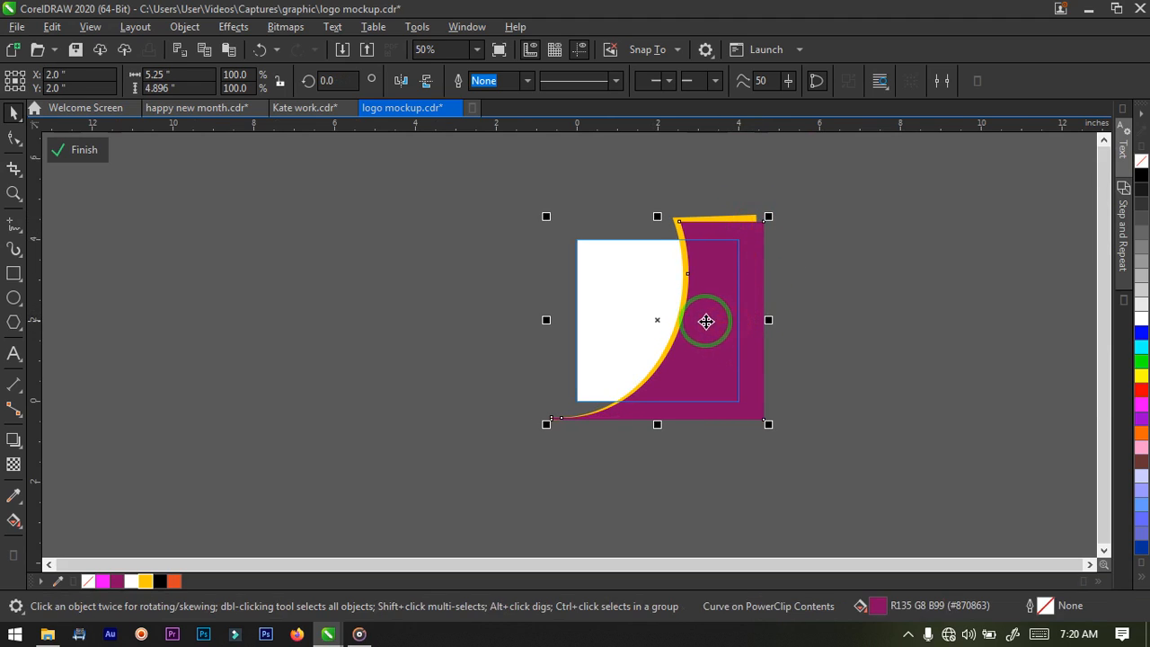
{"action": "left_click_drag", "start_coordinate": [745, 331], "coordinate": [691, 381]}
{"action": "scroll", "coordinate": [706, 344], "scroll_direction": "up", "scroll_amount": 2}
{"action": "scroll", "coordinate": [703, 376], "scroll_direction": "down", "scroll_amount": 2}
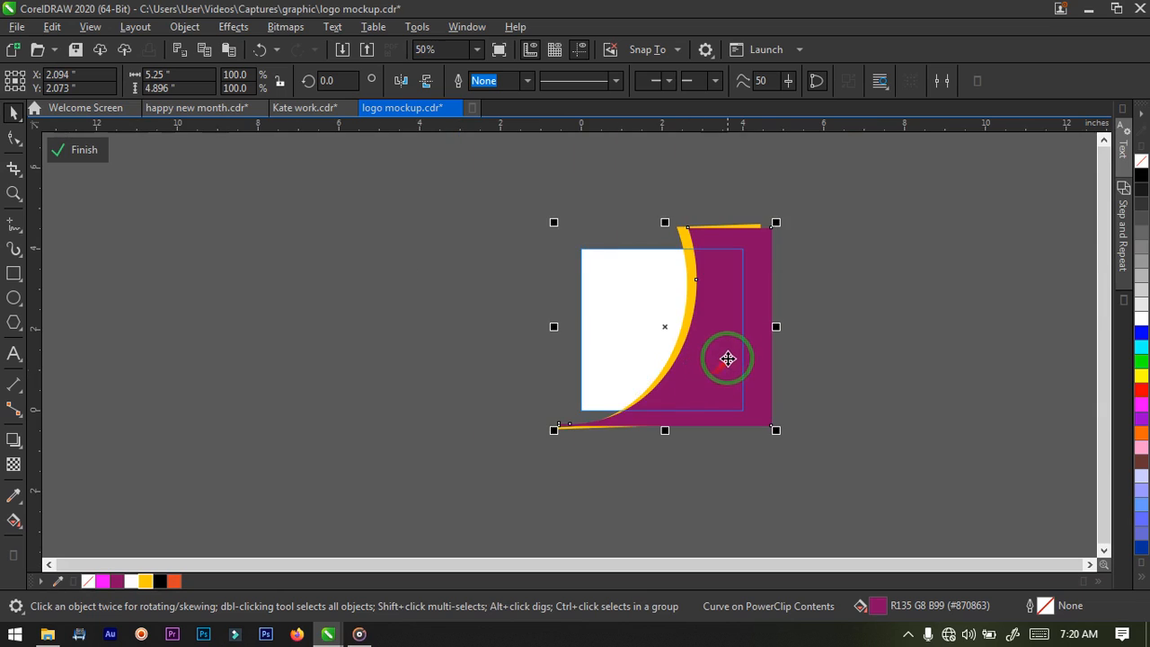
Step: Move the purple and yellow curved shapes together left and slightly down, to about X 1.64 and Y 2.02 inches
{"action": "scroll", "coordinate": [710, 297], "scroll_direction": "up", "scroll_amount": 2}
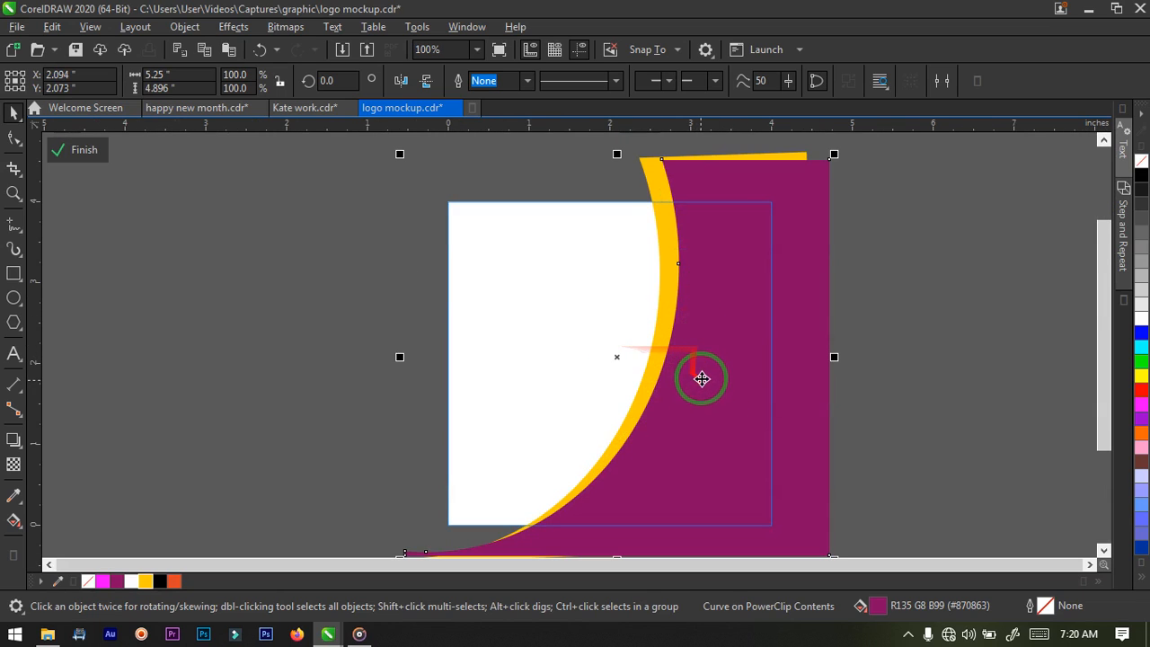
{"action": "scroll", "coordinate": [716, 362], "scroll_direction": "down", "scroll_amount": 2}
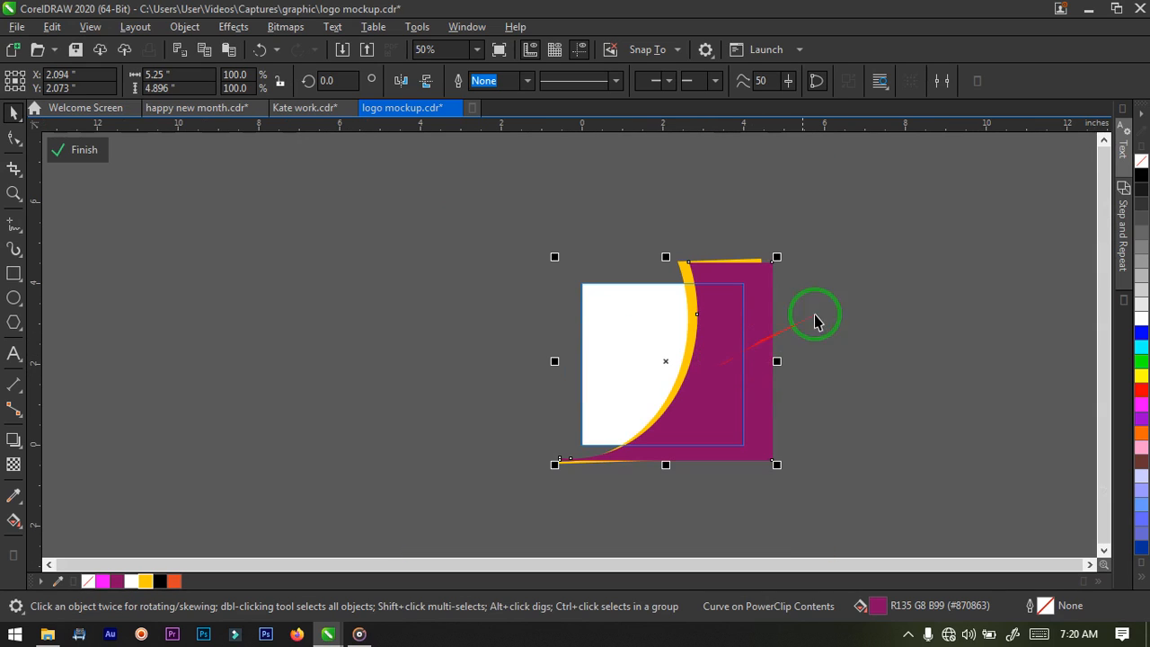
{"action": "left_click_drag", "start_coordinate": [845, 229], "coordinate": [476, 532]}
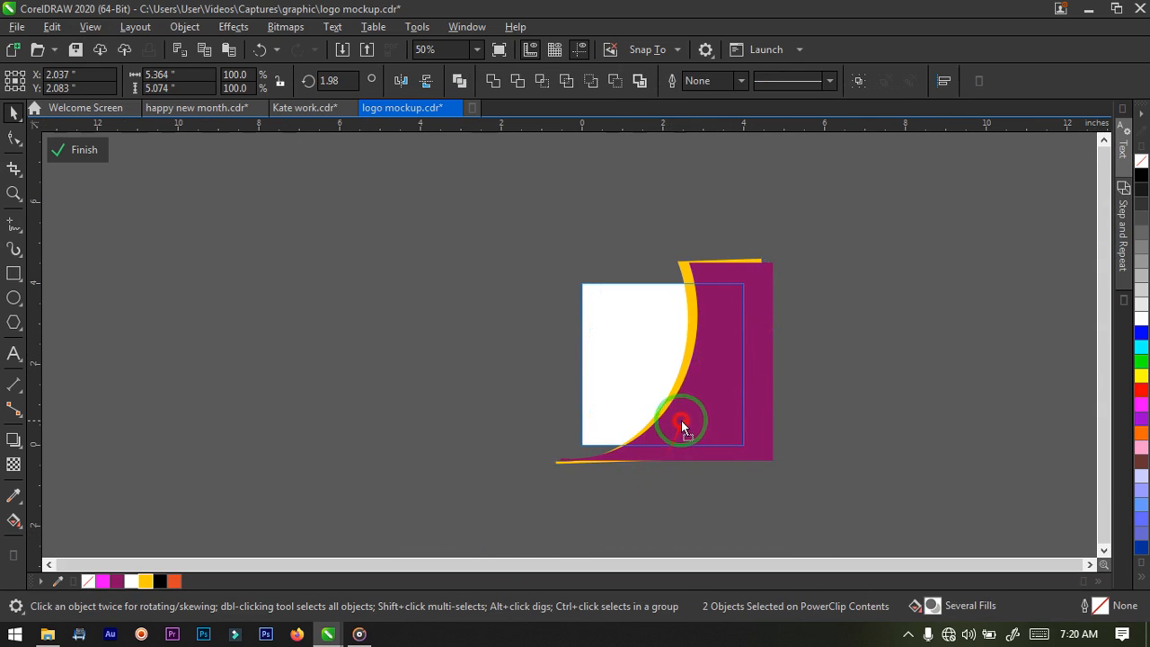
{"action": "left_click_drag", "start_coordinate": [682, 421], "coordinate": [675, 425]}
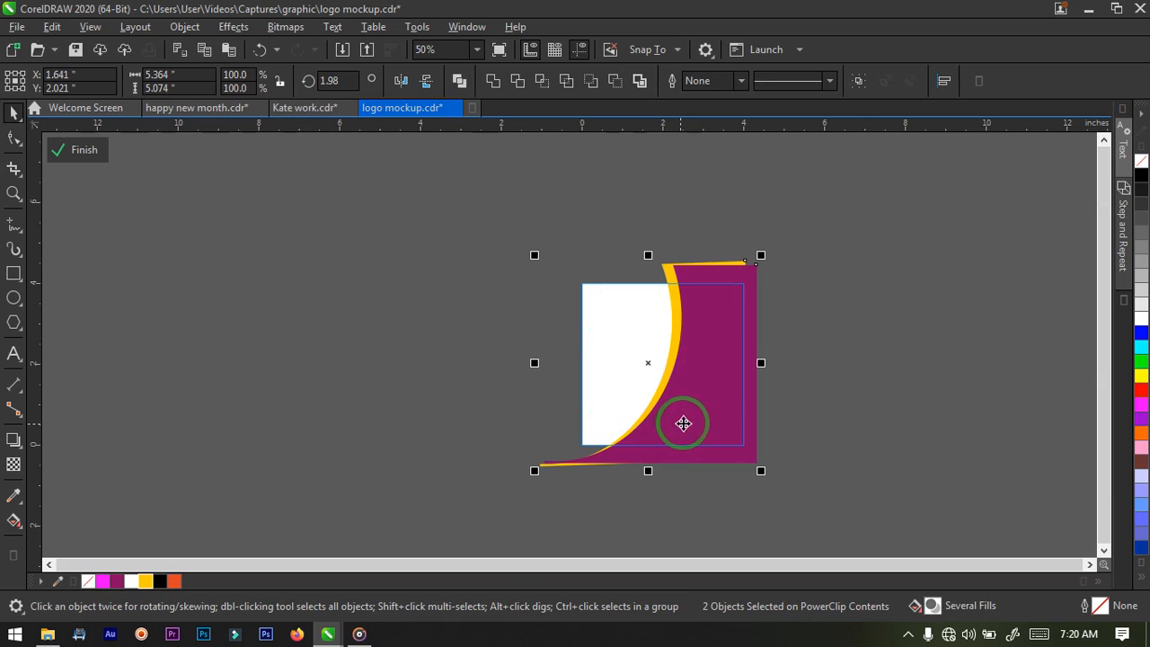
Step: Finish editing the PowerClip frame and deselect it
{"action": "right_click", "coordinate": [700, 340]}
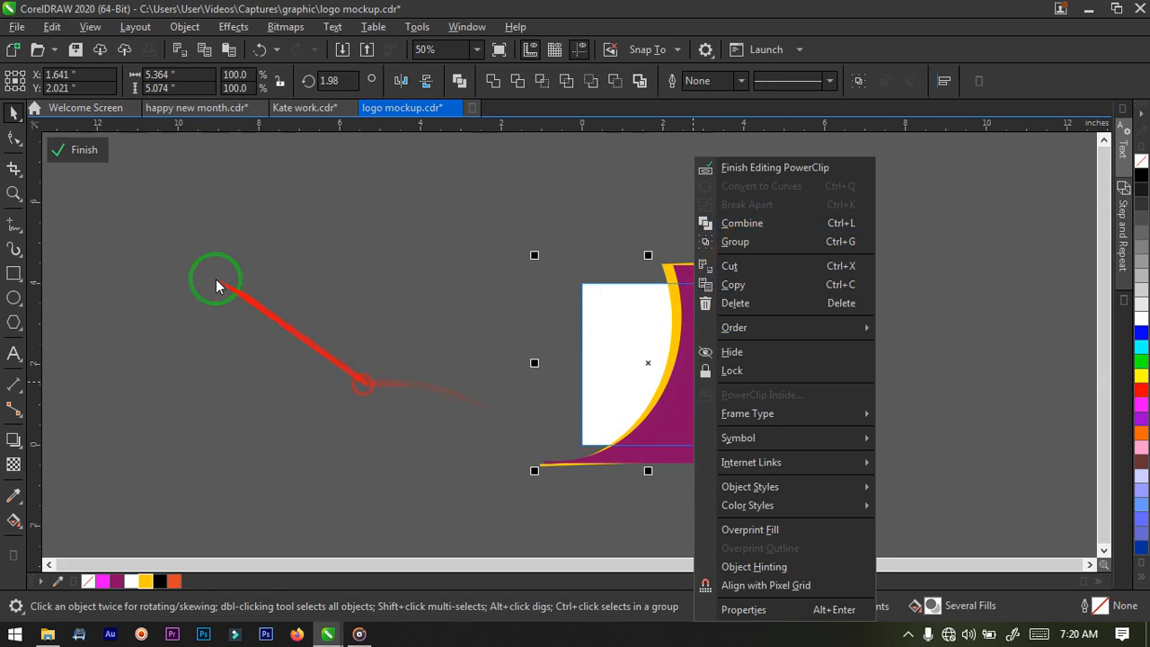
{"action": "left_click", "coordinate": [81, 157]}
{"action": "left_click", "coordinate": [81, 153]}
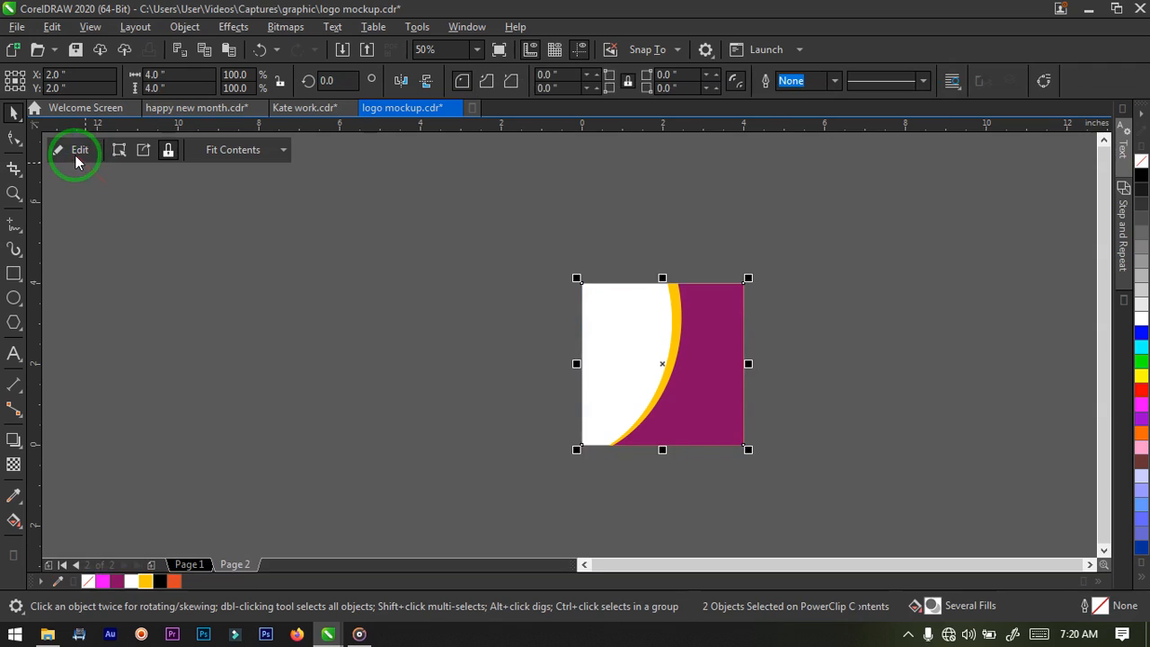
{"action": "left_click", "coordinate": [334, 389]}
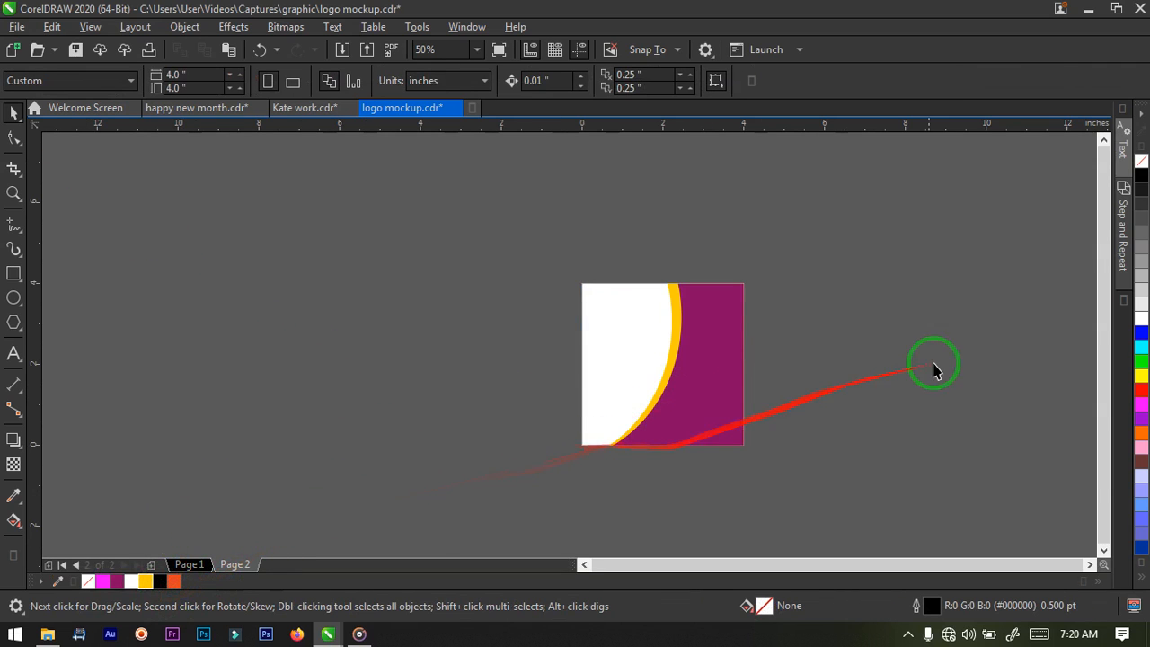
{"action": "scroll", "coordinate": [724, 438], "scroll_direction": "up", "scroll_amount": 2}
{"action": "scroll", "coordinate": [717, 424], "scroll_direction": "down", "scroll_amount": 2}
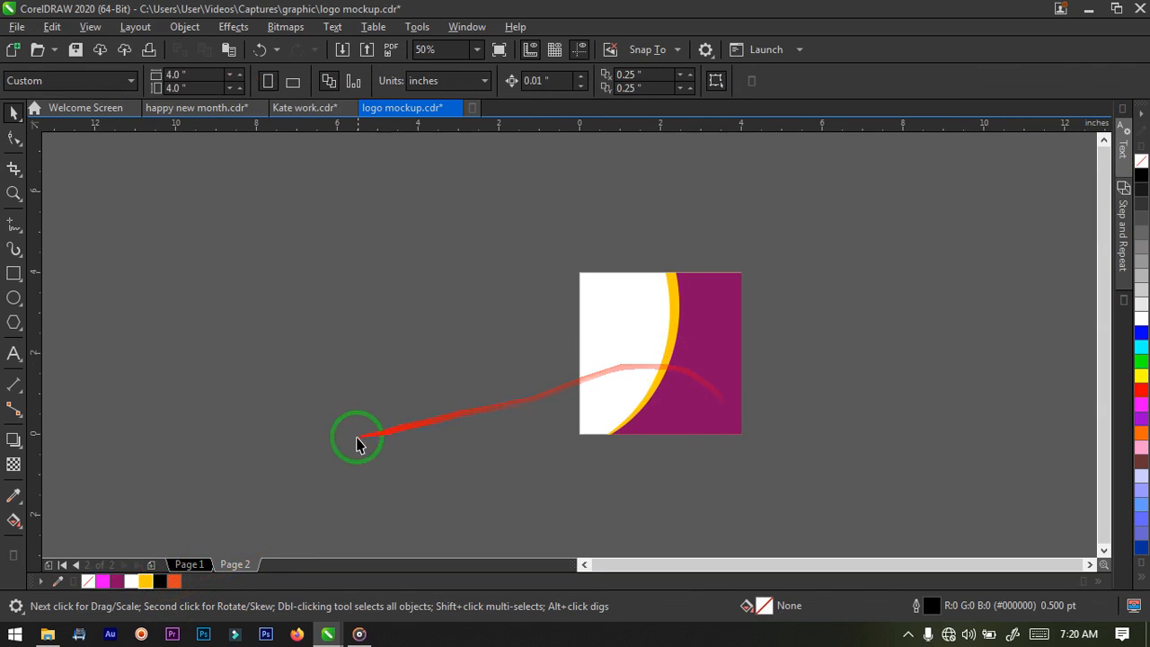
Step: Open the finished flyer's PowerClip on Page 1 for editing and copy the woman's photo
{"action": "left_click", "coordinate": [186, 567]}
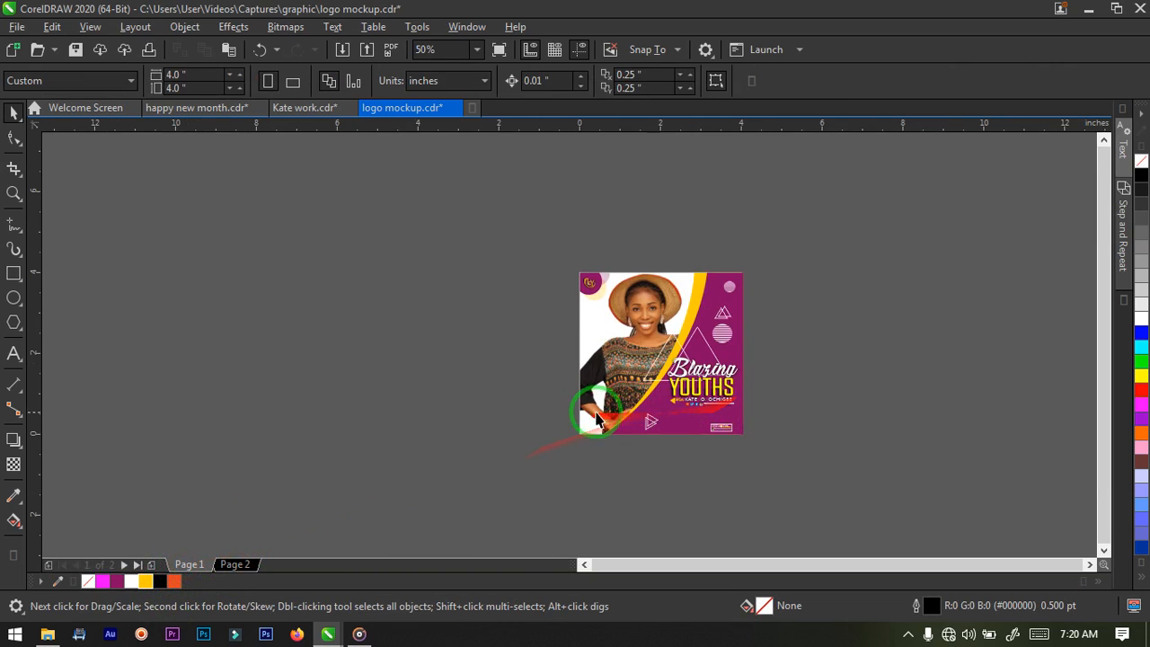
{"action": "left_click", "coordinate": [632, 337]}
{"action": "right_click", "coordinate": [632, 337]}
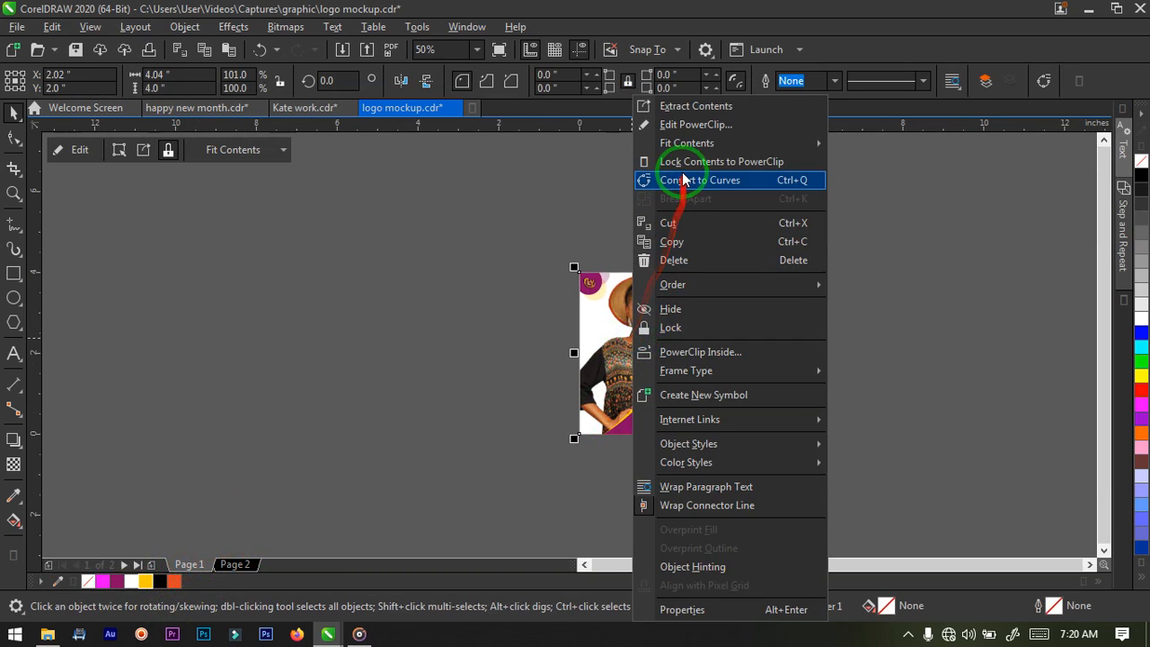
{"action": "left_click", "coordinate": [688, 122]}
{"action": "left_click", "coordinate": [632, 360]}
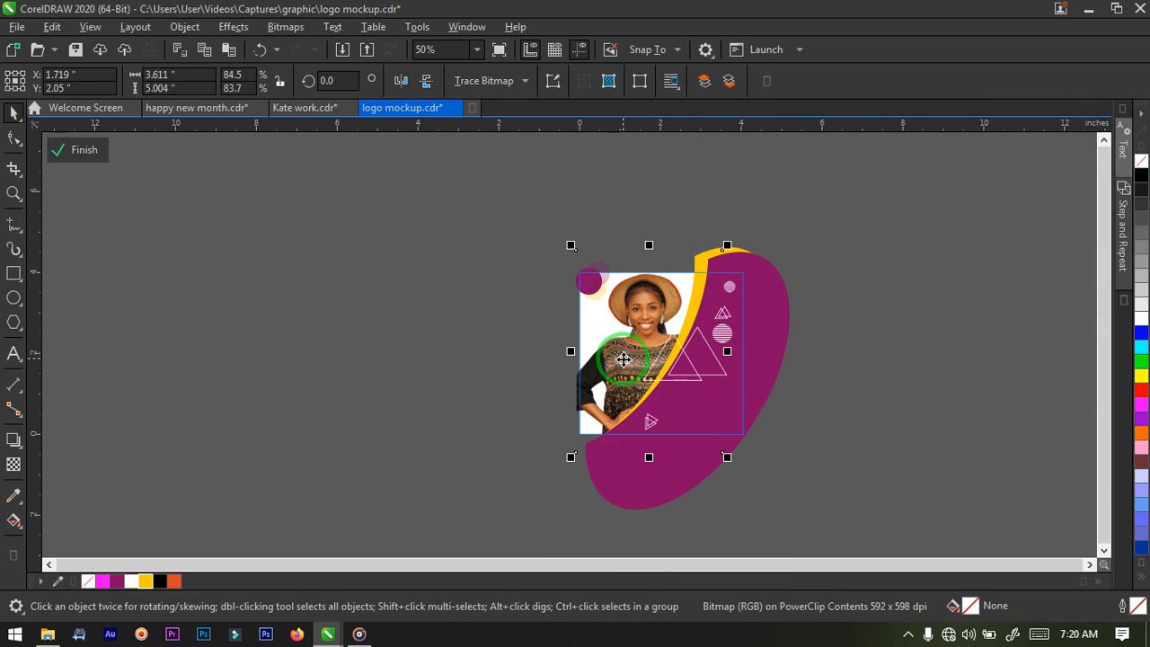
{"action": "left_click", "coordinate": [307, 107]}
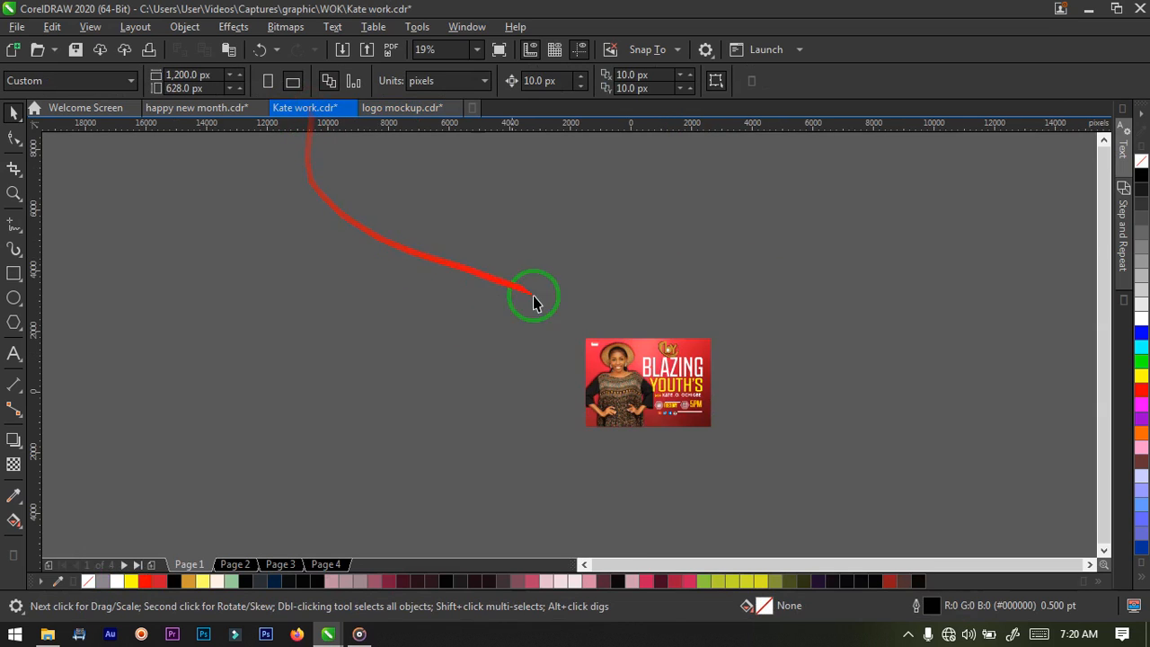
{"action": "left_click", "coordinate": [200, 108]}
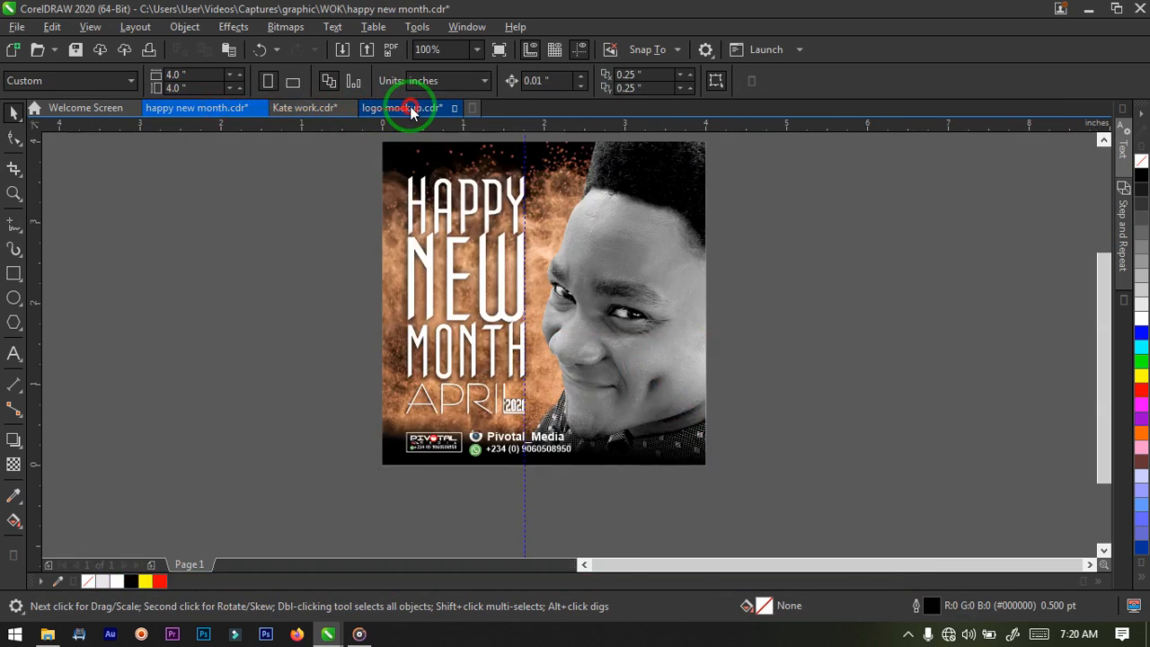
{"action": "left_click", "coordinate": [410, 108]}
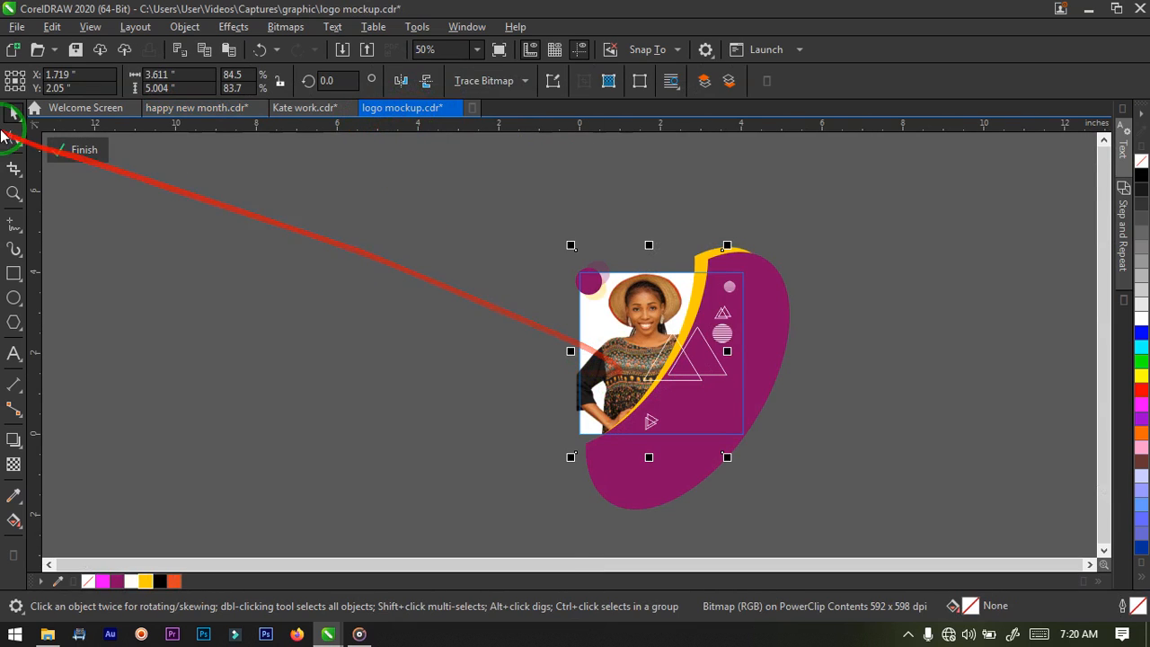
Step: Close the Page 1 PowerClip, paste the copied photo on Page 2 and PowerClip it inside the square frame
{"action": "left_click", "coordinate": [82, 150]}
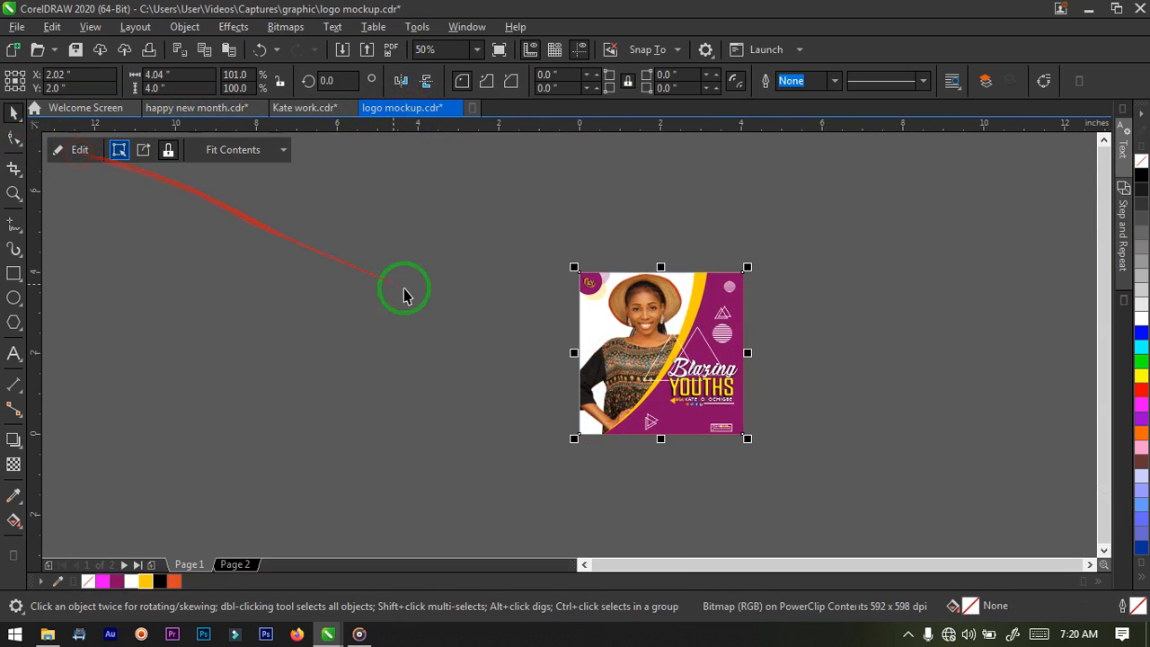
{"action": "left_click", "coordinate": [235, 564]}
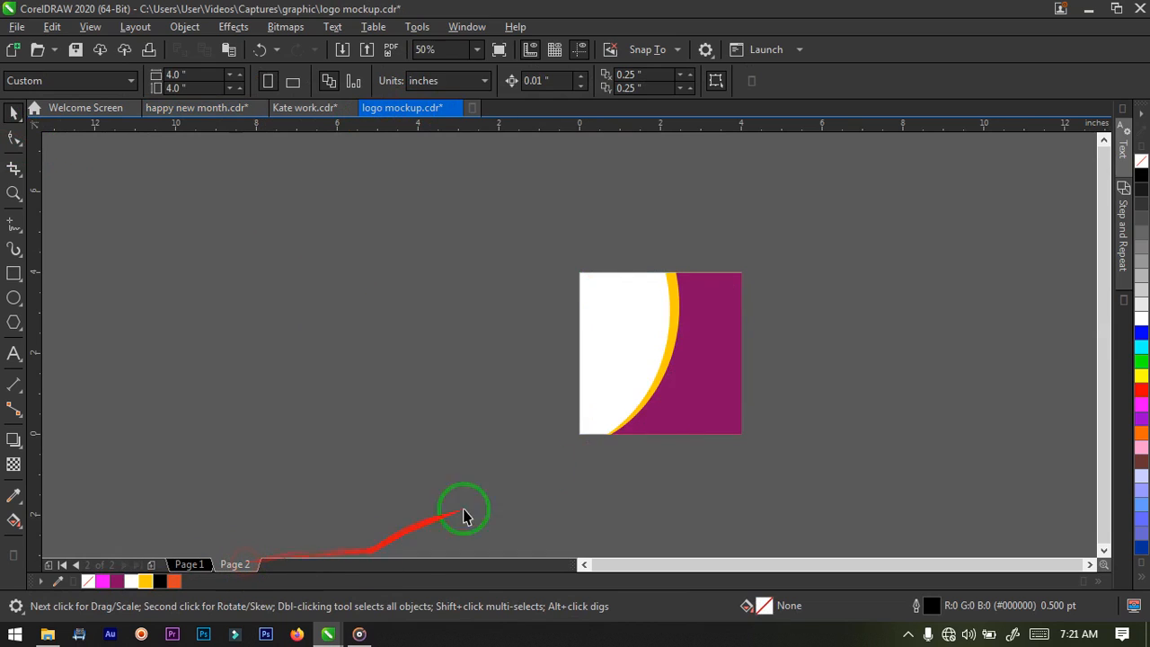
{"action": "key", "text": "ctrl+v"}
{"action": "left_click_drag", "start_coordinate": [647, 364], "coordinate": [620, 351]}
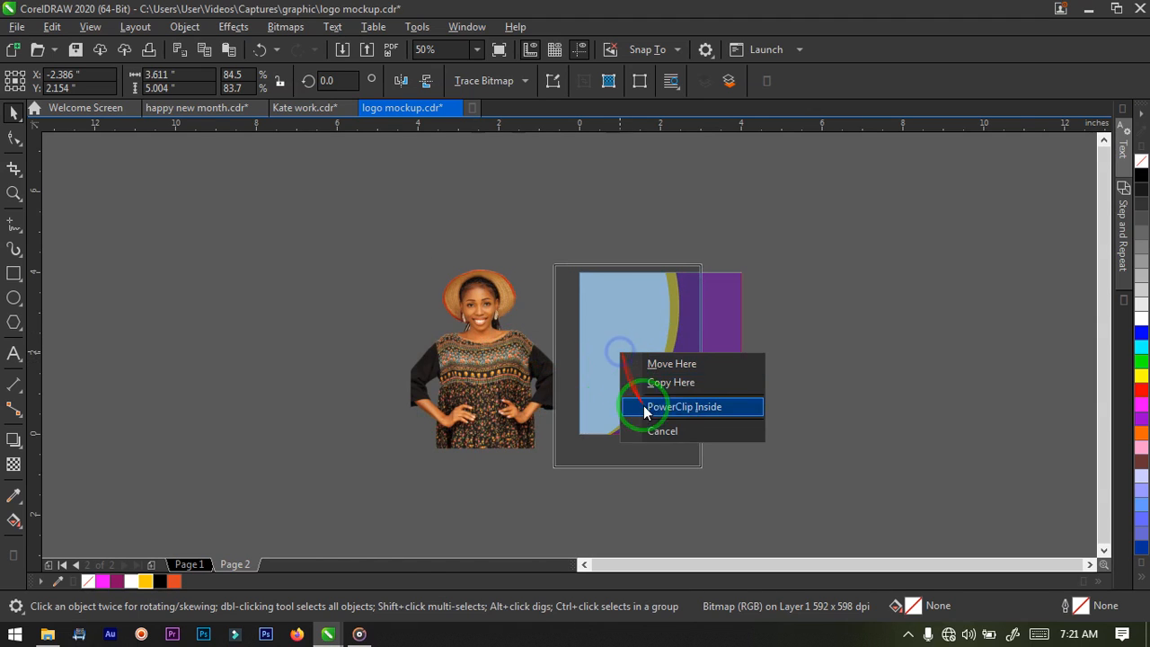
{"action": "left_click", "coordinate": [683, 409]}
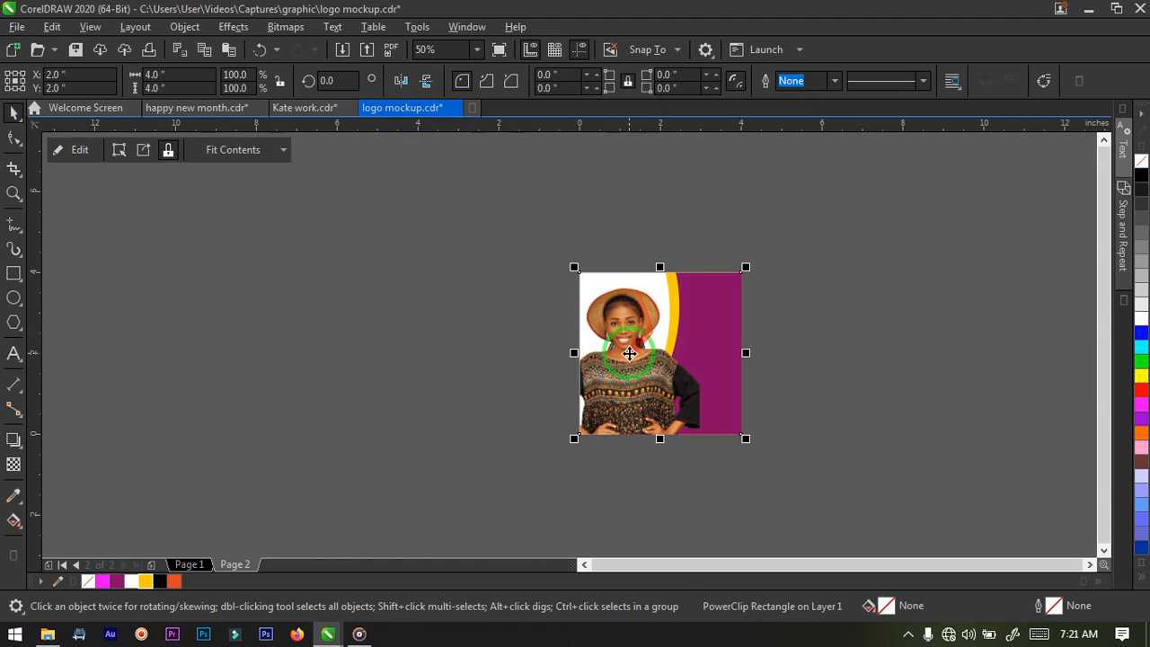
Step: Inside the frame, send the photo behind the purple and yellow shapes and move it to about X 1.40, Y 1.89 inches
{"action": "right_click", "coordinate": [629, 360]}
{"action": "left_click", "coordinate": [694, 128]}
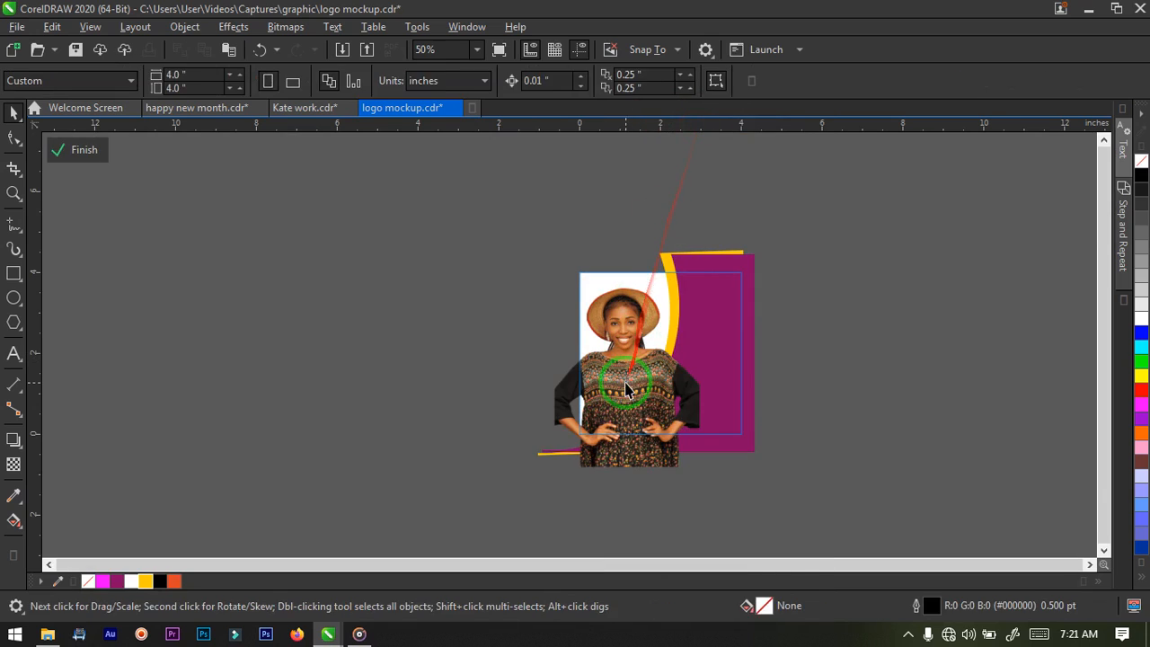
{"action": "scroll", "coordinate": [637, 368], "scroll_direction": "up", "scroll_amount": 1}
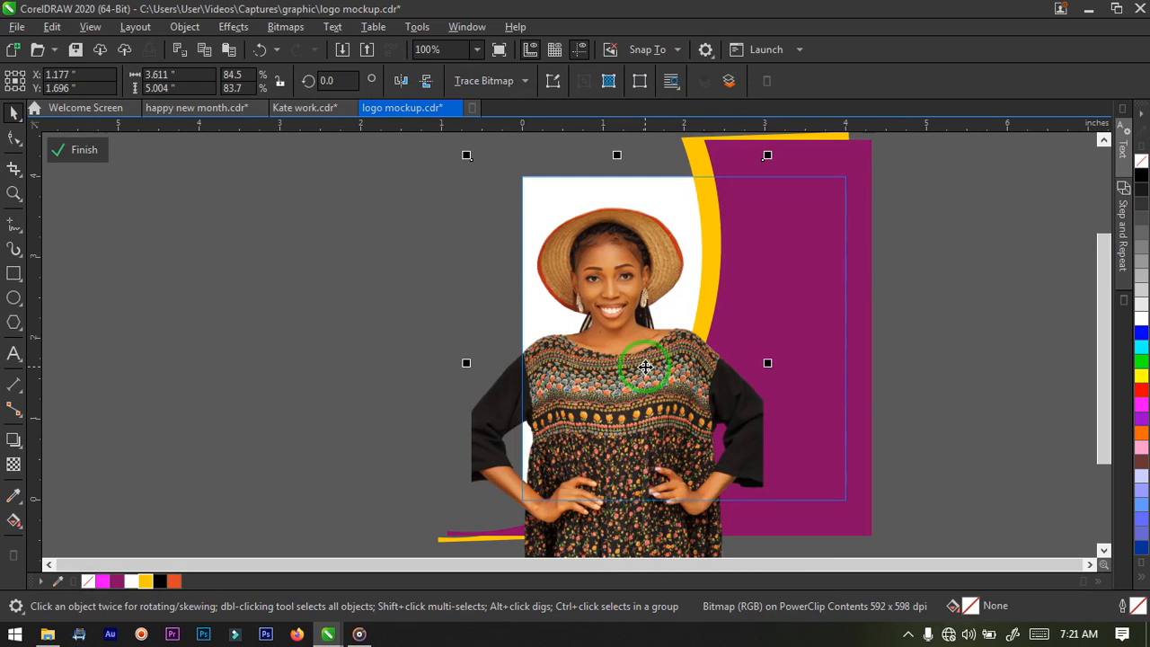
{"action": "key", "text": "shift+Page_Down"}
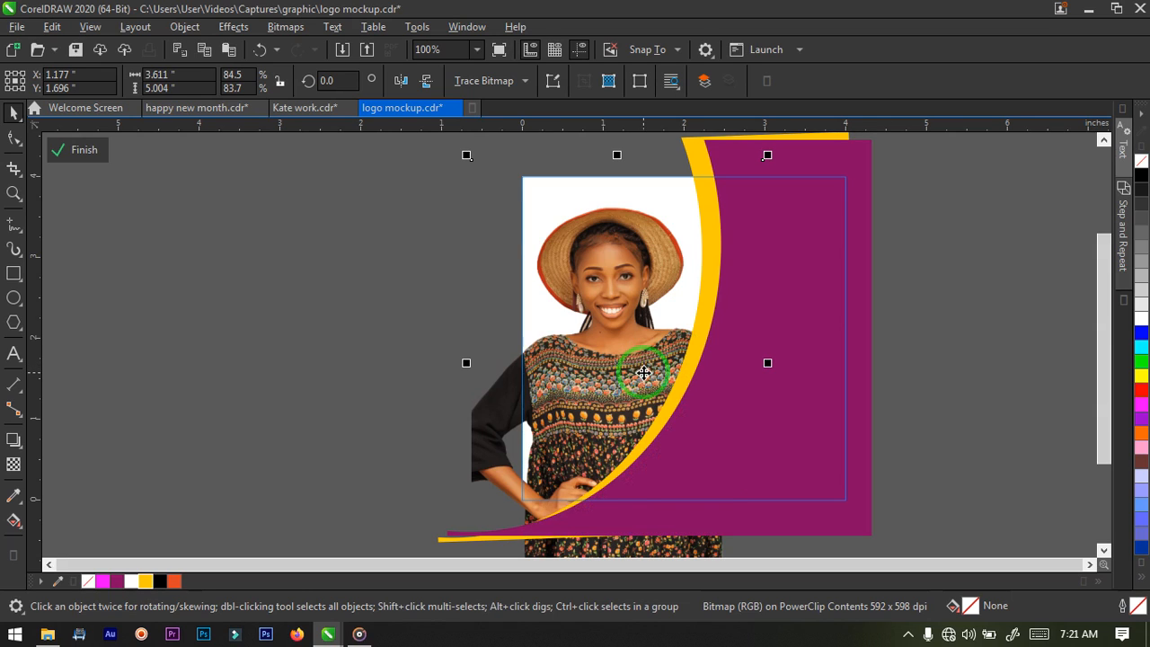
{"action": "left_click_drag", "start_coordinate": [605, 414], "coordinate": [617, 402]}
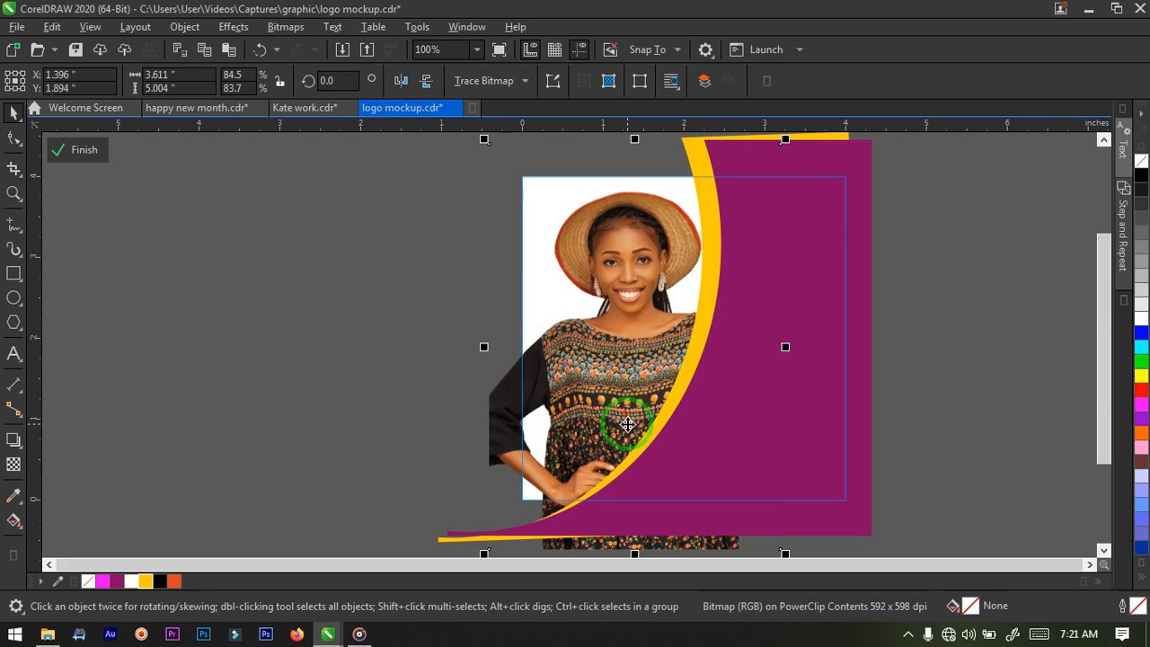
Step: Move the photo and both curved shapes together slightly right and down, to about X 1.81 and Y 1.91 inches
{"action": "scroll", "coordinate": [719, 415], "scroll_direction": "down", "scroll_amount": 1}
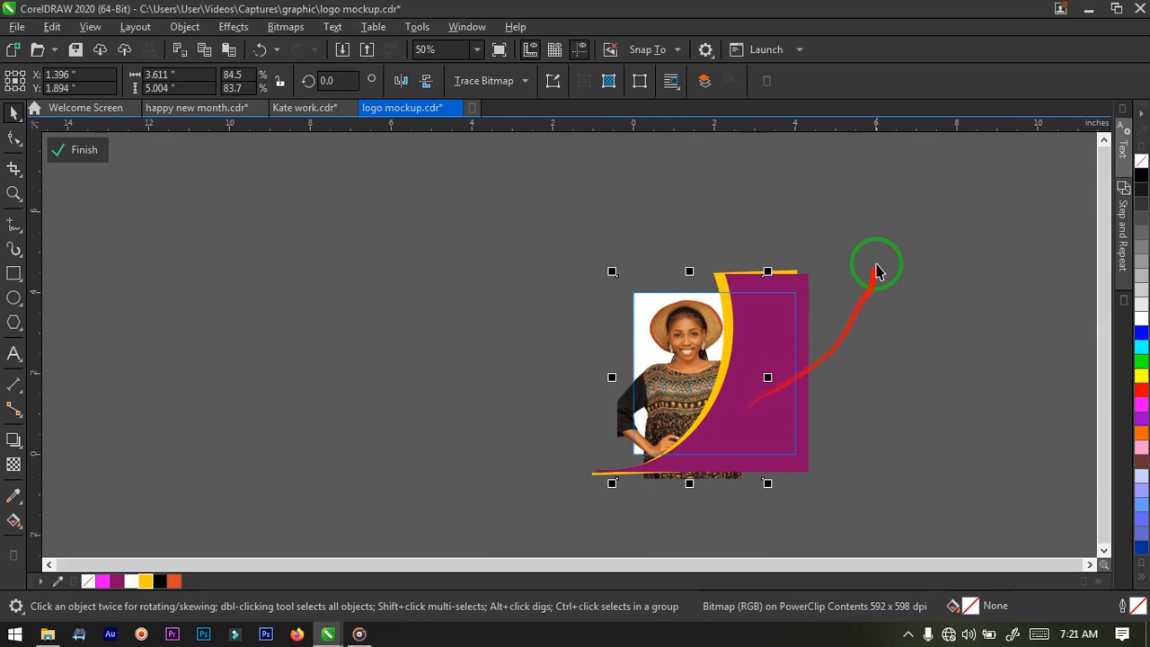
{"action": "left_click", "coordinate": [858, 270]}
{"action": "left_click_drag", "start_coordinate": [885, 241], "coordinate": [594, 521]}
{"action": "left_click_drag", "start_coordinate": [734, 406], "coordinate": [748, 414]}
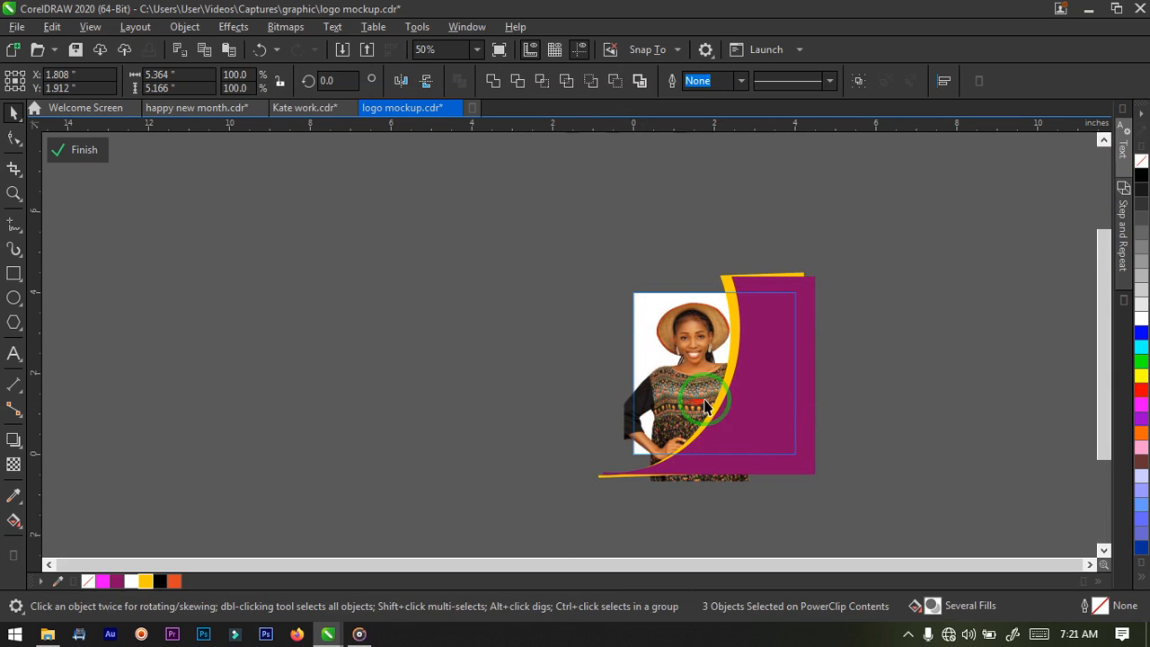
Step: Finish editing the PowerClip containing the photo and curved shapes, and deselect the frame
{"action": "scroll", "coordinate": [706, 429], "scroll_direction": "up", "scroll_amount": 2}
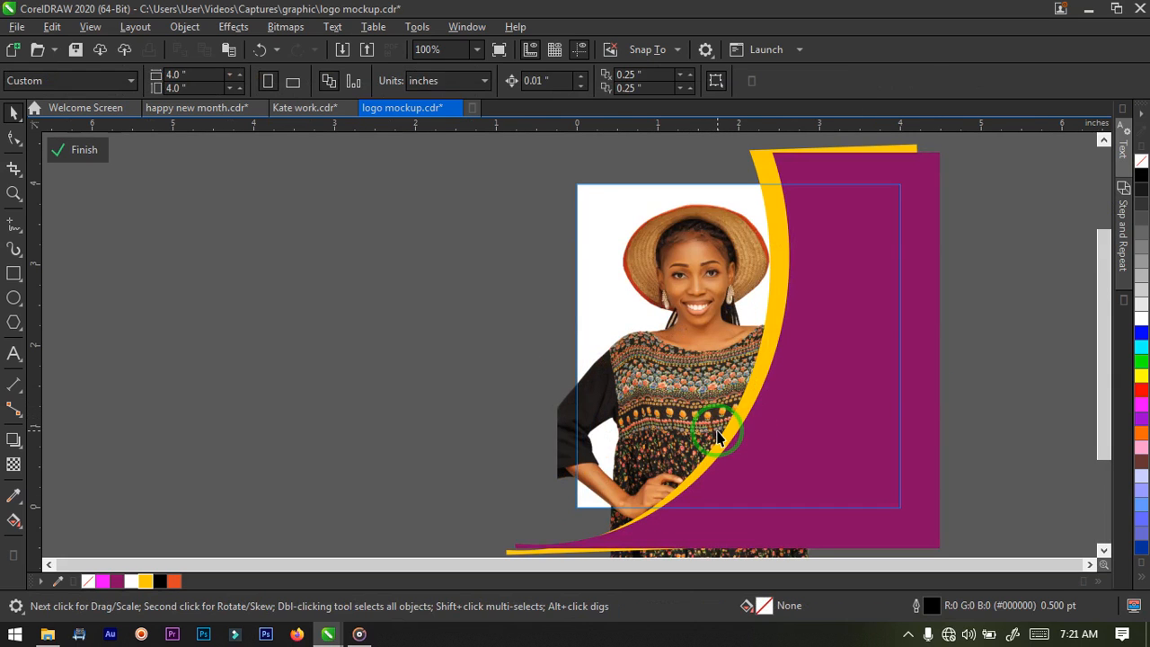
{"action": "left_click", "coordinate": [742, 465]}
{"action": "right_click", "coordinate": [747, 457]}
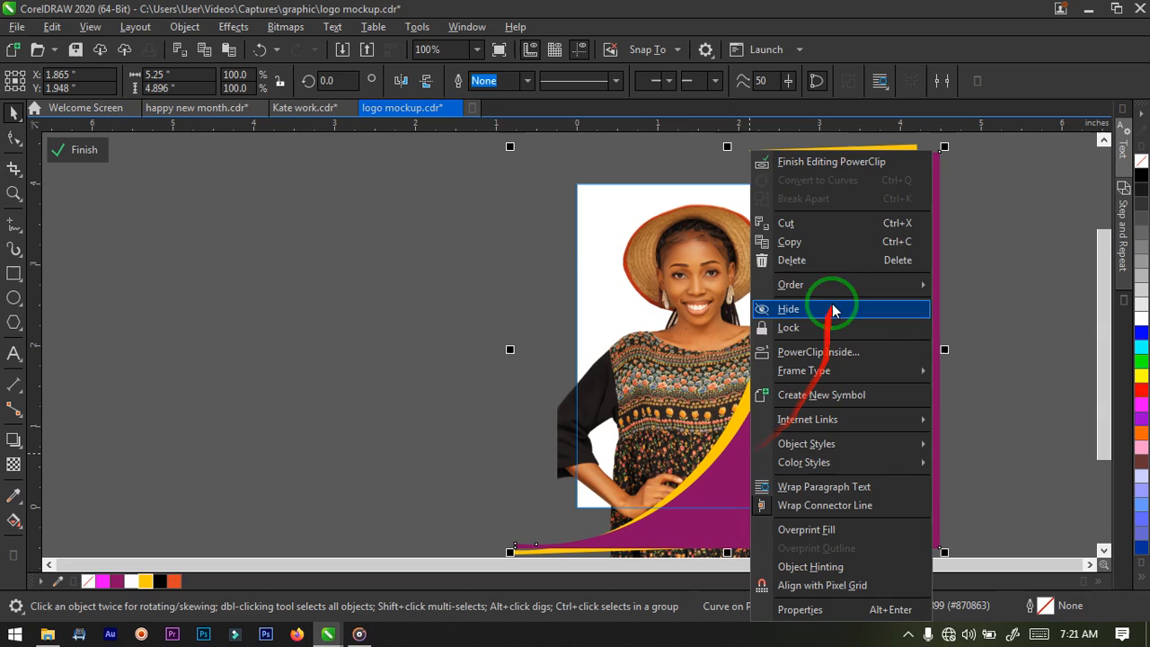
{"action": "left_click", "coordinate": [820, 158]}
{"action": "left_click", "coordinate": [382, 419]}
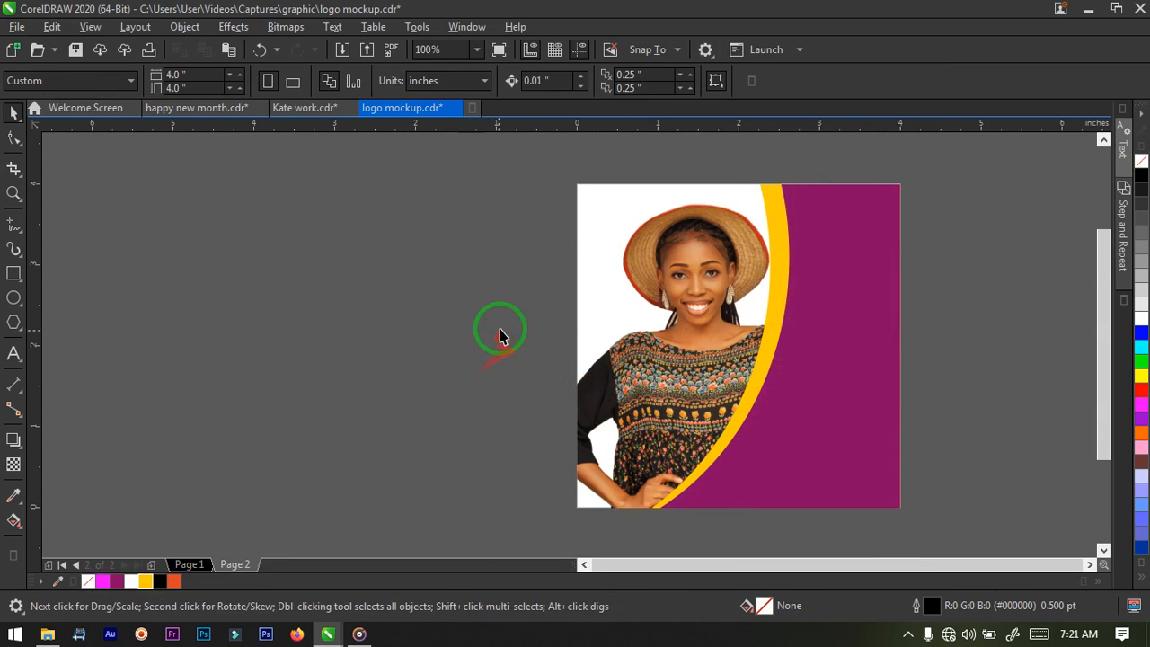
Step: Reopen the square flyer frame's PowerClip contents for editing
{"action": "scroll", "coordinate": [500, 335], "scroll_direction": "down", "scroll_amount": 1}
{"action": "scroll", "coordinate": [667, 405], "scroll_direction": "up", "scroll_amount": 1}
{"action": "left_click", "coordinate": [617, 257]}
{"action": "right_click", "coordinate": [619, 250]}
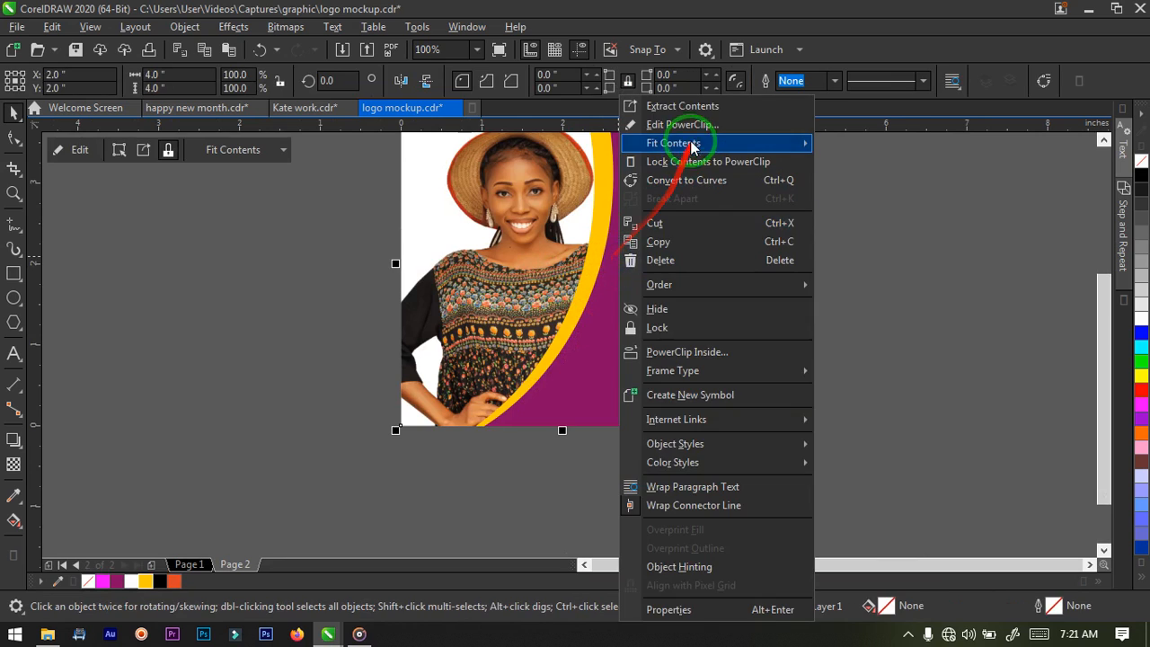
{"action": "left_click", "coordinate": [657, 124]}
{"action": "scroll", "coordinate": [387, 341], "scroll_direction": "down", "scroll_amount": 1}
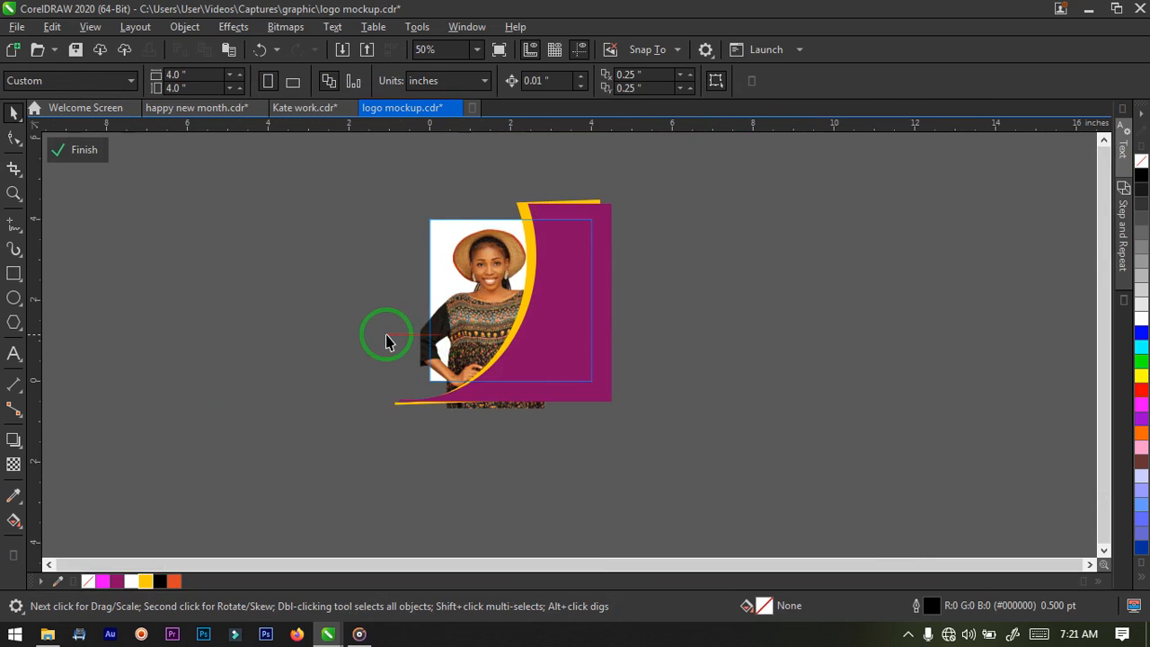
{"action": "scroll", "coordinate": [386, 341], "scroll_direction": "up", "scroll_amount": 1}
Step: Draw a polygon about 0.85 inches wide on the empty area beside the photo and set it to 3 sides
{"action": "left_click", "coordinate": [13, 324]}
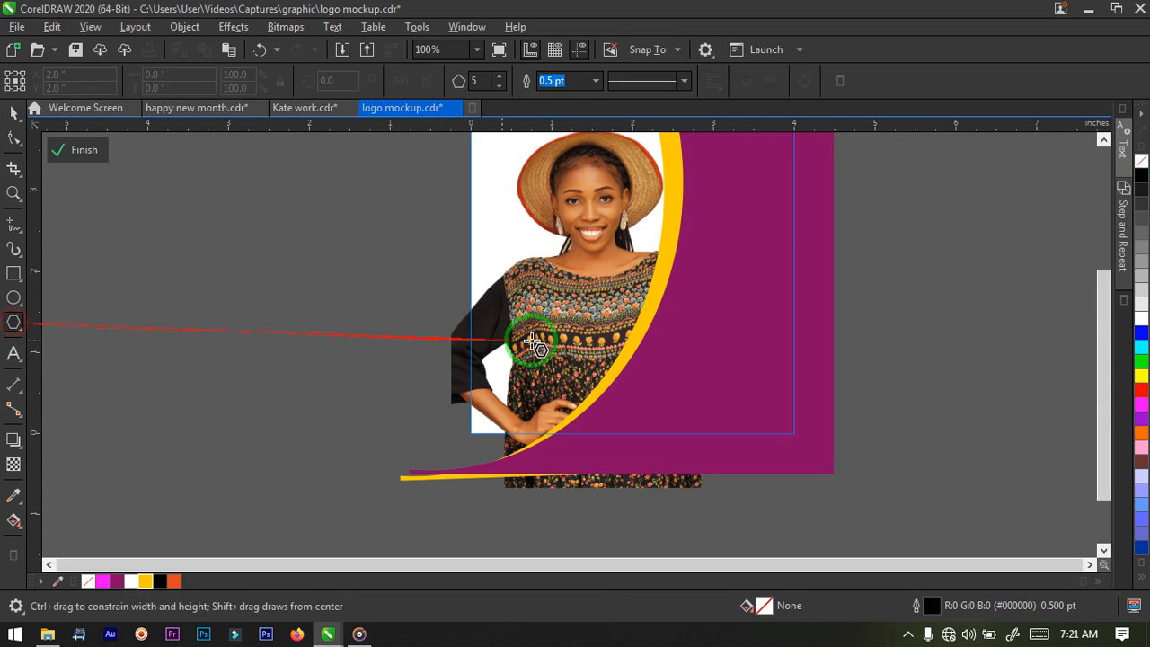
{"action": "left_click_drag", "start_coordinate": [398, 337], "coordinate": [404, 342]}
{"action": "left_click", "coordinate": [499, 77]}
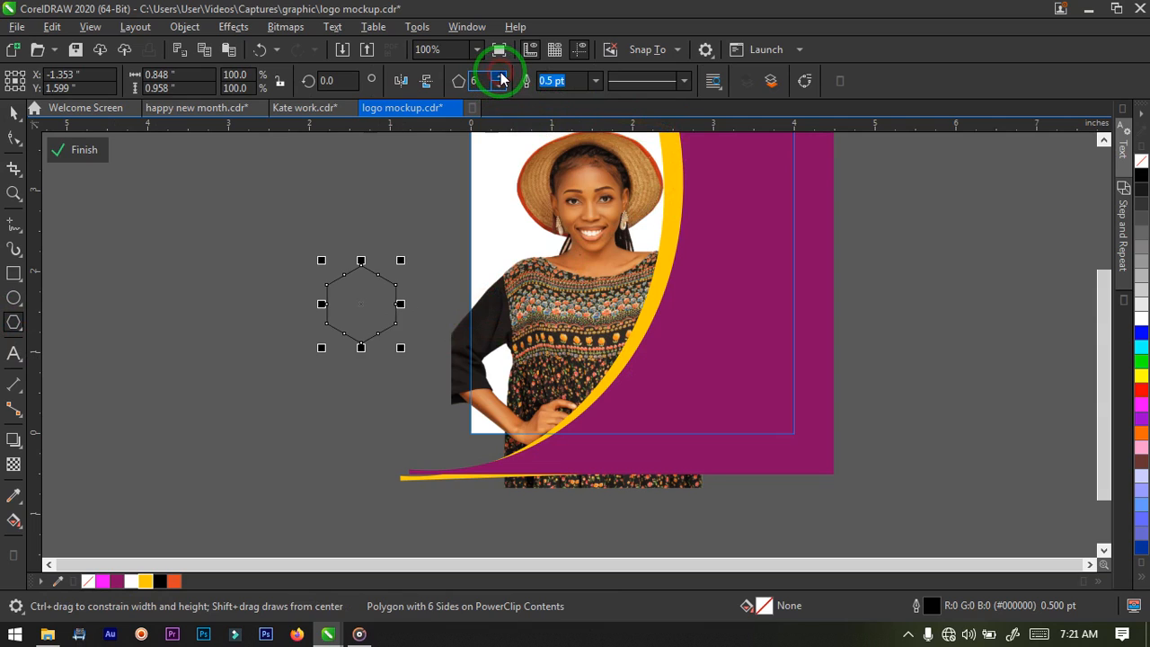
{"action": "left_click", "coordinate": [502, 86]}
{"action": "left_click", "coordinate": [502, 87]}
{"action": "left_click", "coordinate": [501, 87]}
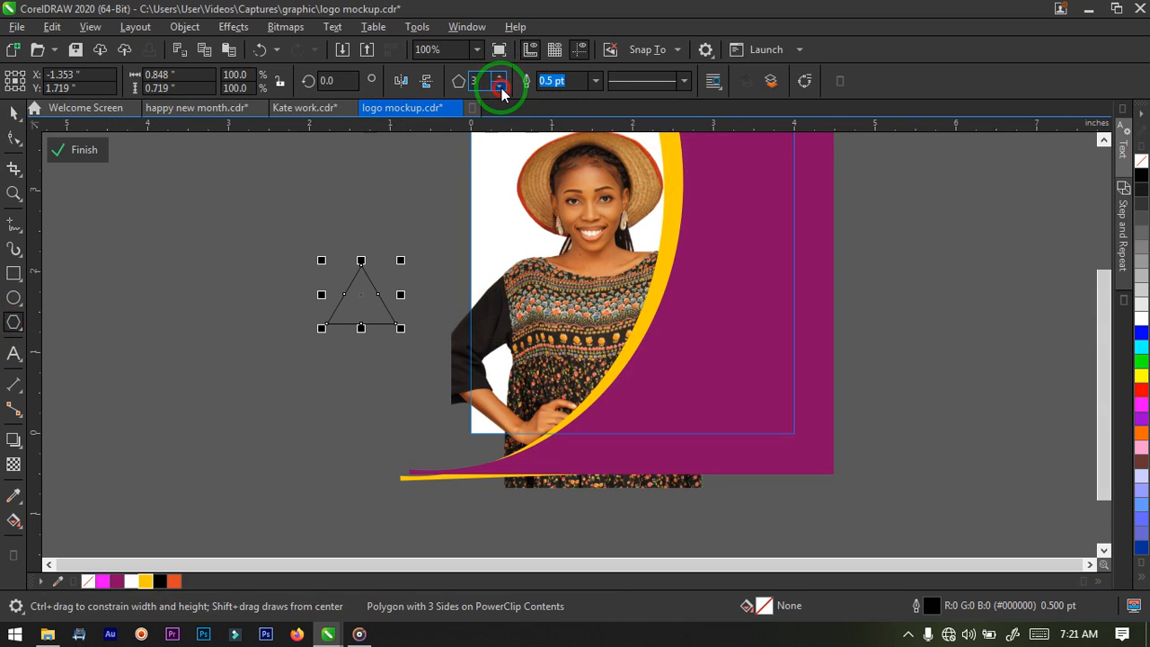
Step: Move the triangle over the yellow curve, enlarge it to about 1.92 by 1.63 inches, and delete any stray polygon
{"action": "left_click_drag", "start_coordinate": [362, 297], "coordinate": [735, 334]}
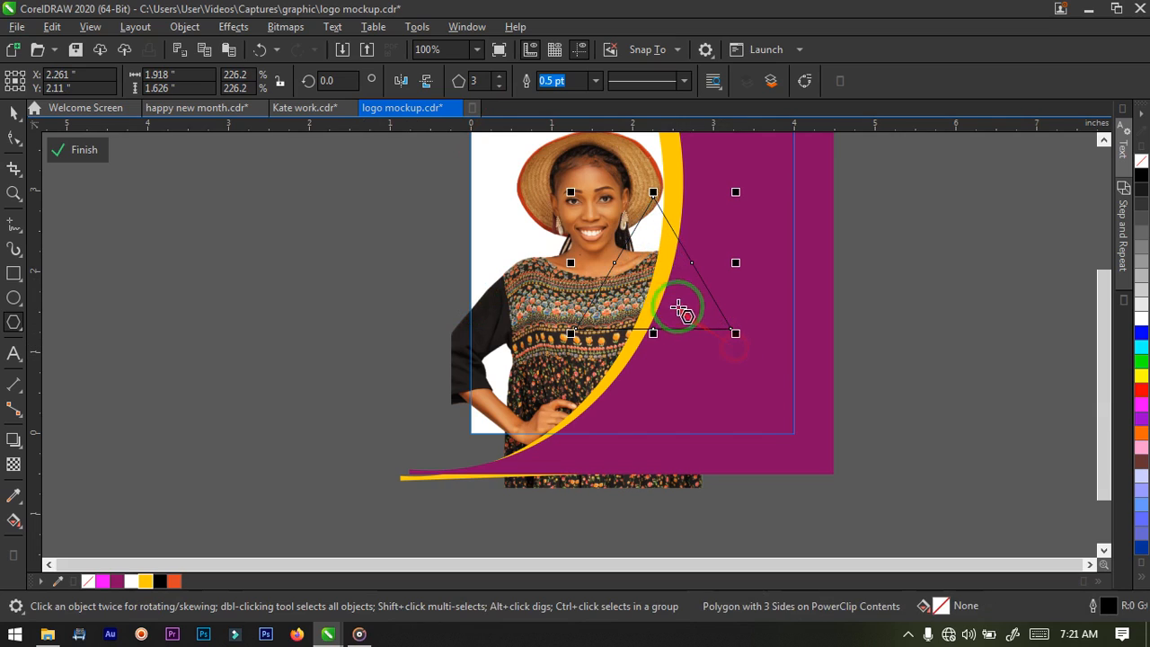
{"action": "left_click_drag", "start_coordinate": [655, 286], "coordinate": [656, 286]}
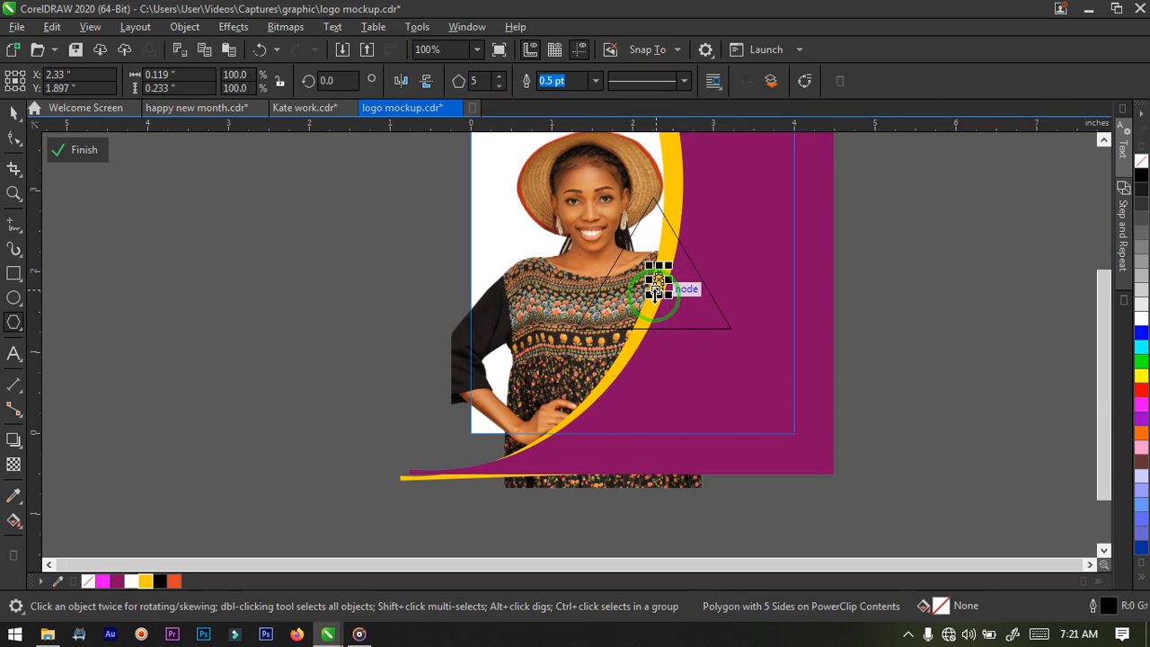
{"action": "key", "text": "Delete"}
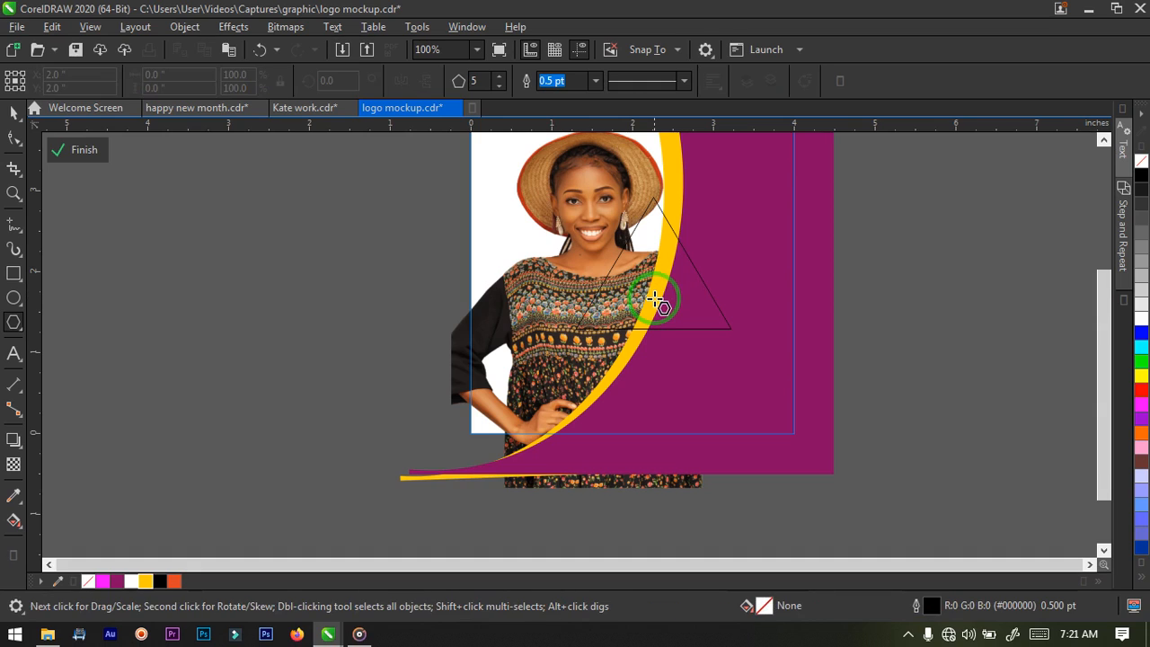
Step: Lower the large triangle slightly over the yellow curve and give it a white 2.0 pt outline
{"action": "key", "text": "space"}
{"action": "left_click", "coordinate": [620, 340]}
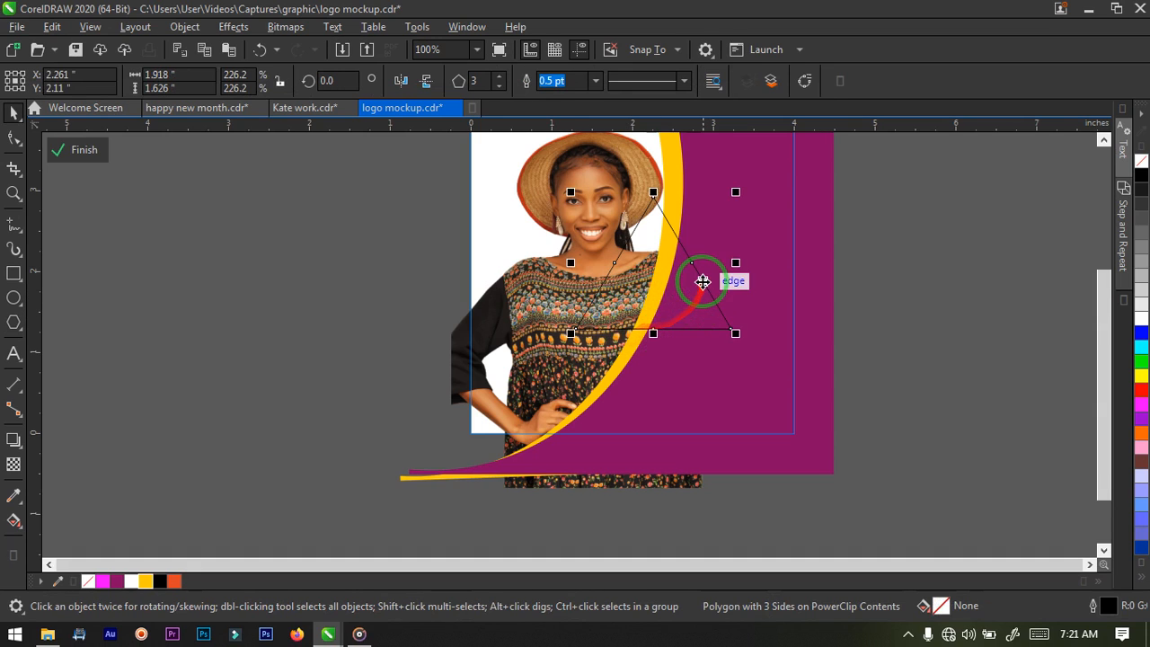
{"action": "left_click_drag", "start_coordinate": [710, 305], "coordinate": [701, 300]}
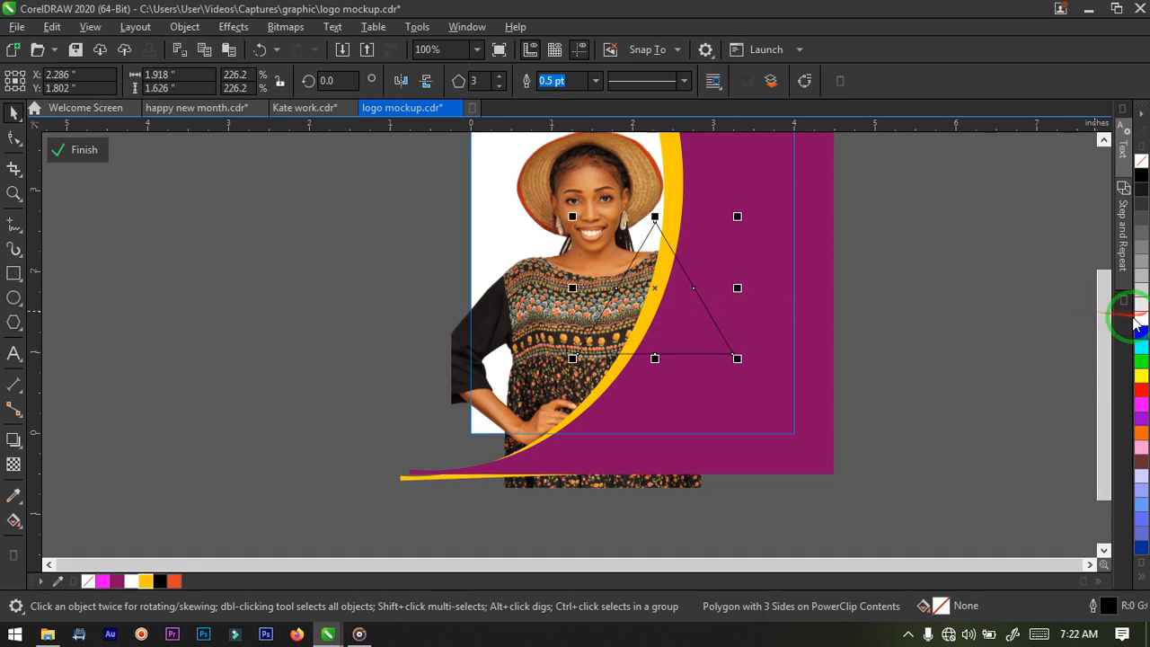
{"action": "left_click", "coordinate": [595, 81]}
{"action": "left_click", "coordinate": [553, 174]}
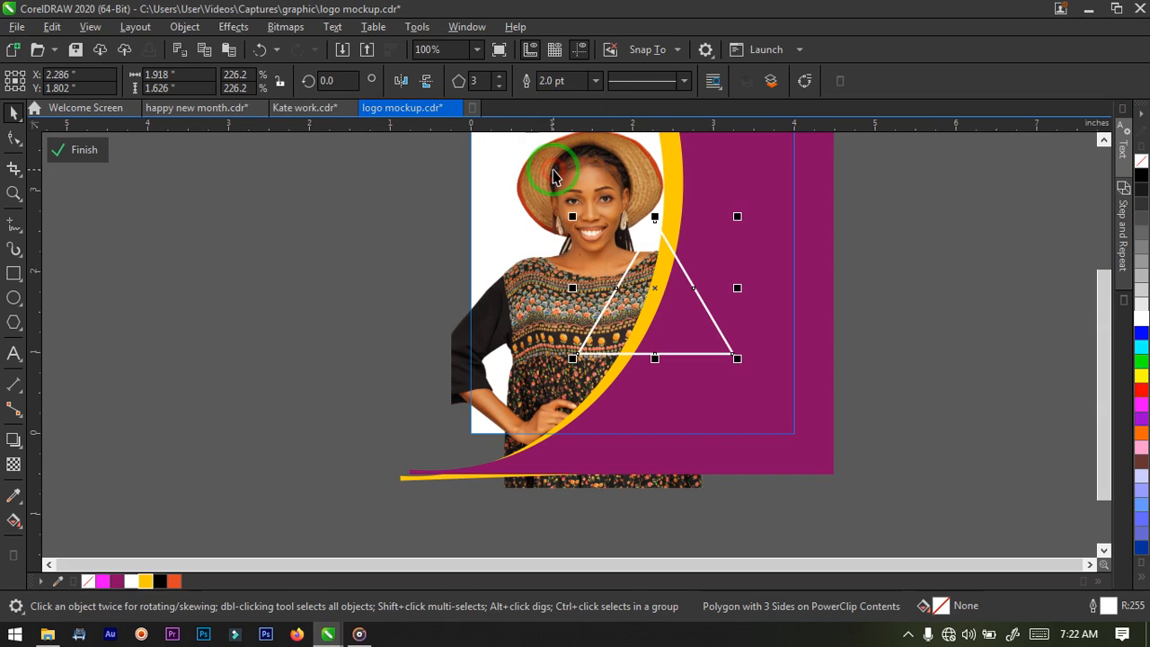
{"action": "left_click", "coordinate": [917, 286]}
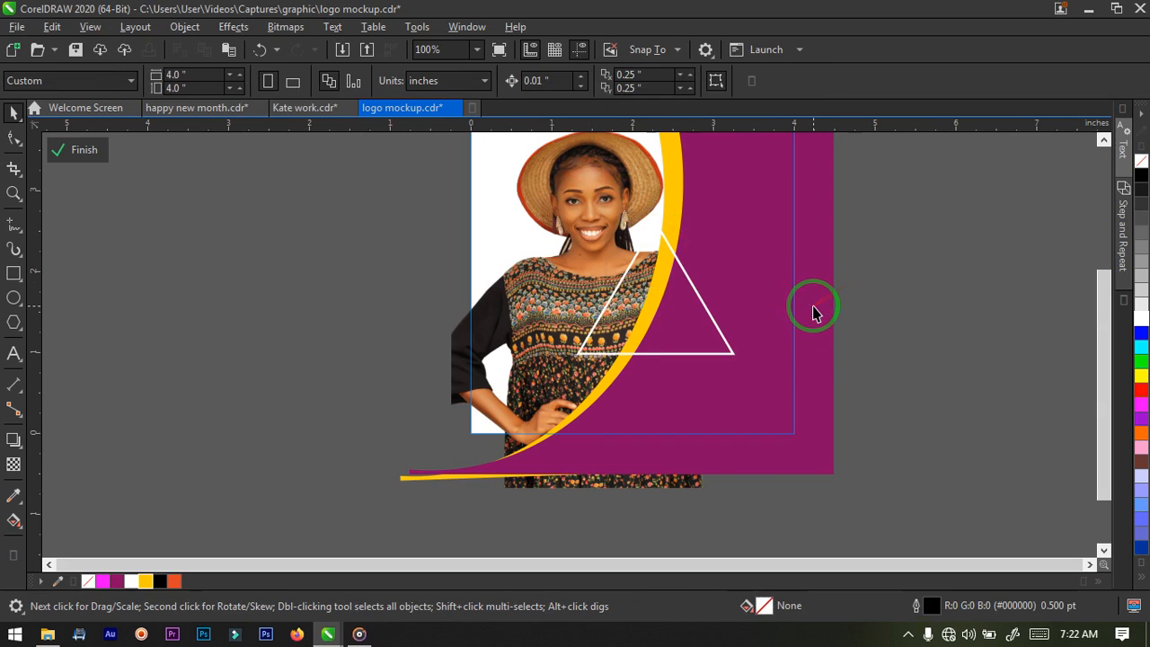
Step: Shrink the white triangle to about 1.63 by 1.38 inches and place an overlapping copy of it across the yellow curve
{"action": "scroll", "coordinate": [780, 326], "scroll_direction": "down", "scroll_amount": 2}
{"action": "scroll", "coordinate": [755, 330], "scroll_direction": "up", "scroll_amount": 2}
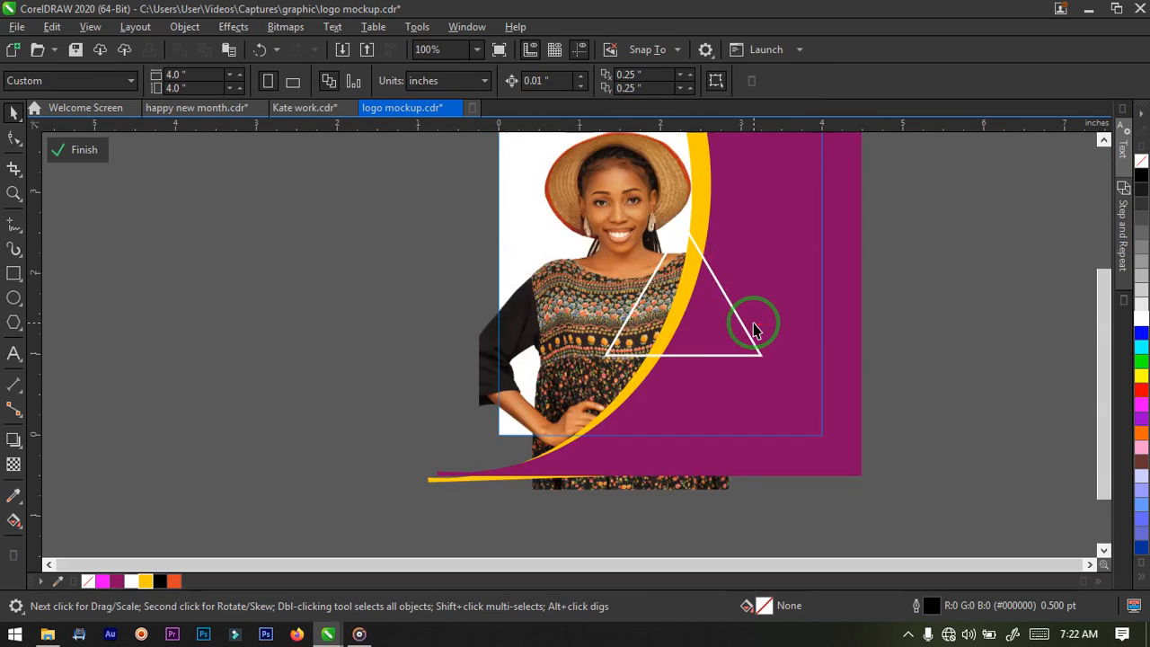
{"action": "left_click", "coordinate": [758, 356]}
{"action": "left_click_drag", "start_coordinate": [764, 360], "coordinate": [745, 341]}
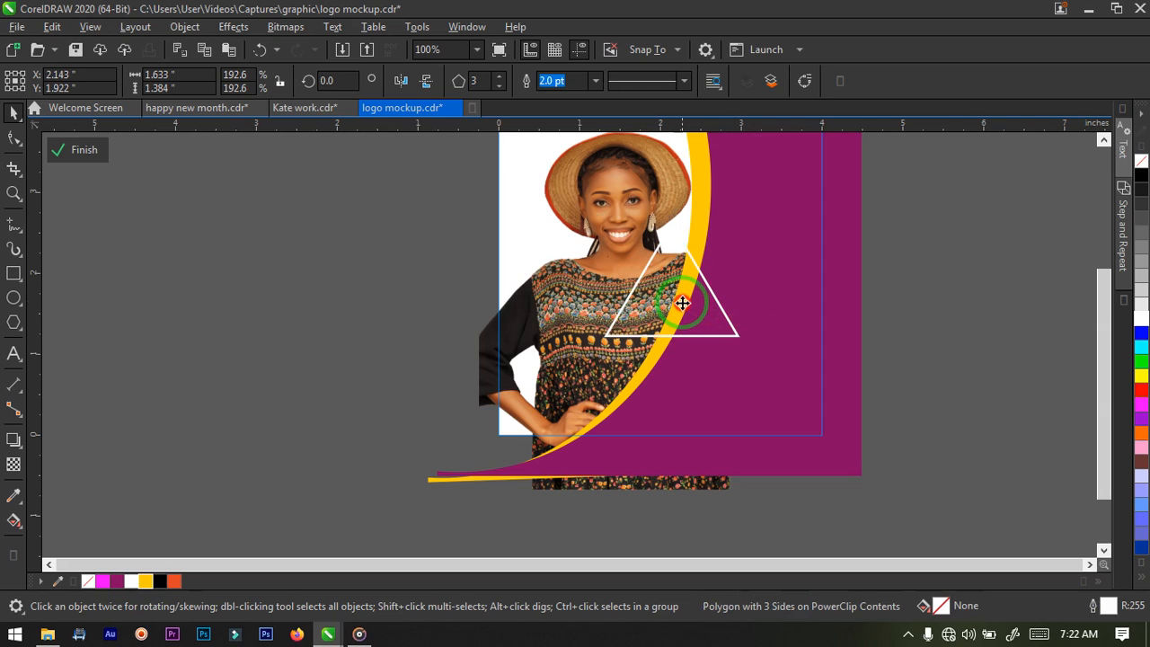
{"action": "left_click_drag", "start_coordinate": [683, 303], "coordinate": [685, 265]}
{"action": "scroll", "coordinate": [712, 289], "scroll_direction": "up", "scroll_amount": 1}
{"action": "scroll", "coordinate": [685, 265], "scroll_direction": "down", "scroll_amount": 1}
{"action": "left_click", "coordinate": [882, 310]}
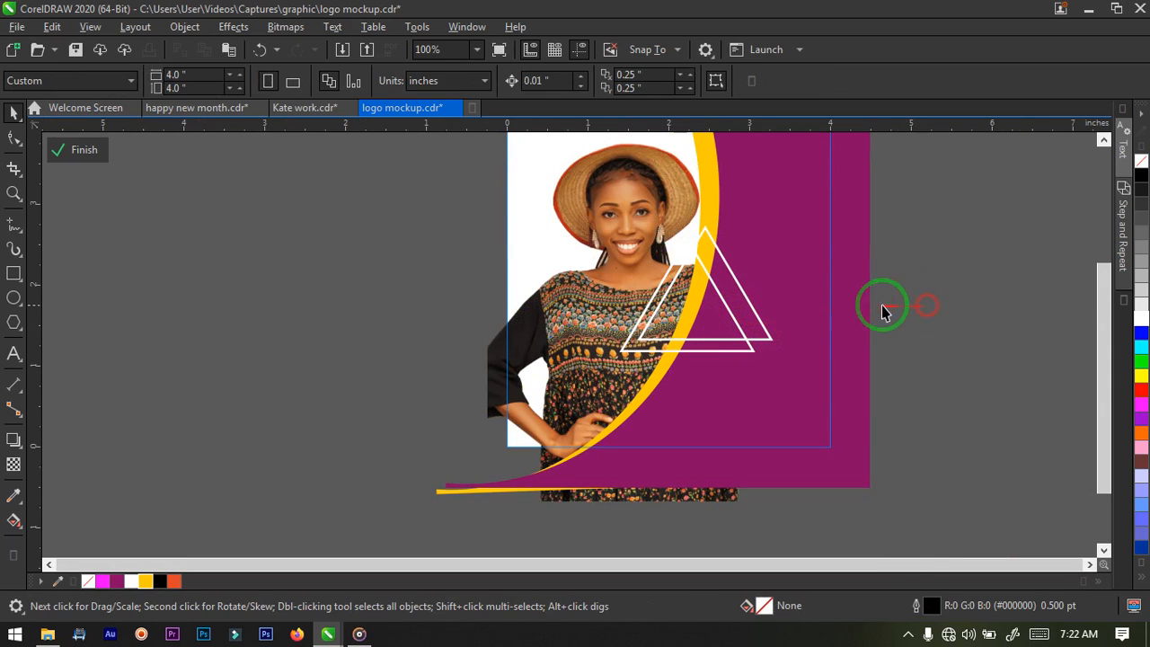
Step: Shift the upper triangle slightly further onto the purple area to widen its offset from the other triangle
{"action": "left_click", "coordinate": [739, 296]}
{"action": "left_click_drag", "start_coordinate": [737, 290], "coordinate": [753, 286]}
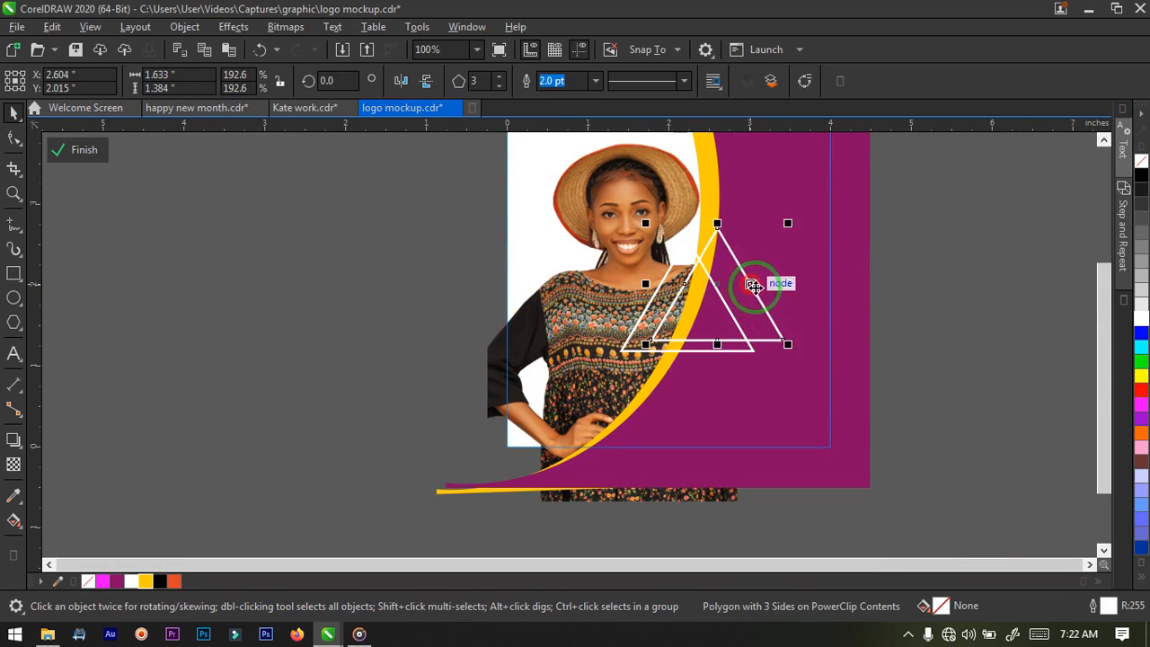
{"action": "left_click", "coordinate": [941, 315]}
{"action": "scroll", "coordinate": [811, 319], "scroll_direction": "down", "scroll_amount": 1}
{"action": "scroll", "coordinate": [778, 331], "scroll_direction": "up", "scroll_amount": 1}
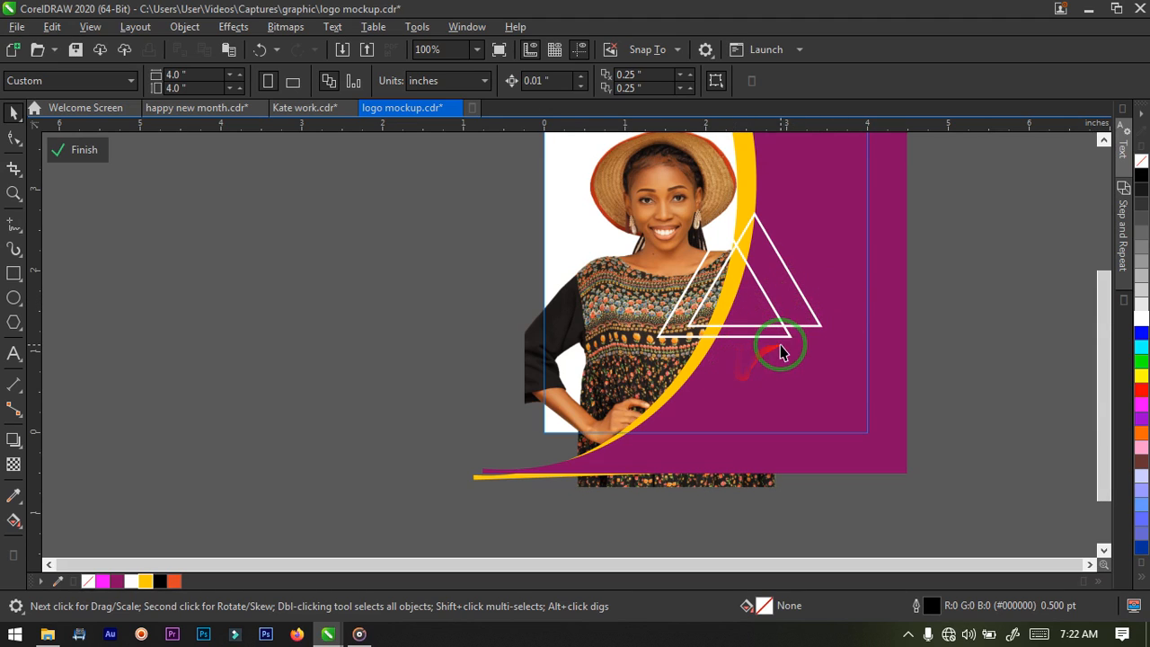
{"action": "left_click", "coordinate": [763, 315]}
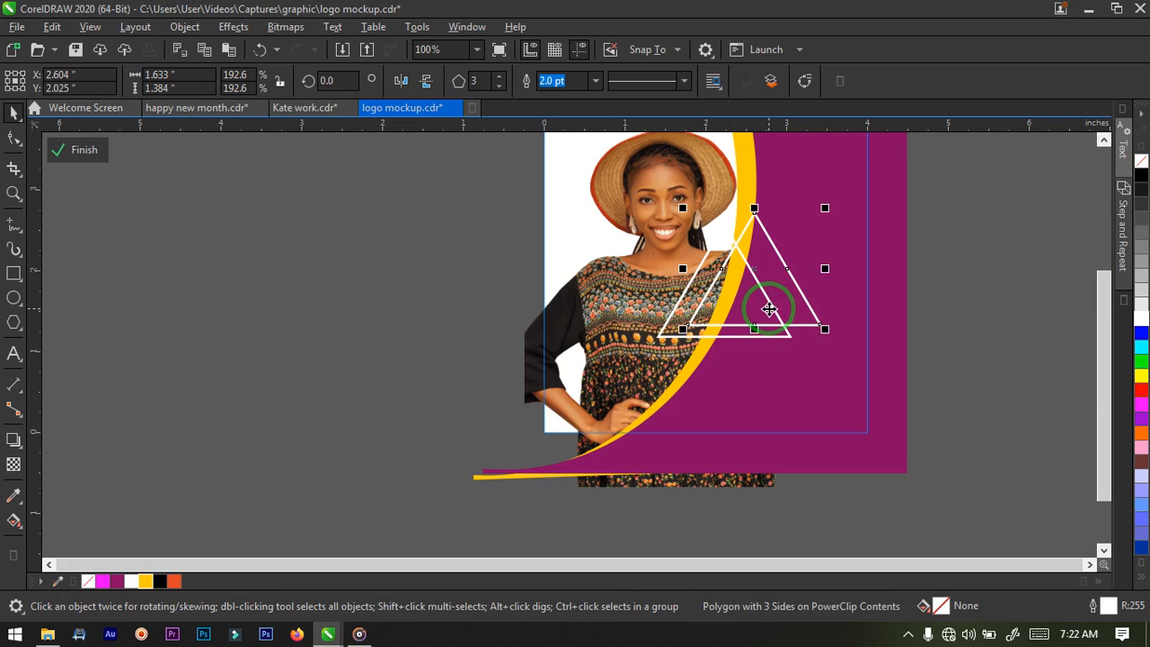
Step: Select both overlapping triangles and set their outline width to 1.0 pt
{"action": "left_click_drag", "start_coordinate": [950, 207], "coordinate": [647, 369]}
{"action": "left_click", "coordinate": [742, 81]}
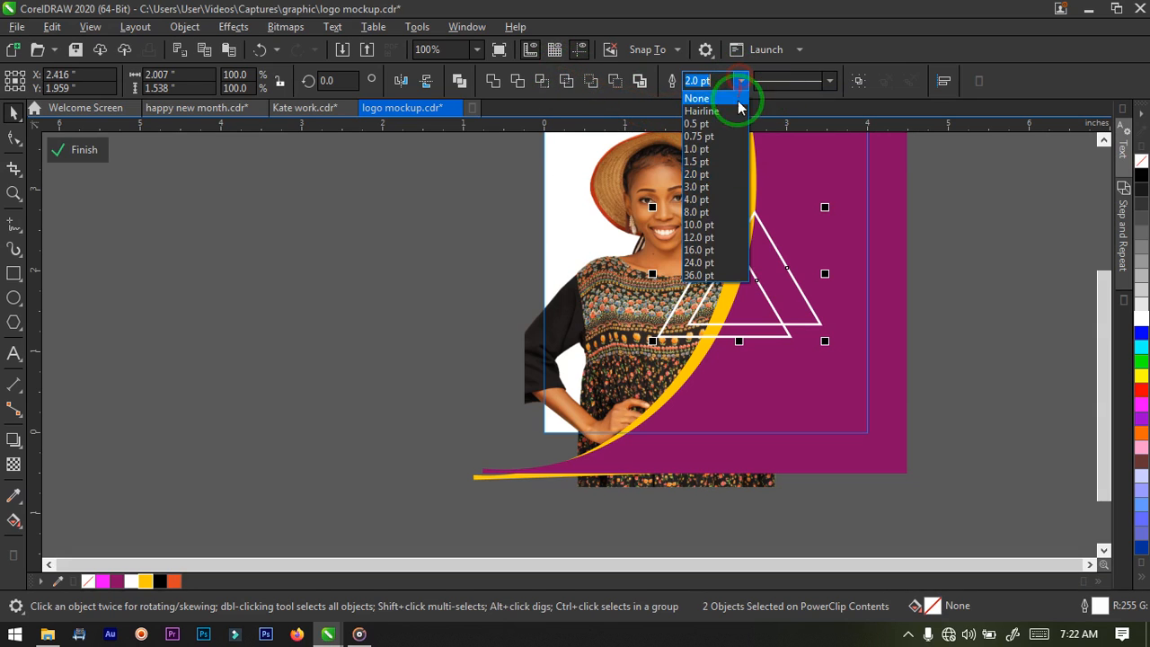
{"action": "left_click", "coordinate": [700, 149]}
{"action": "left_click", "coordinate": [937, 280]}
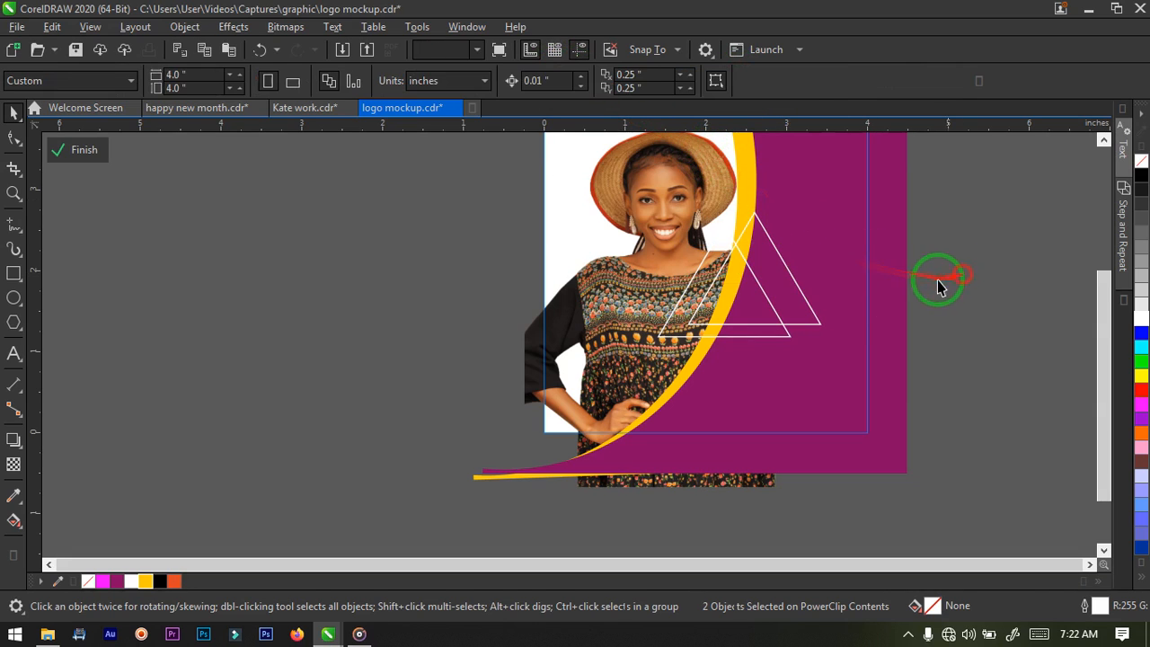
{"action": "scroll", "coordinate": [707, 349], "scroll_direction": "down", "scroll_amount": 2}
{"action": "scroll", "coordinate": [745, 347], "scroll_direction": "up", "scroll_amount": 2}
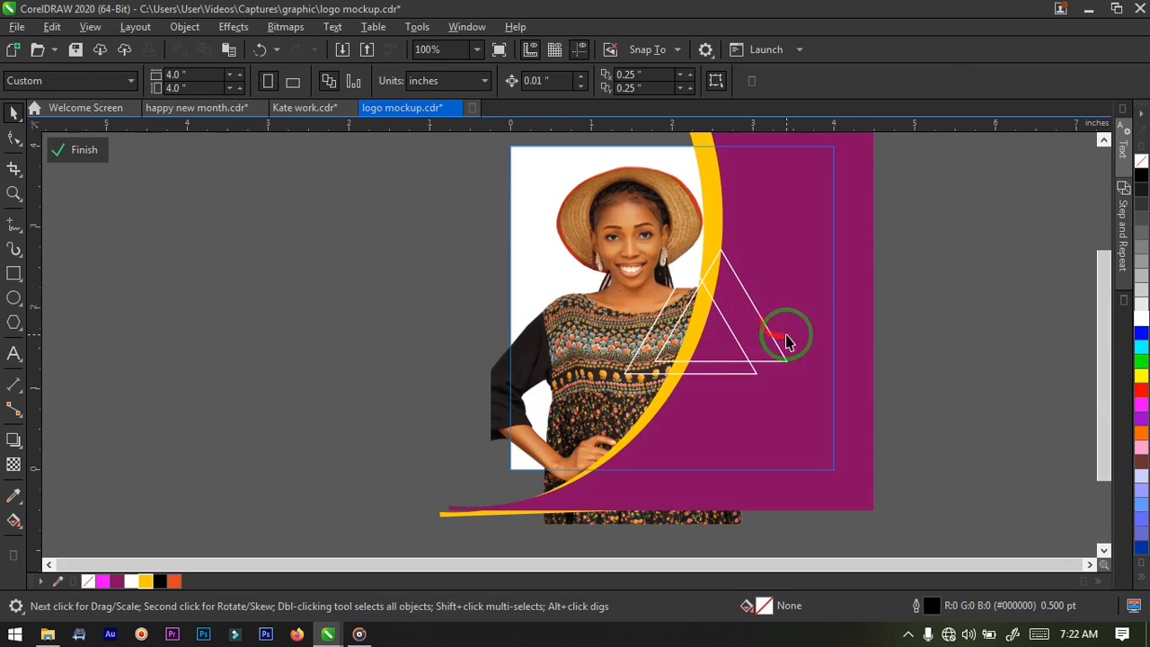
Step: Duplicate the triangle pair, scale the copy to about 0.43 by 0.33 inches, and place it on the purple area's upper part
{"action": "left_click_drag", "start_coordinate": [899, 226], "coordinate": [590, 431]}
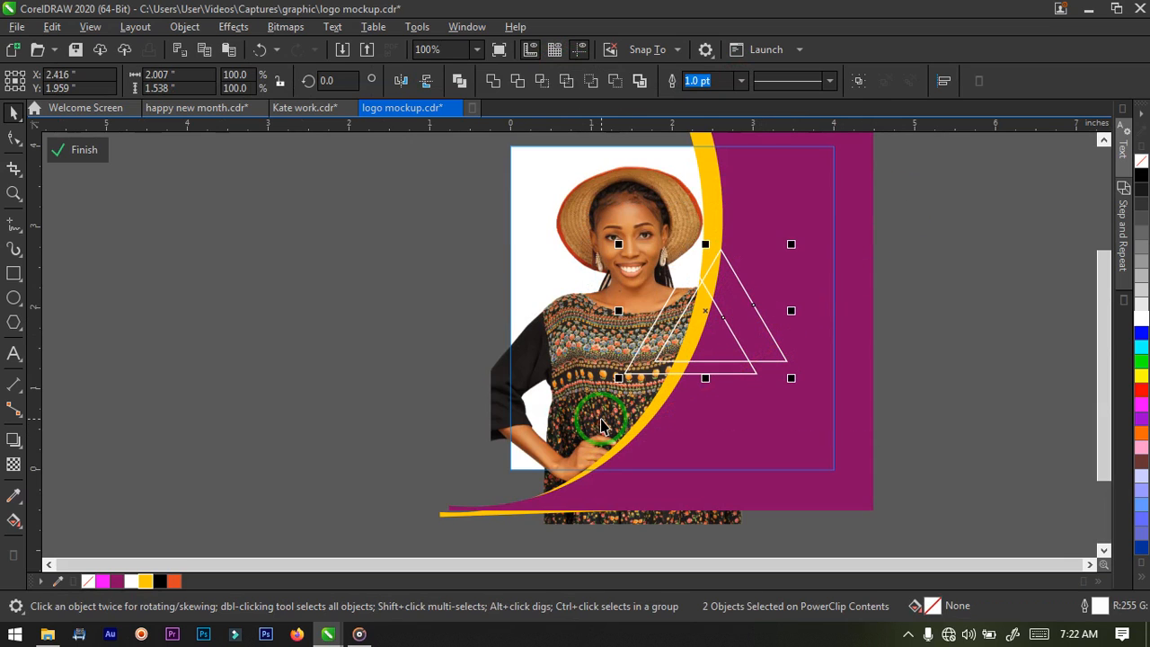
{"action": "key", "text": "ctrl+d"}
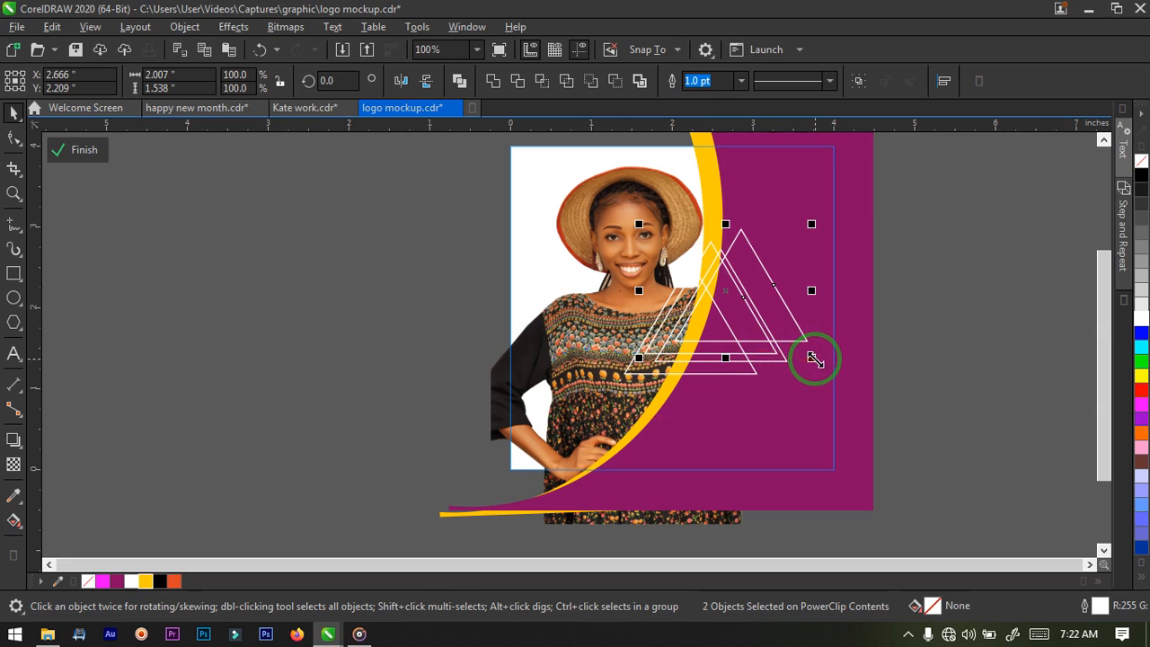
{"action": "left_click_drag", "start_coordinate": [815, 357], "coordinate": [773, 188]}
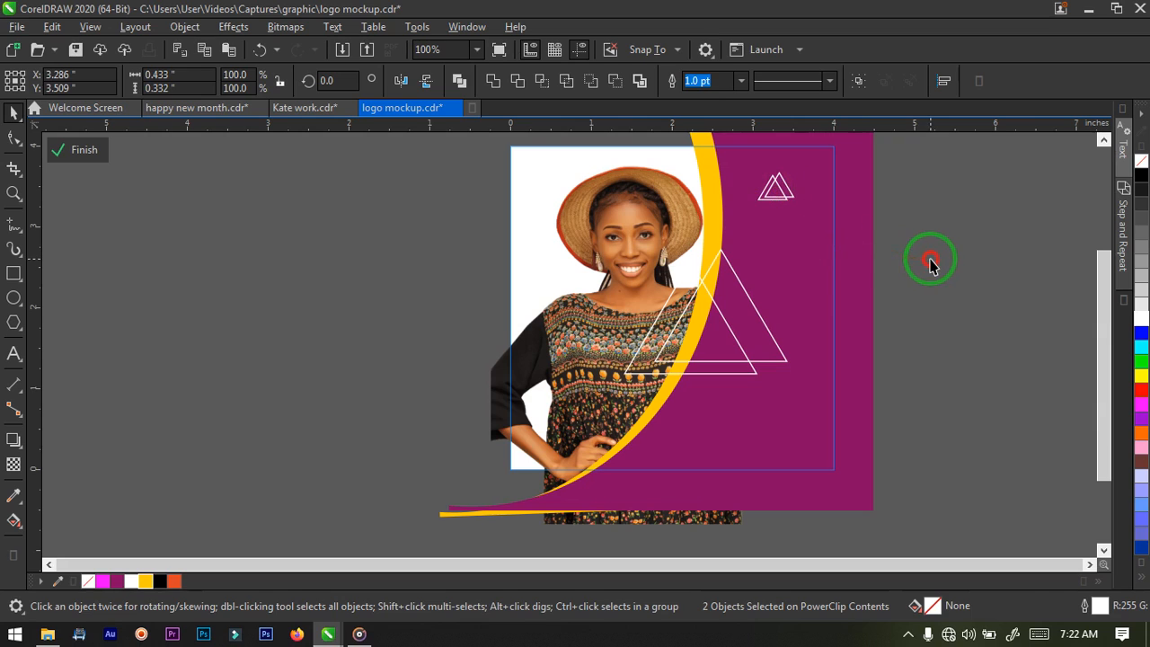
{"action": "left_click", "coordinate": [930, 263]}
Step: Copy the small triangle pair to the lower purple area beside the yellow curve and rotate the copy 90 degrees
{"action": "left_click_drag", "start_coordinate": [901, 170], "coordinate": [675, 449]}
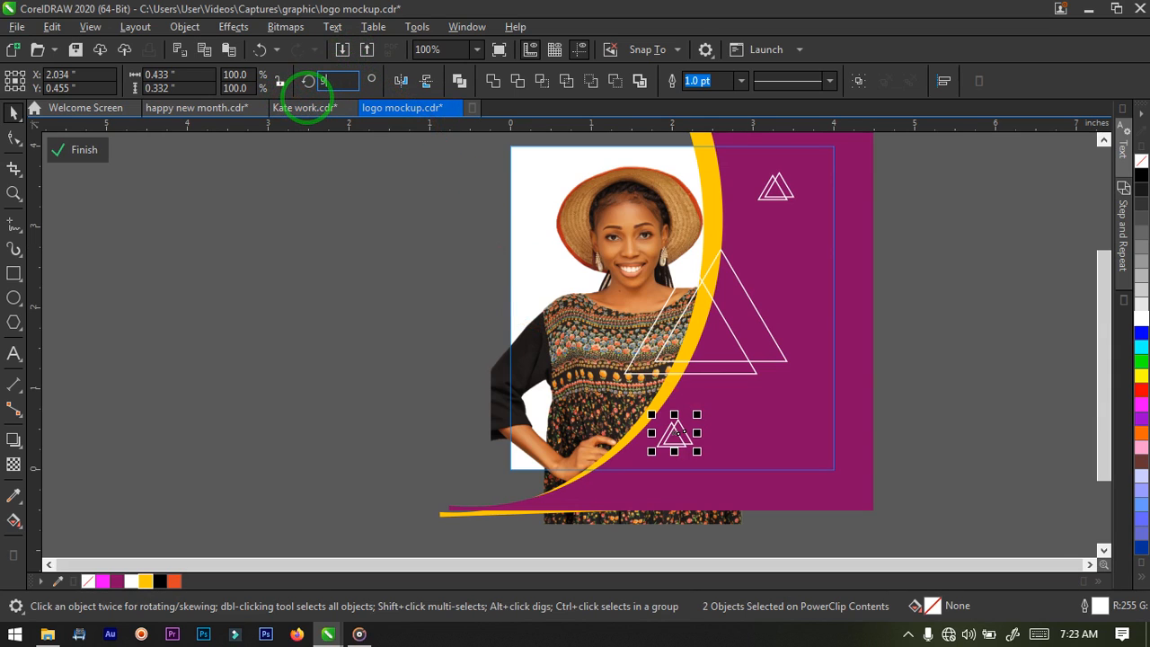
{"action": "key", "text": "Return"}
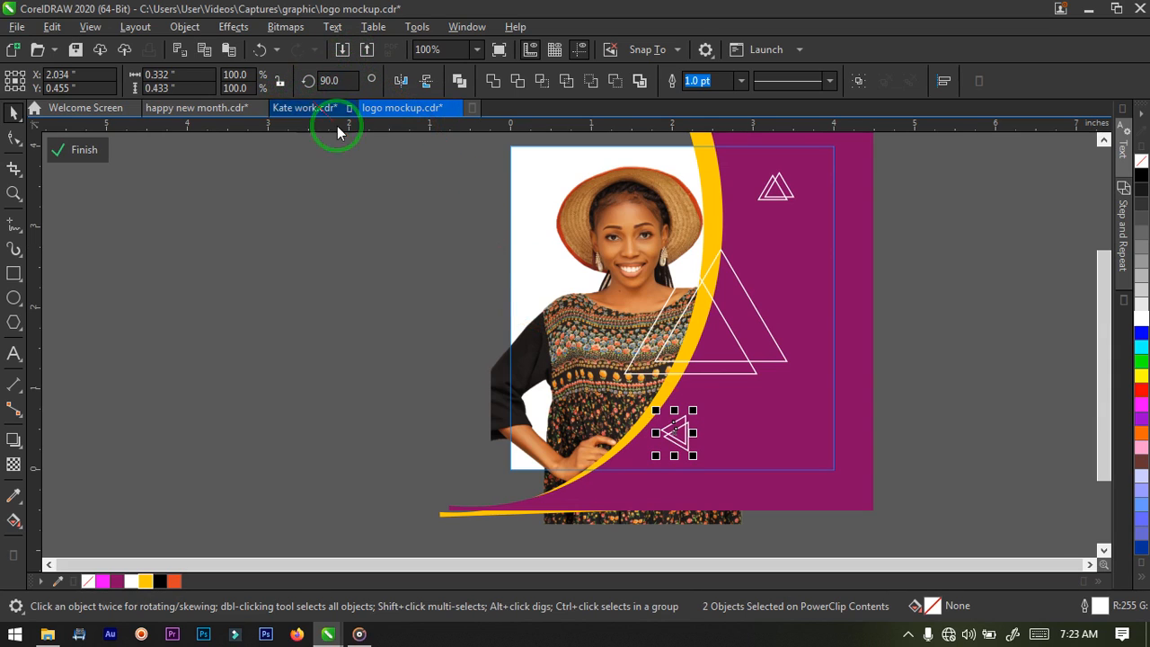
{"action": "left_click", "coordinate": [932, 335]}
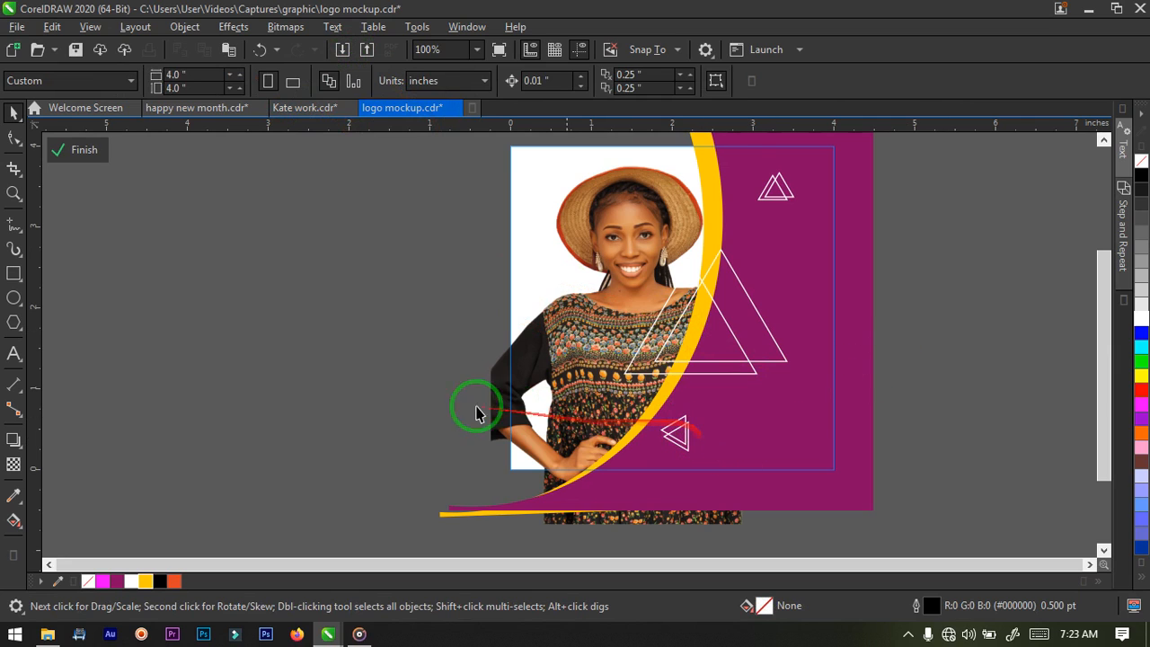
Step: Draw an ellipse about 0.77 by 0.81 inches on the purple area below the small upper triangles
{"action": "left_click", "coordinate": [15, 298]}
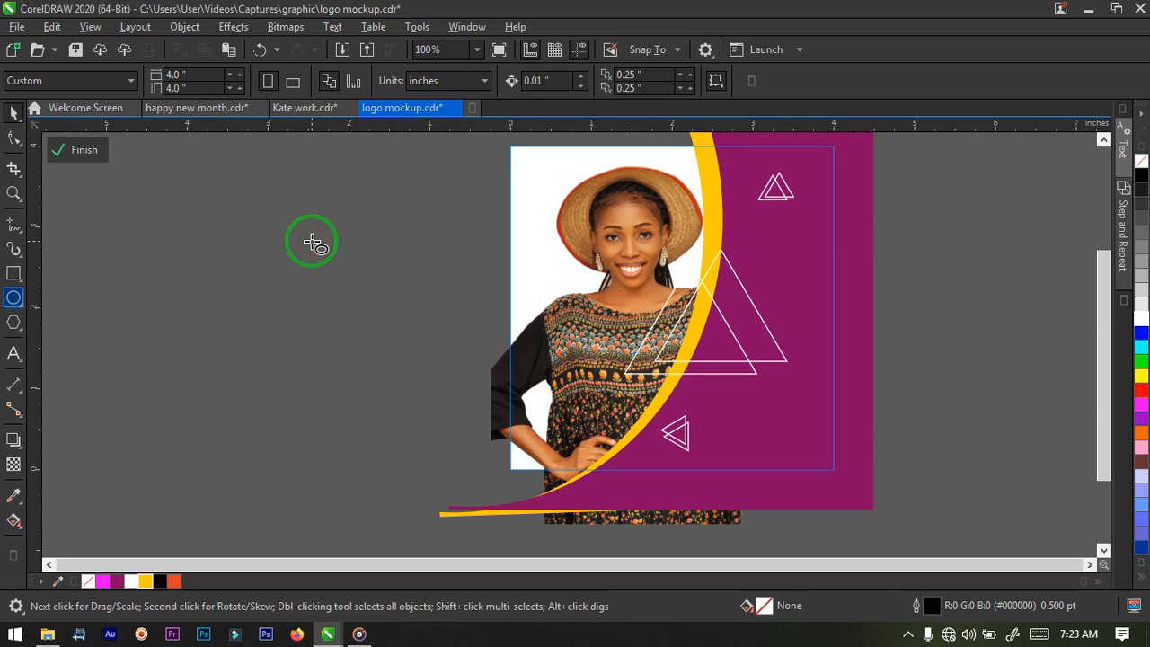
{"action": "mouse_move", "coordinate": [721, 191]}
{"action": "left_mouse_down"}
{"action": "mouse_move", "coordinate": [784, 260]}
{"action": "mouse_move", "coordinate": [881, 257]}
{"action": "mouse_move", "coordinate": [763, 249]}
{"action": "left_mouse_up"}
{"action": "key", "text": "space"}
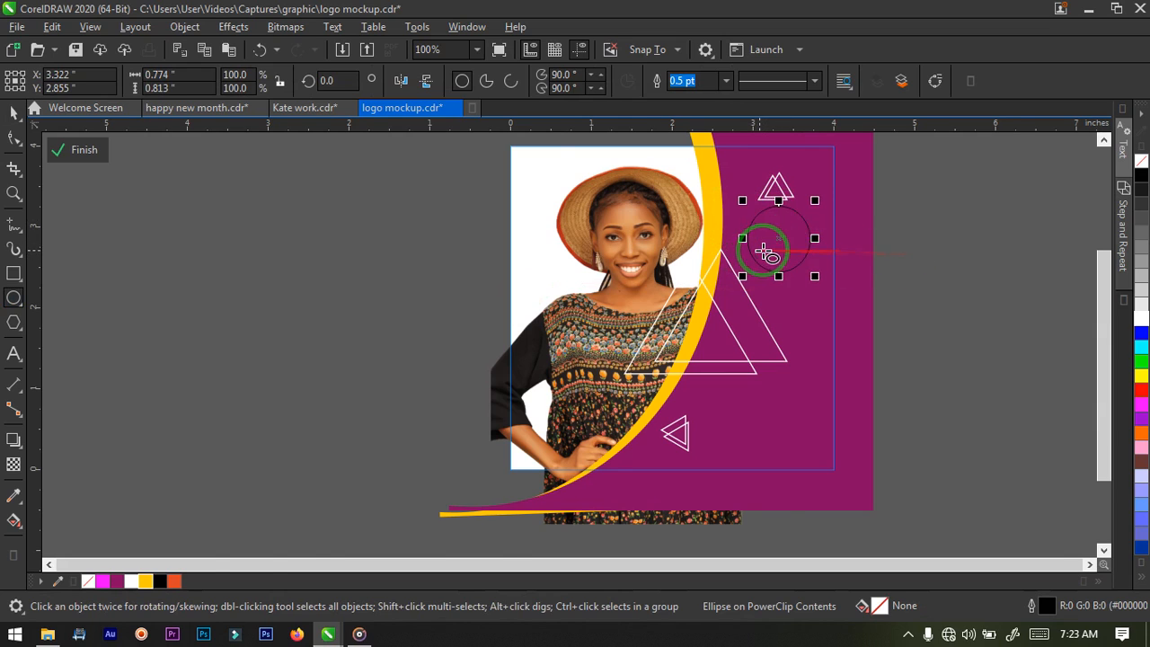
{"action": "scroll", "coordinate": [783, 220], "scroll_direction": "up", "scroll_amount": 2}
{"action": "key", "text": "space"}
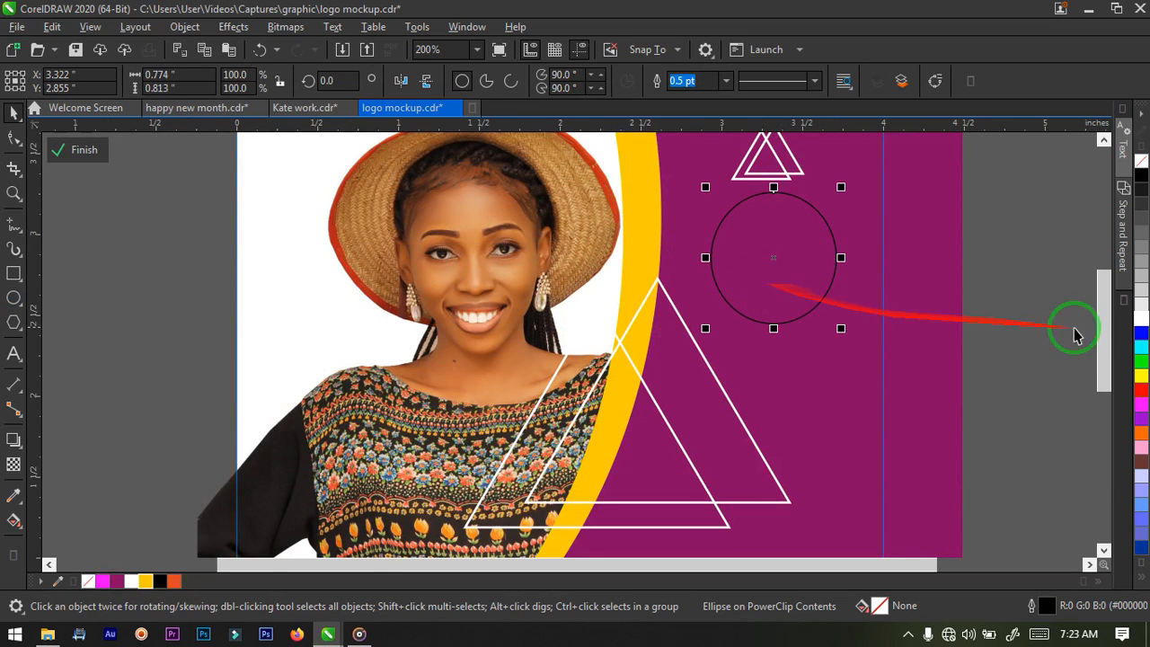
Step: Give the ellipse a white 1.0 pt outline and move it slightly down from the small triangles
{"action": "right_click", "coordinate": [1140, 317]}
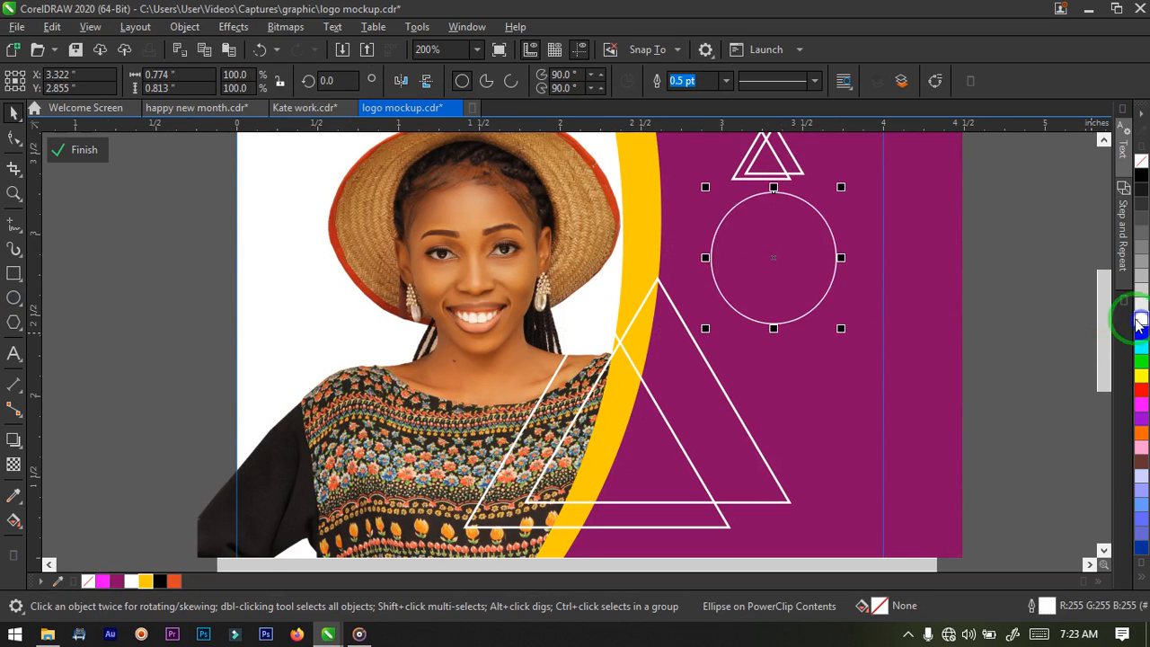
{"action": "left_click", "coordinate": [726, 82]}
{"action": "left_click", "coordinate": [688, 148]}
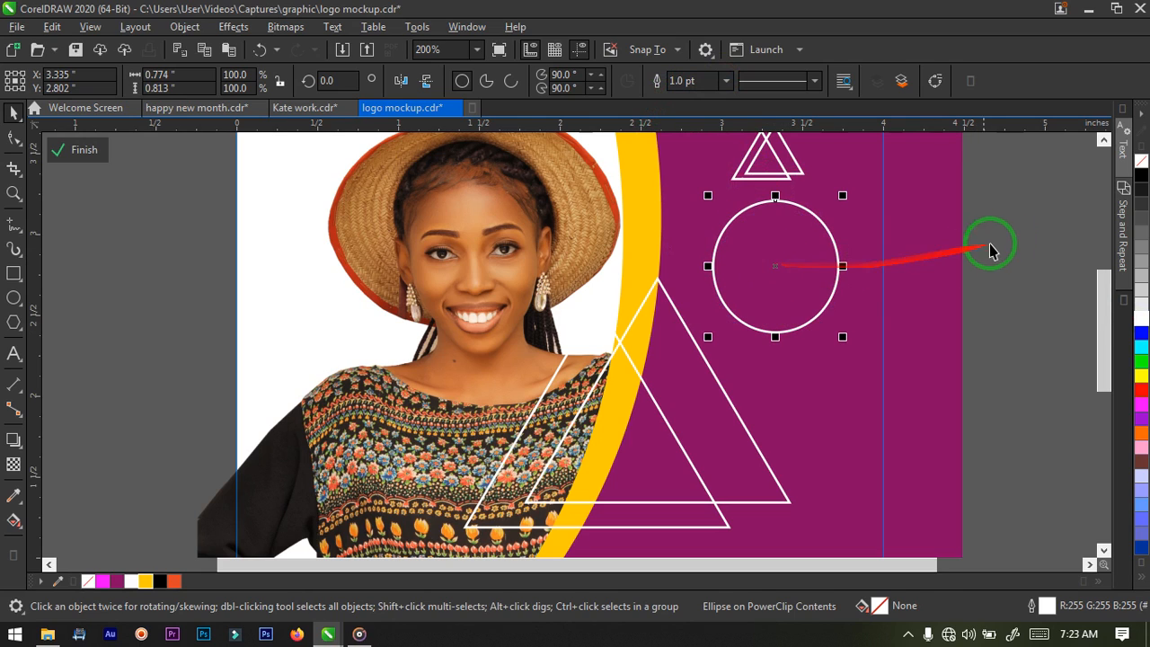
{"action": "left_click", "coordinate": [1016, 228]}
{"action": "left_click", "coordinate": [776, 281]}
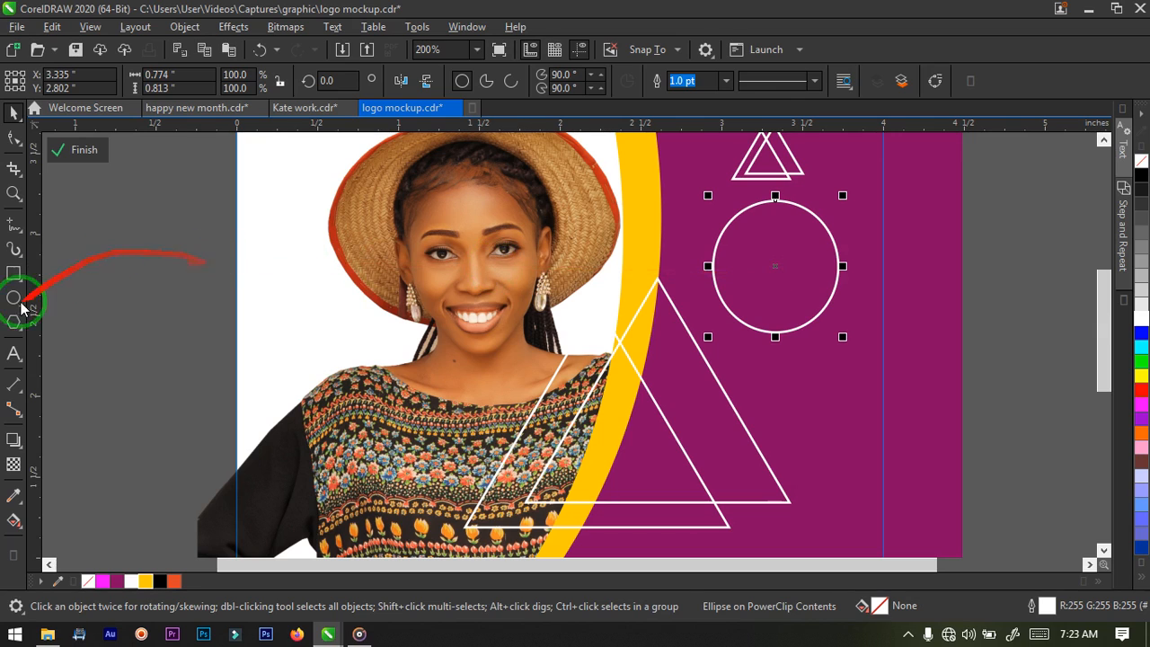
Step: Draw a thin horizontal rectangle about 1.17 by 0.03 inches and position it across the ellipse's upper part
{"action": "left_click", "coordinate": [14, 274]}
{"action": "left_click_drag", "start_coordinate": [688, 206], "coordinate": [878, 212]}
{"action": "scroll", "coordinate": [782, 213], "scroll_direction": "up", "scroll_amount": 2}
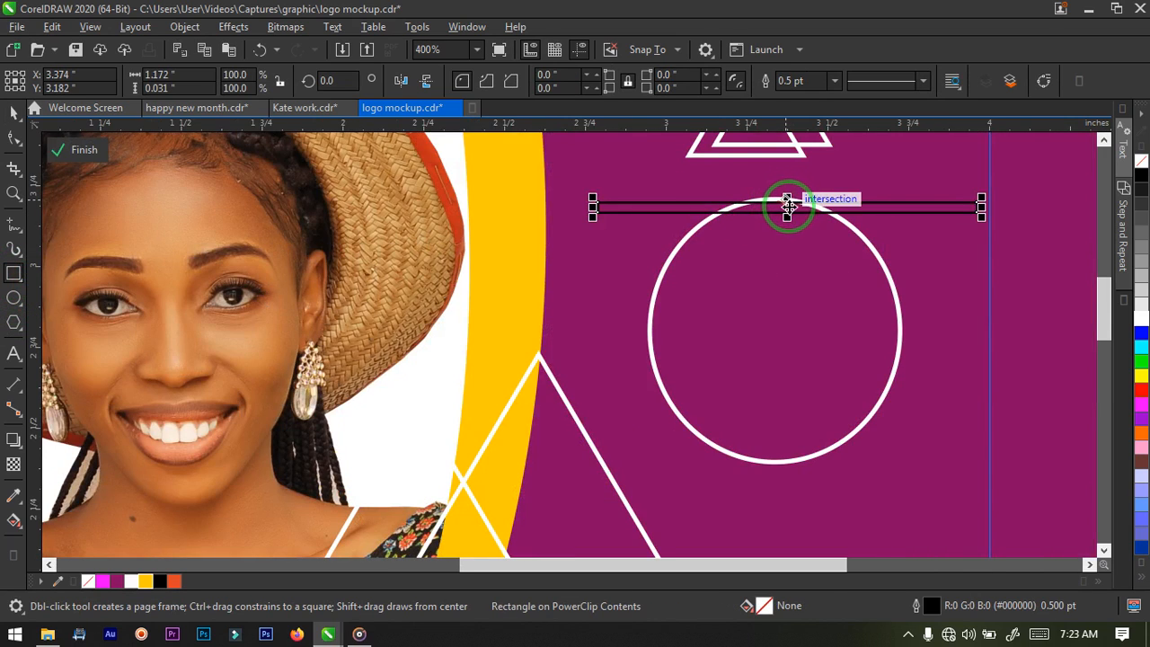
{"action": "left_click_drag", "start_coordinate": [787, 215], "coordinate": [780, 223]}
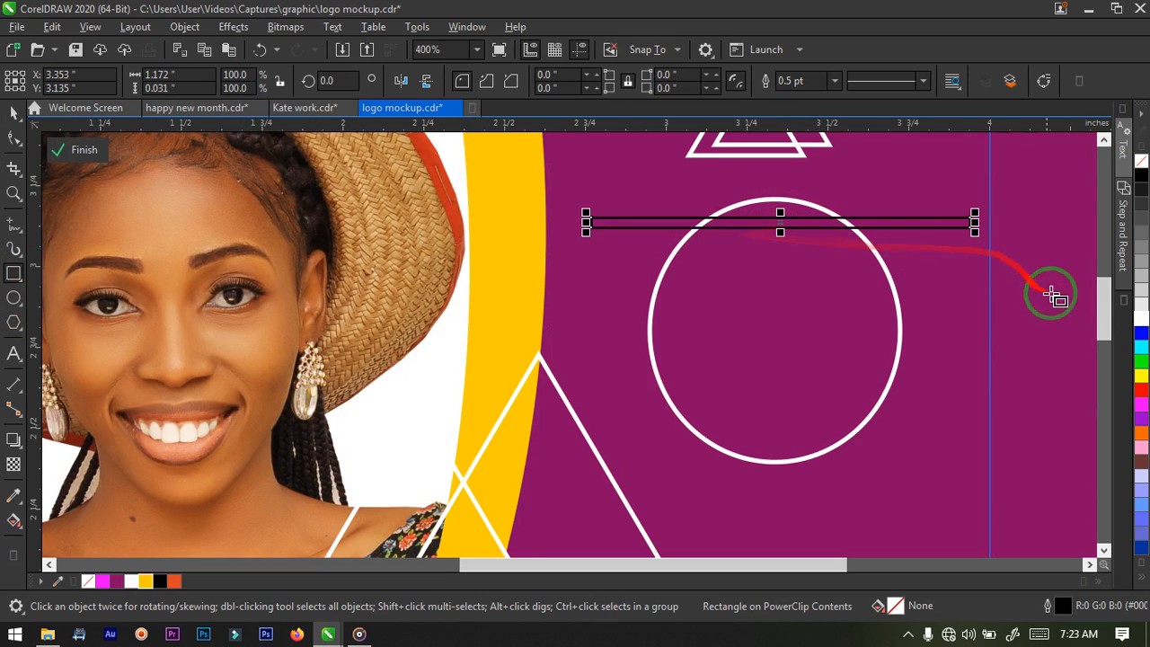
Step: Fill the thin rectangle with white and remove its outline
{"action": "left_click", "coordinate": [1141, 318]}
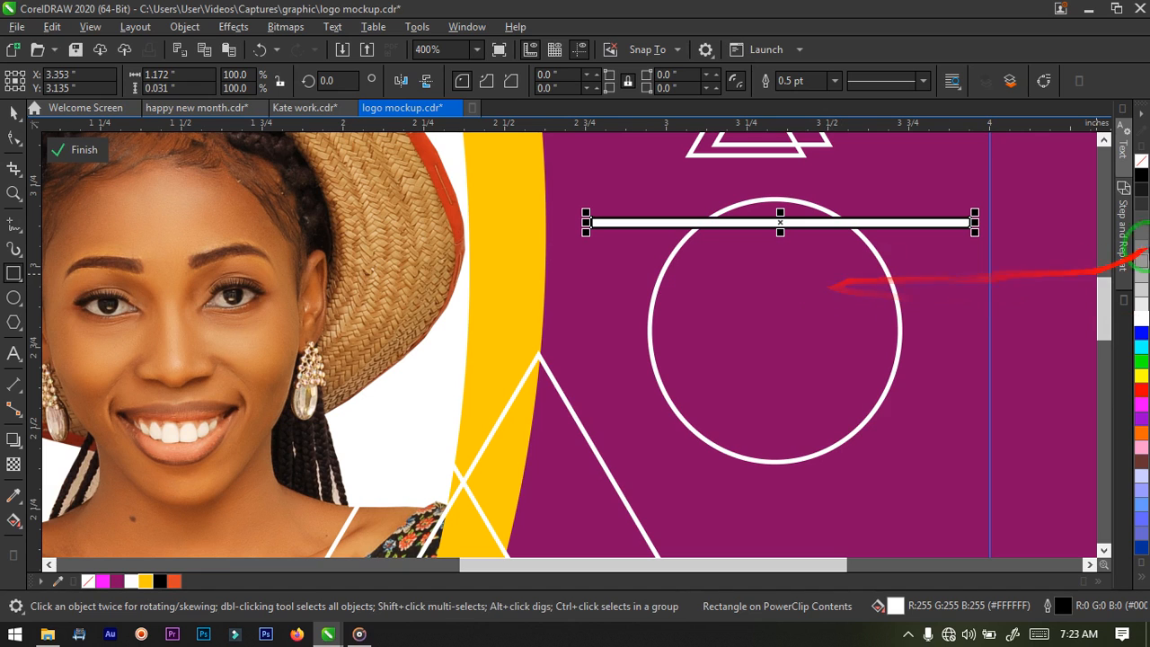
{"action": "right_click", "coordinate": [1141, 162]}
{"action": "scroll", "coordinate": [819, 267], "scroll_direction": "down", "scroll_amount": 1}
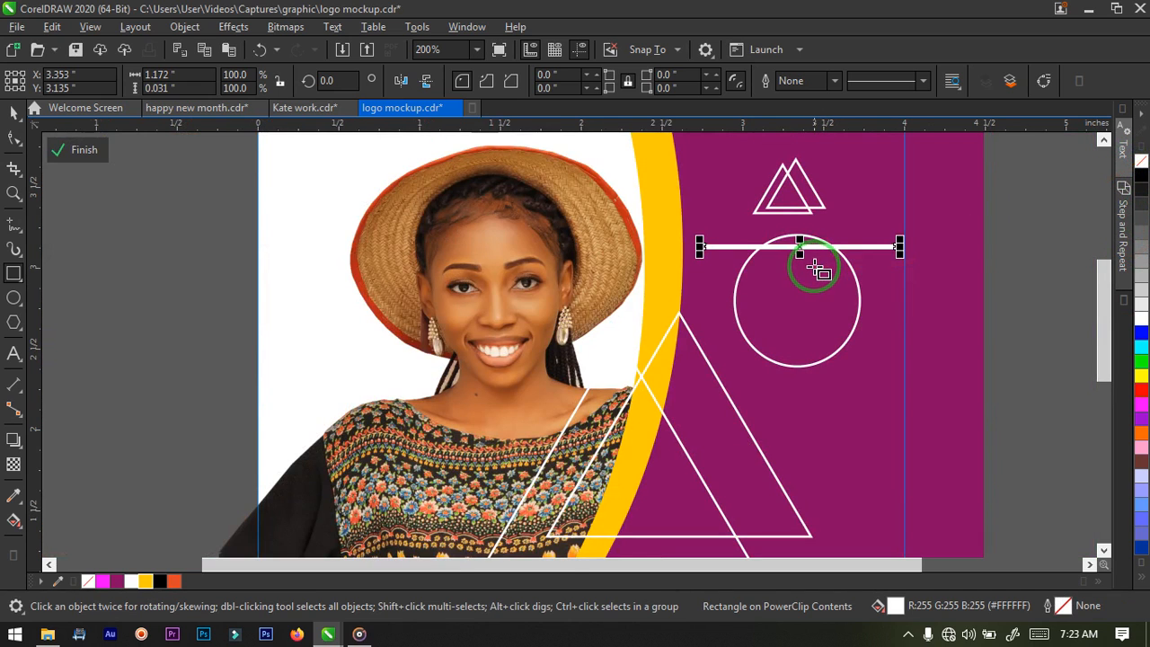
{"action": "scroll", "coordinate": [814, 261], "scroll_direction": "up", "scroll_amount": 2}
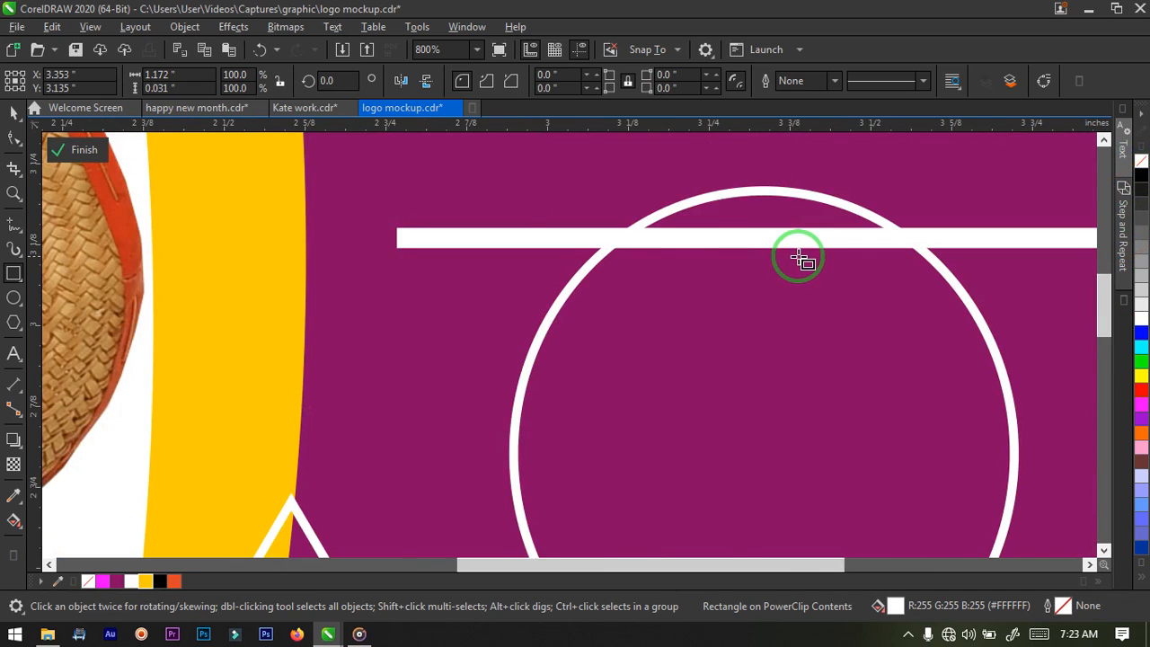
{"action": "scroll", "coordinate": [800, 268], "scroll_direction": "down", "scroll_amount": 2}
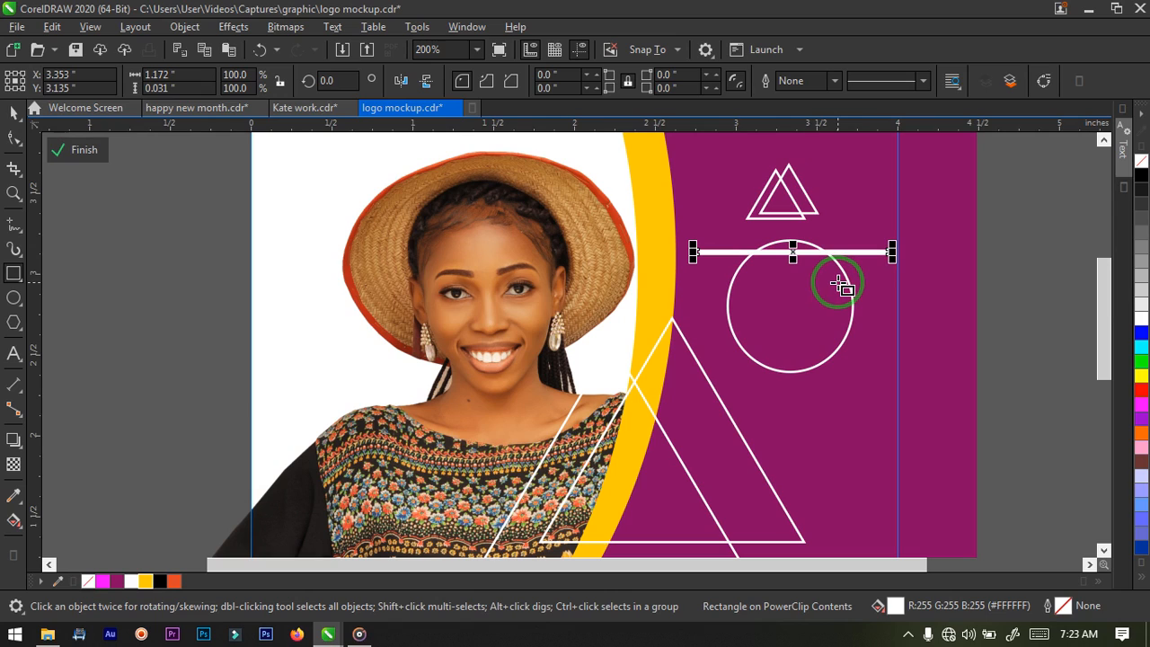
Step: Duplicate the white bar and place the copy just below the original with a narrow gap
{"action": "key", "text": "ctrl+d"}
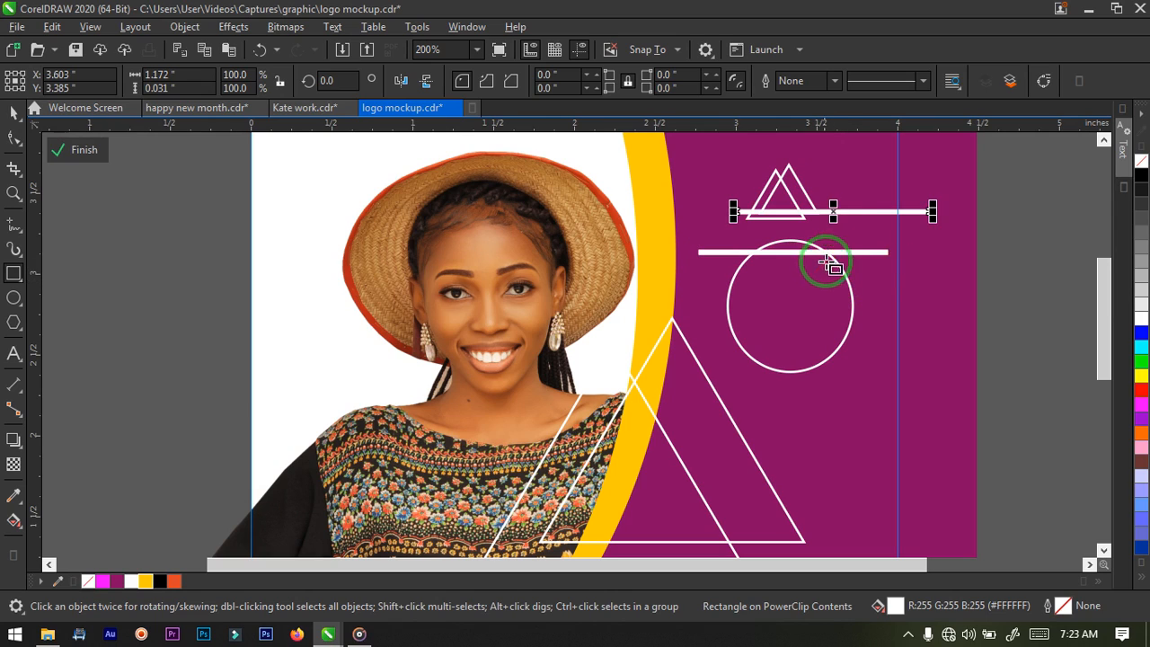
{"action": "left_click_drag", "start_coordinate": [834, 210], "coordinate": [800, 260]}
{"action": "scroll", "coordinate": [801, 260], "scroll_direction": "up", "scroll_amount": 2}
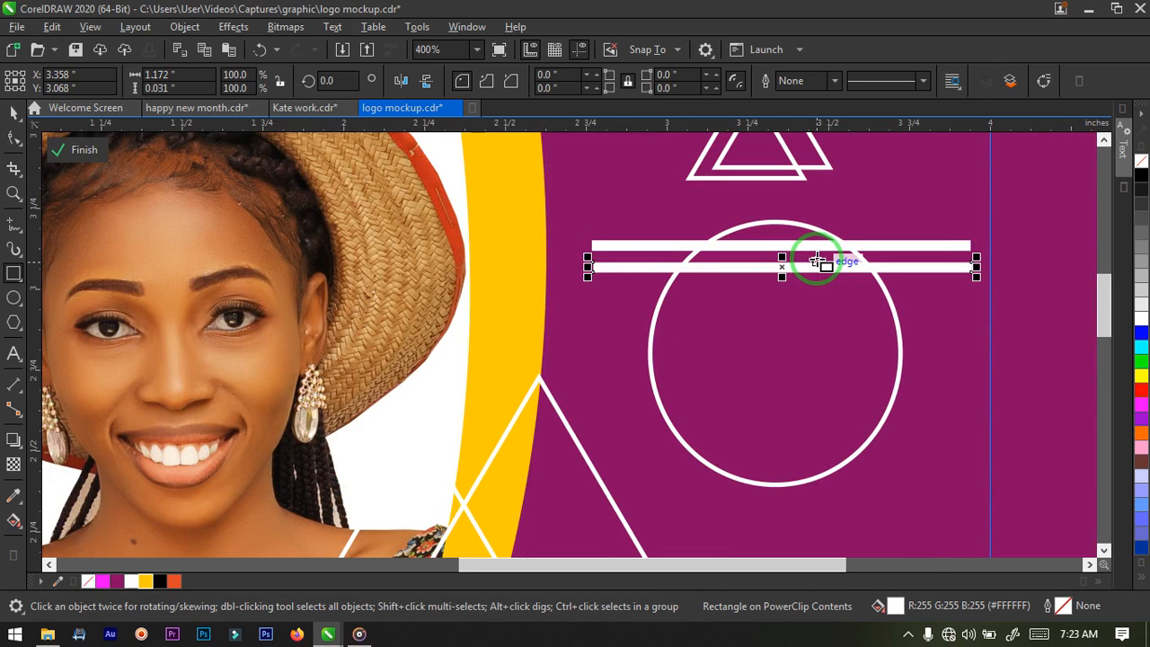
{"action": "left_click_drag", "start_coordinate": [817, 262], "coordinate": [817, 259]}
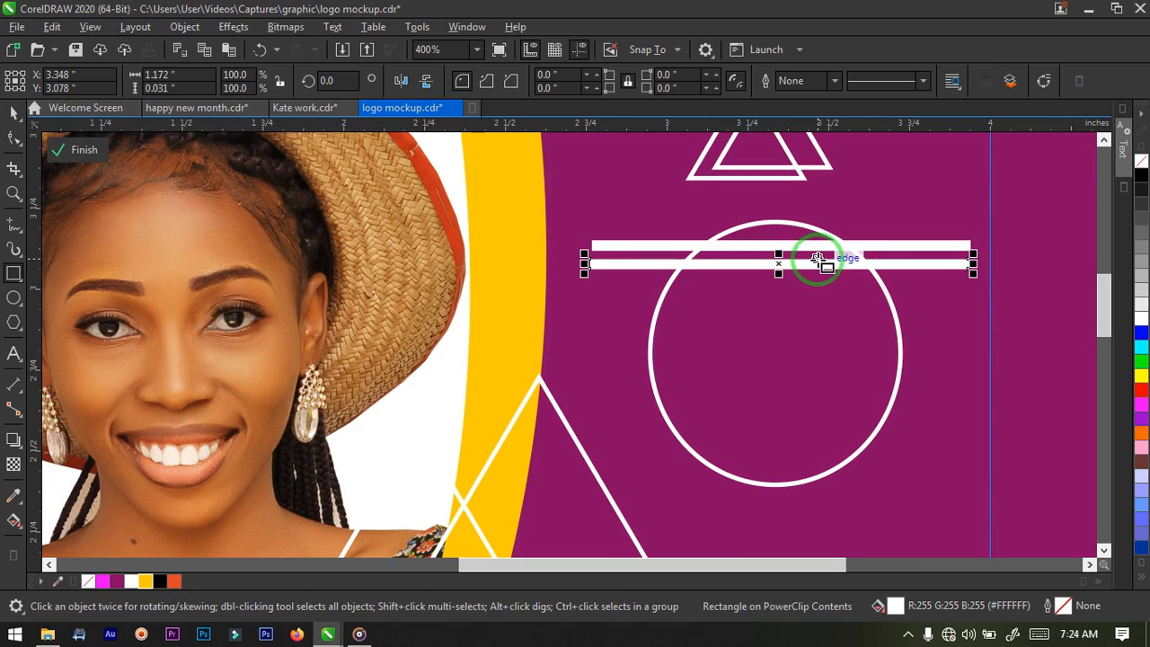
Step: Repeat the offset duplicate of the white bar eleven times until the evenly spaced bars run down across the whole circle
{"action": "key", "text": "ctrl+d"}
{"action": "key", "text": "ctrl+d"}
{"action": "key", "text": "ctrl+d"}
{"action": "key", "text": "ctrl+d"}
{"action": "key", "text": "ctrl+d"}
{"action": "key", "text": "ctrl+d"}
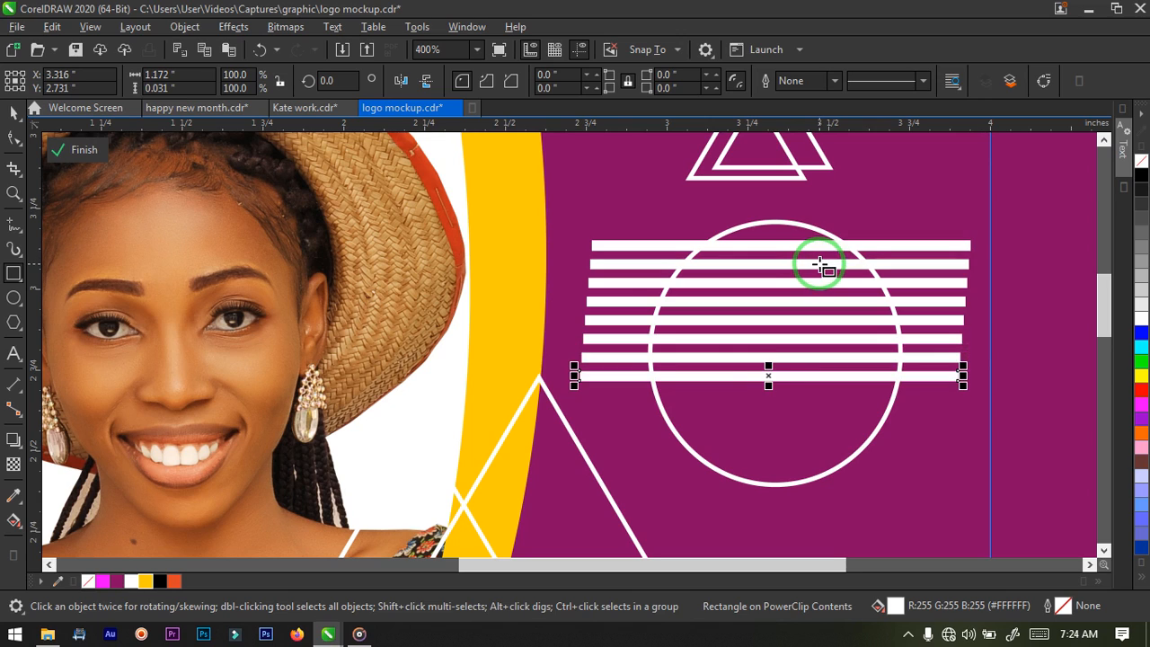
{"action": "key", "text": "ctrl+d"}
{"action": "key", "text": "ctrl+d"}
{"action": "key", "text": "ctrl+d"}
{"action": "key", "text": "ctrl+d"}
{"action": "key", "text": "ctrl+d"}
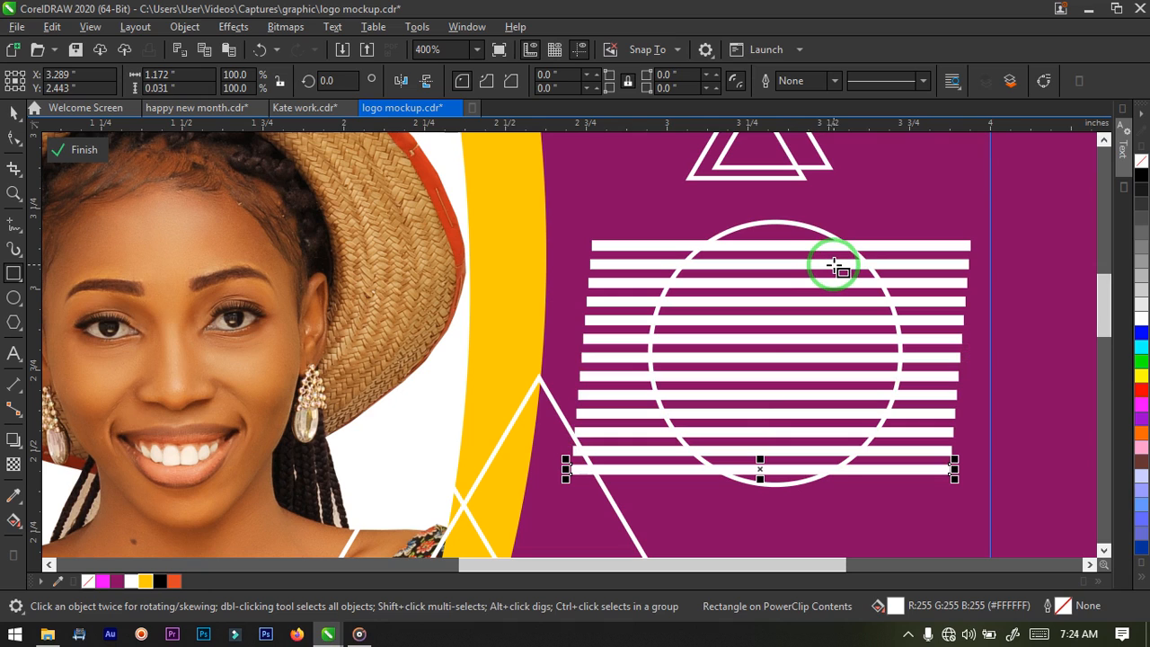
{"action": "key", "text": "Escape"}
Step: Select the circle together with all the white bars and cut the bars out of it with Back Minus Front
{"action": "scroll", "coordinate": [764, 303], "scroll_direction": "down", "scroll_amount": 2}
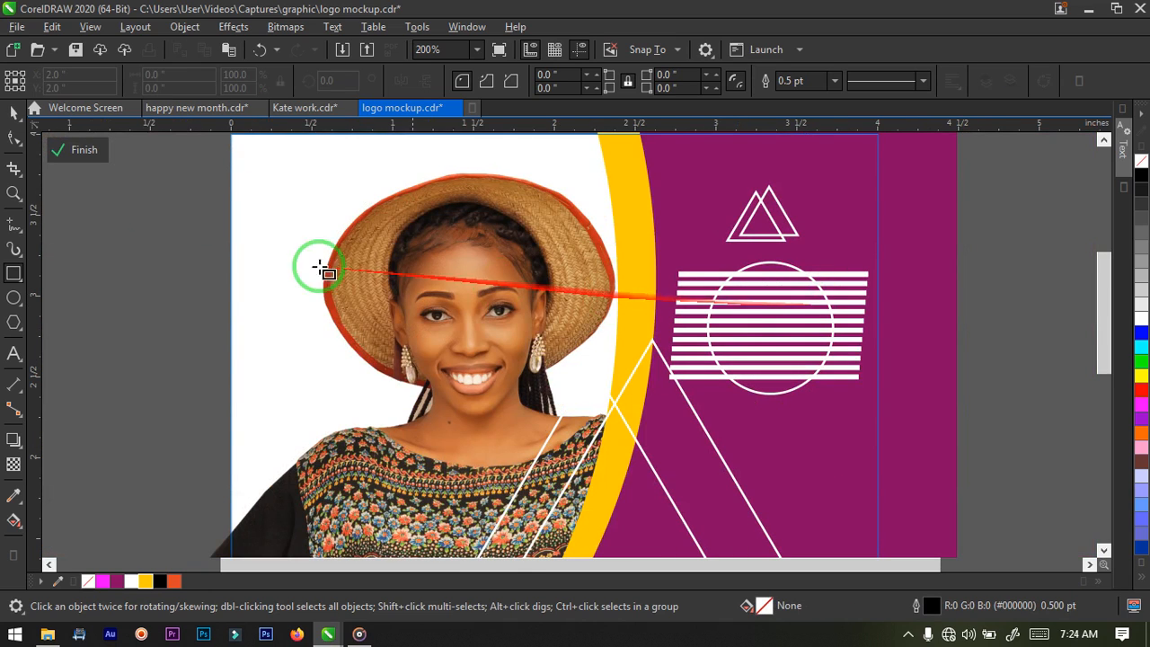
{"action": "left_click", "coordinate": [11, 111]}
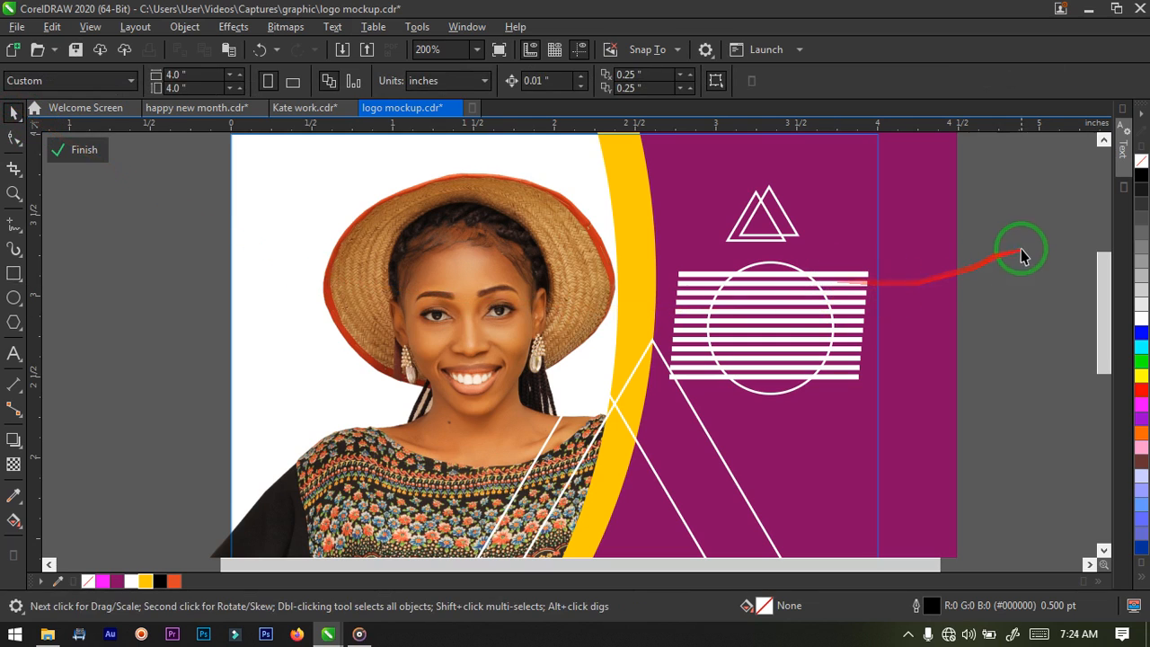
{"action": "left_click_drag", "start_coordinate": [1009, 258], "coordinate": [605, 405]}
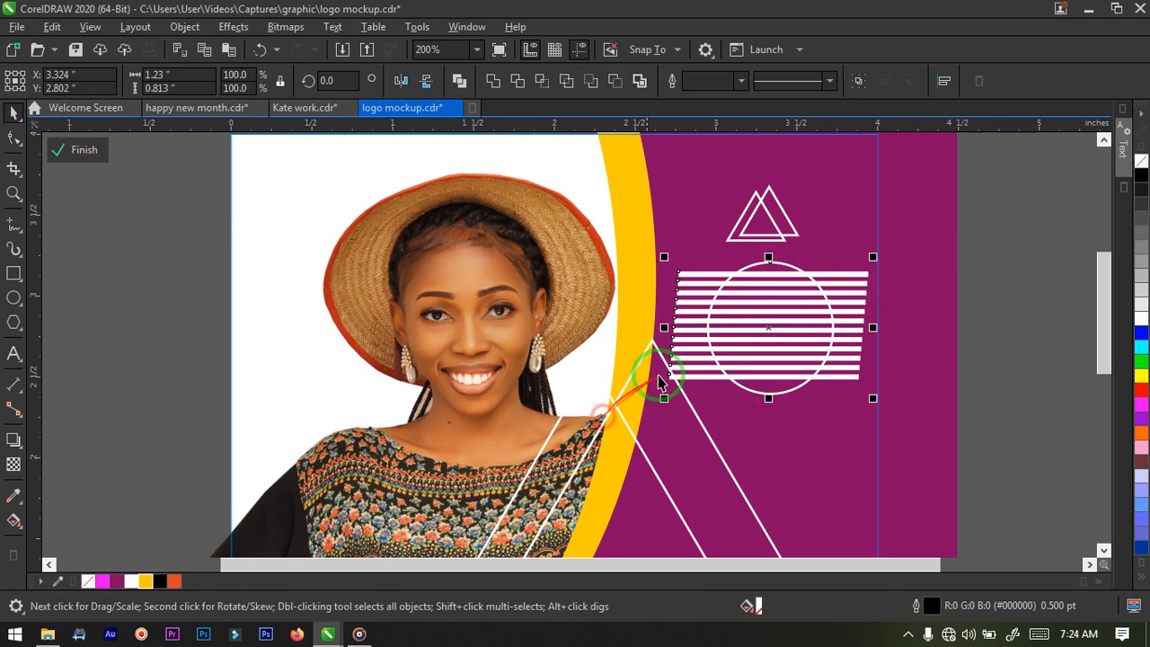
{"action": "left_click", "coordinate": [594, 81]}
{"action": "key", "text": "ctrl+z"}
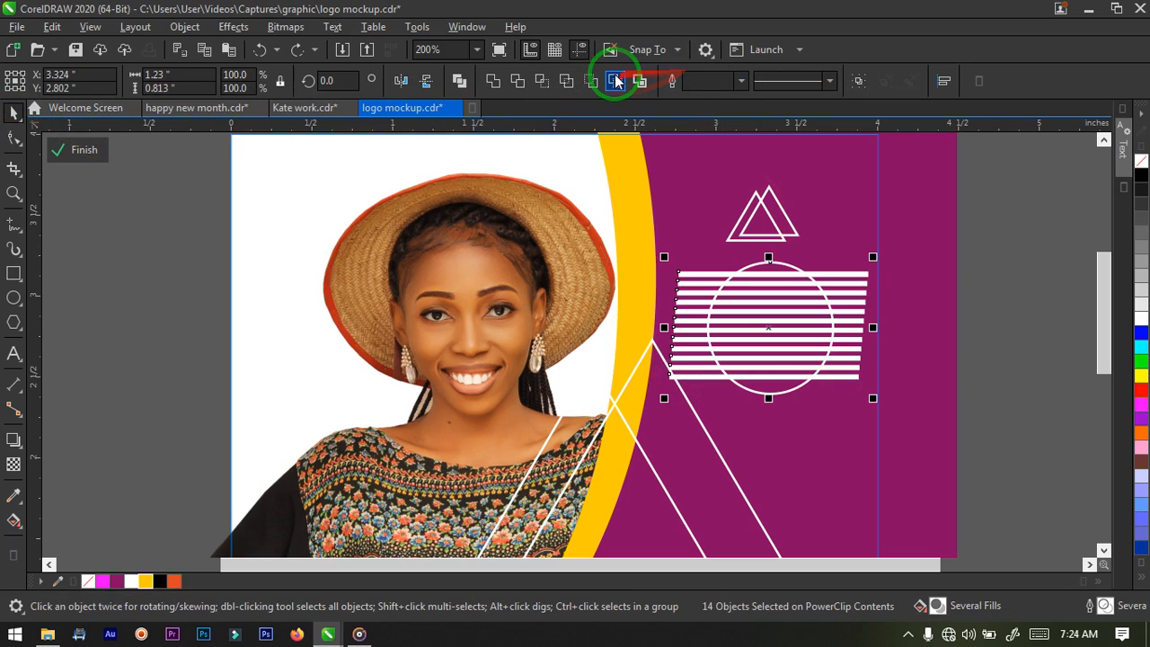
{"action": "left_click", "coordinate": [618, 83]}
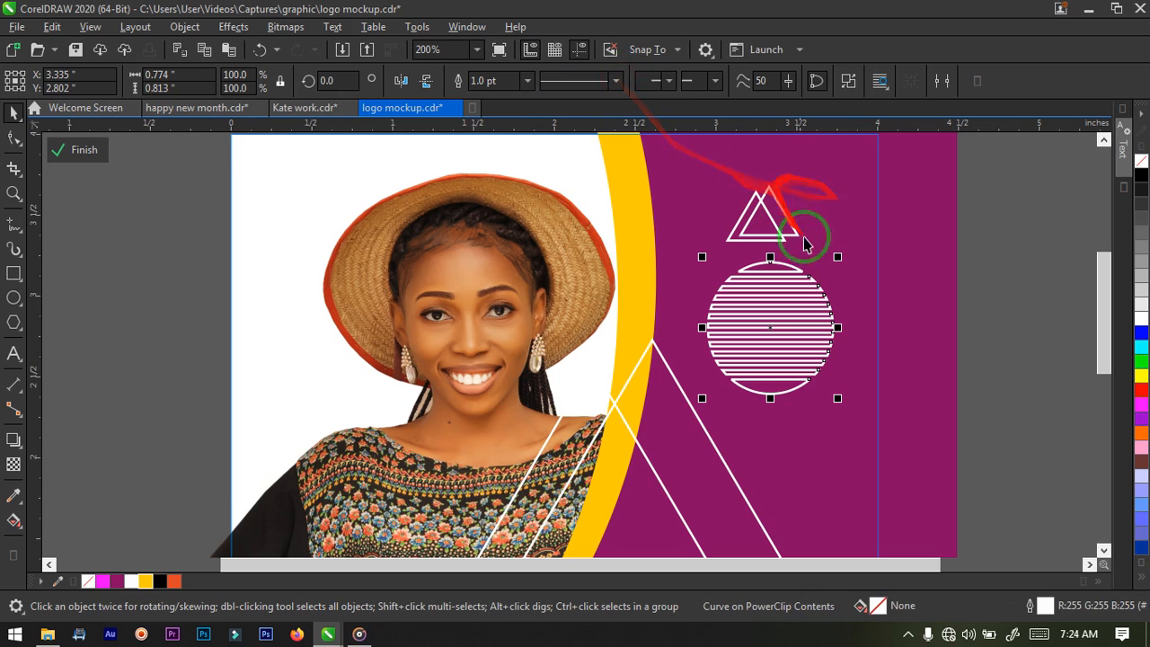
Step: Remove the outline of the striped circle and fill it with white
{"action": "right_click", "coordinate": [91, 584]}
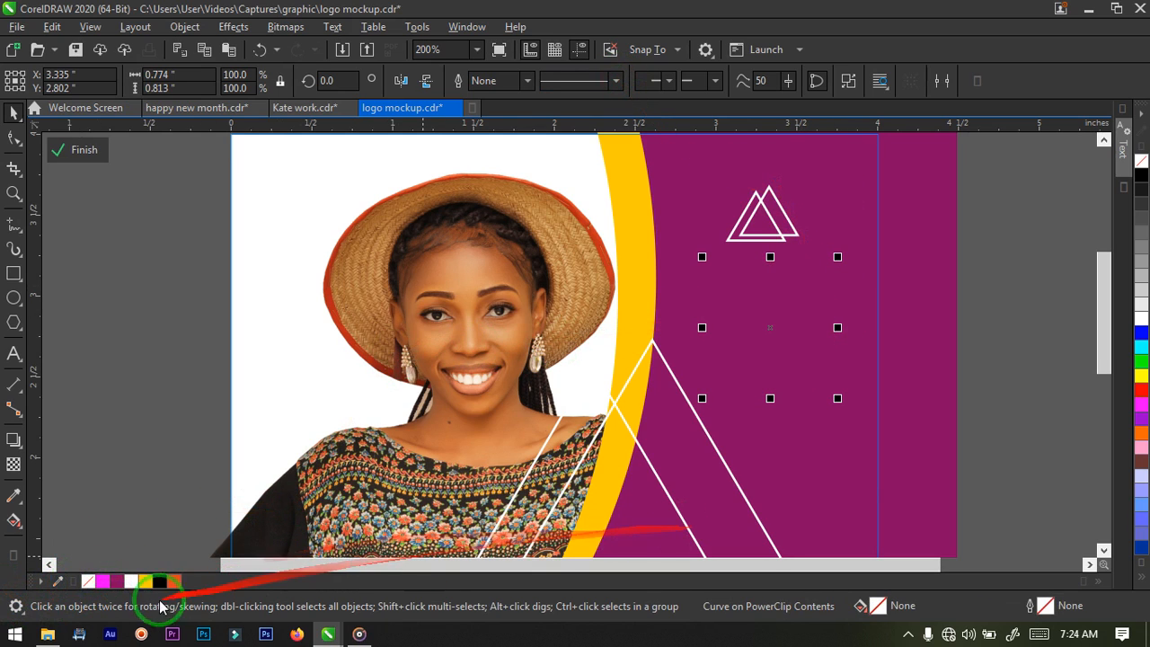
{"action": "left_click", "coordinate": [133, 583]}
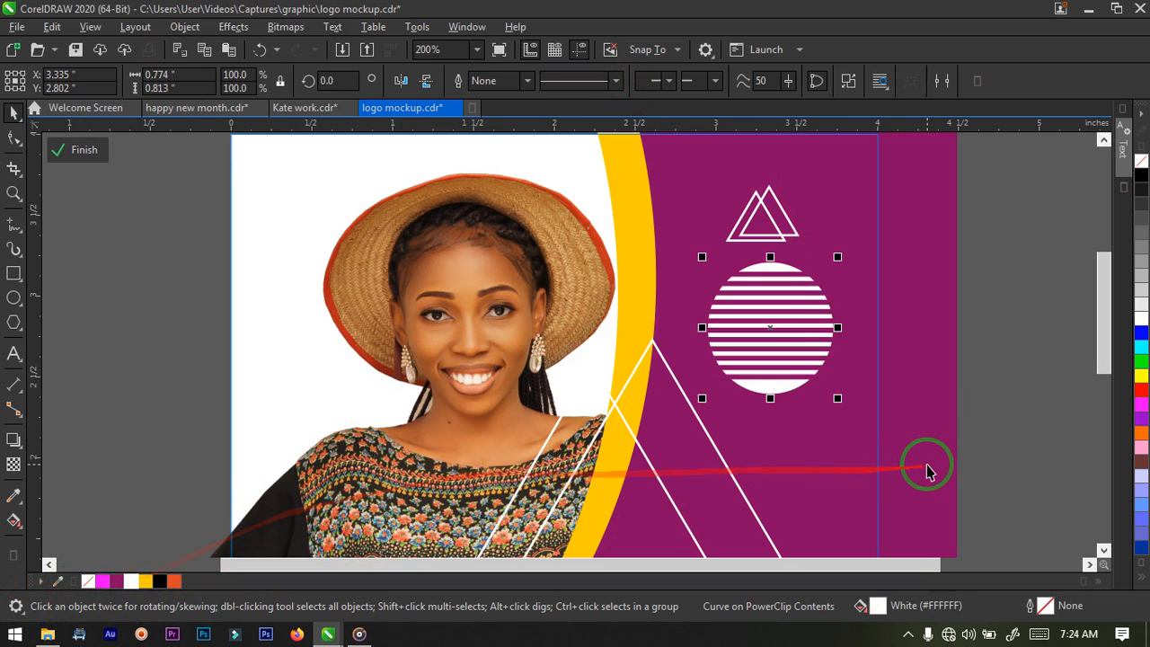
{"action": "left_click", "coordinate": [925, 352]}
Step: Finish the PowerClip edit to check the clipped flyer, and reopen its contents for editing
{"action": "scroll", "coordinate": [632, 340], "scroll_direction": "down", "scroll_amount": 3}
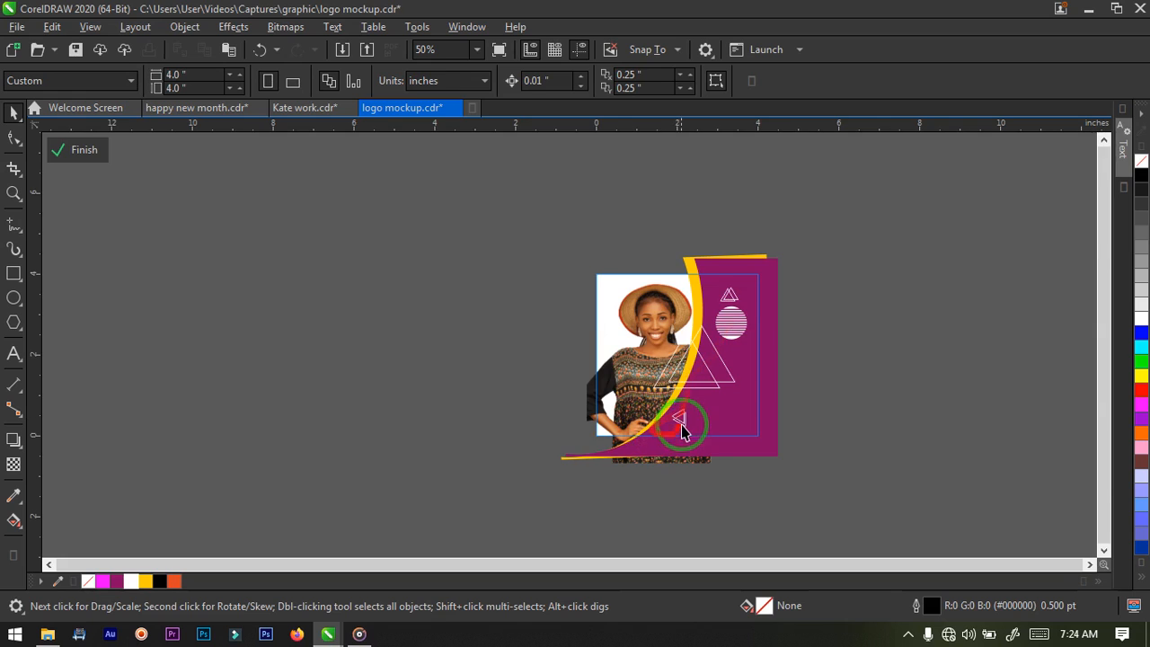
{"action": "scroll", "coordinate": [683, 421], "scroll_direction": "up", "scroll_amount": 2}
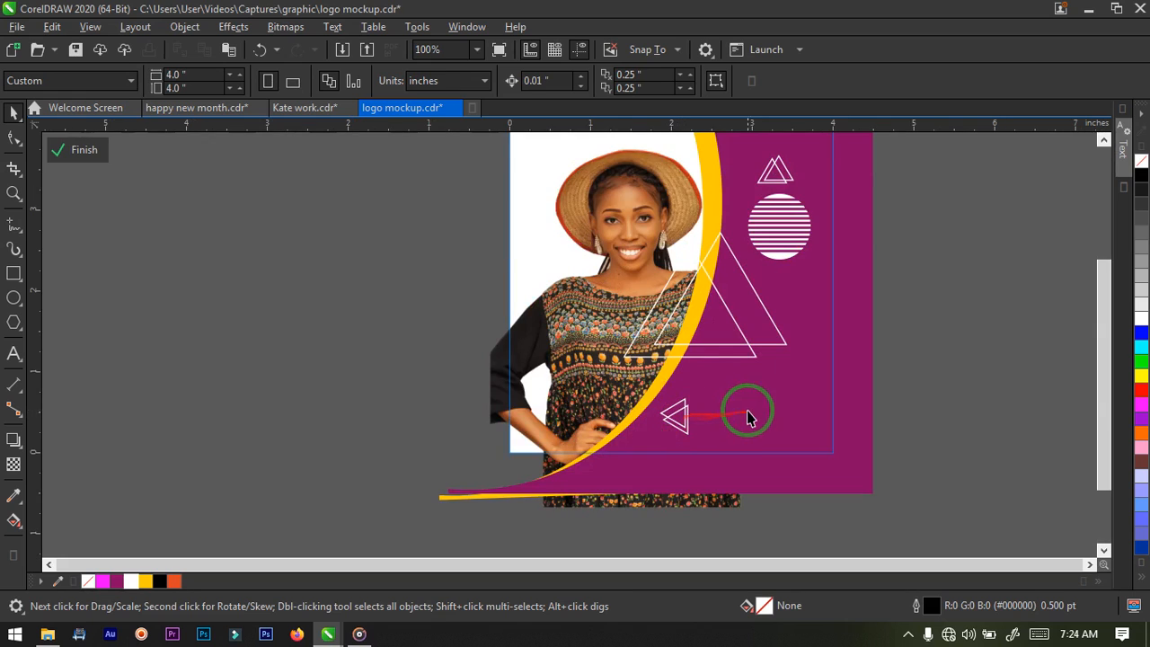
{"action": "right_click", "coordinate": [712, 380]}
{"action": "left_click", "coordinate": [794, 163]}
{"action": "left_click", "coordinate": [321, 308]}
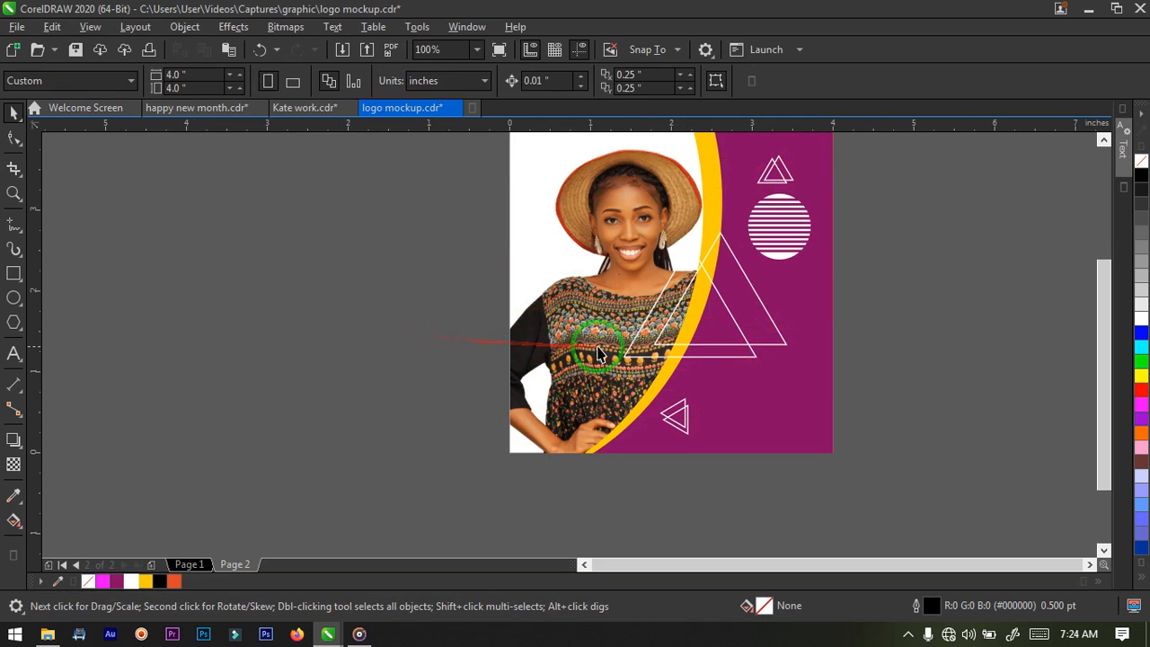
{"action": "scroll", "coordinate": [600, 353], "scroll_direction": "down", "scroll_amount": 1}
{"action": "right_click", "coordinate": [609, 306]}
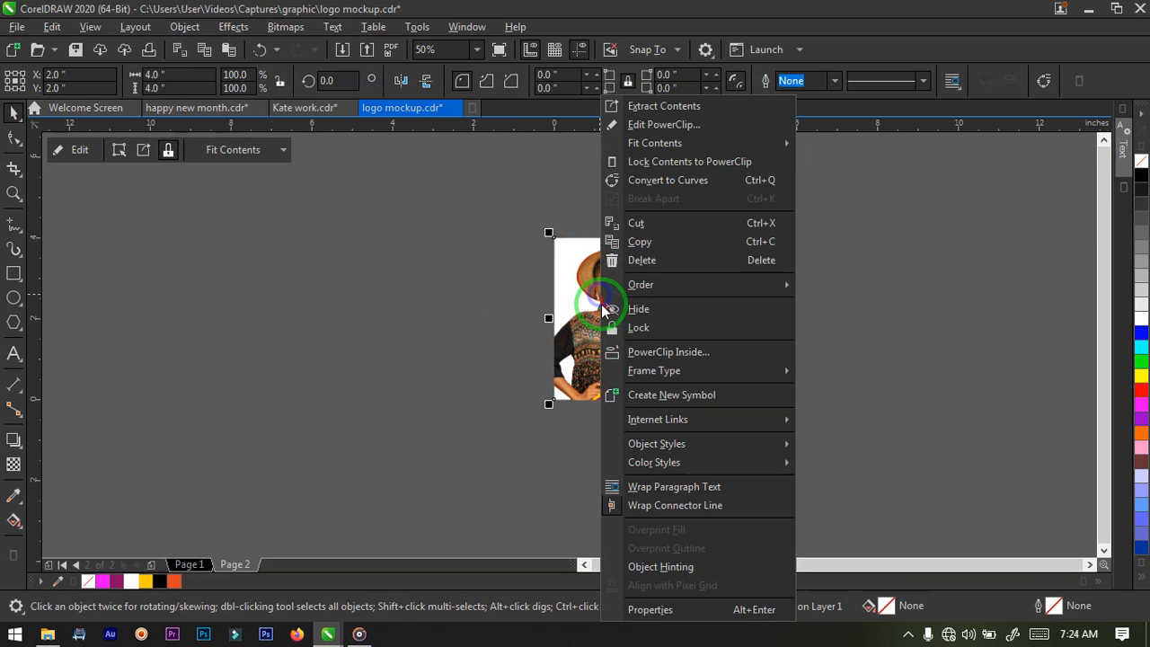
{"action": "left_click", "coordinate": [662, 125]}
{"action": "scroll", "coordinate": [593, 257], "scroll_direction": "up", "scroll_amount": 1}
{"action": "scroll", "coordinate": [589, 248], "scroll_direction": "up", "scroll_amount": 1}
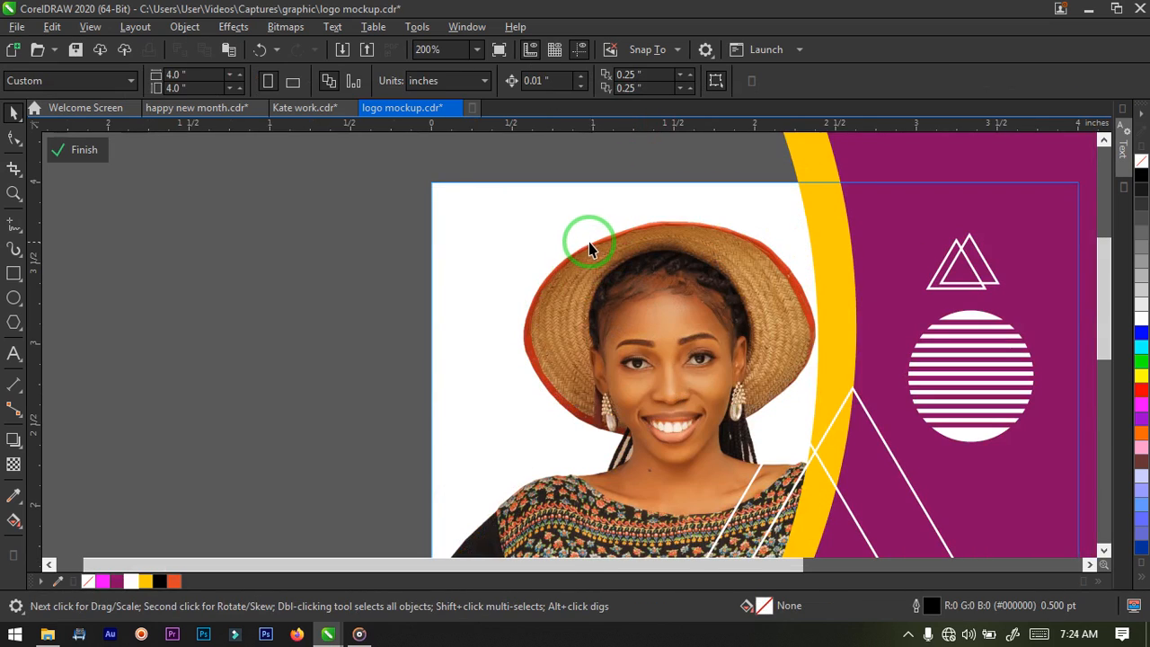
Step: Draw an ellipse about 0.75 by 0.72 inches over the frame's upper-left corner, filled with the flyer's purple and without outline
{"action": "left_click", "coordinate": [14, 298]}
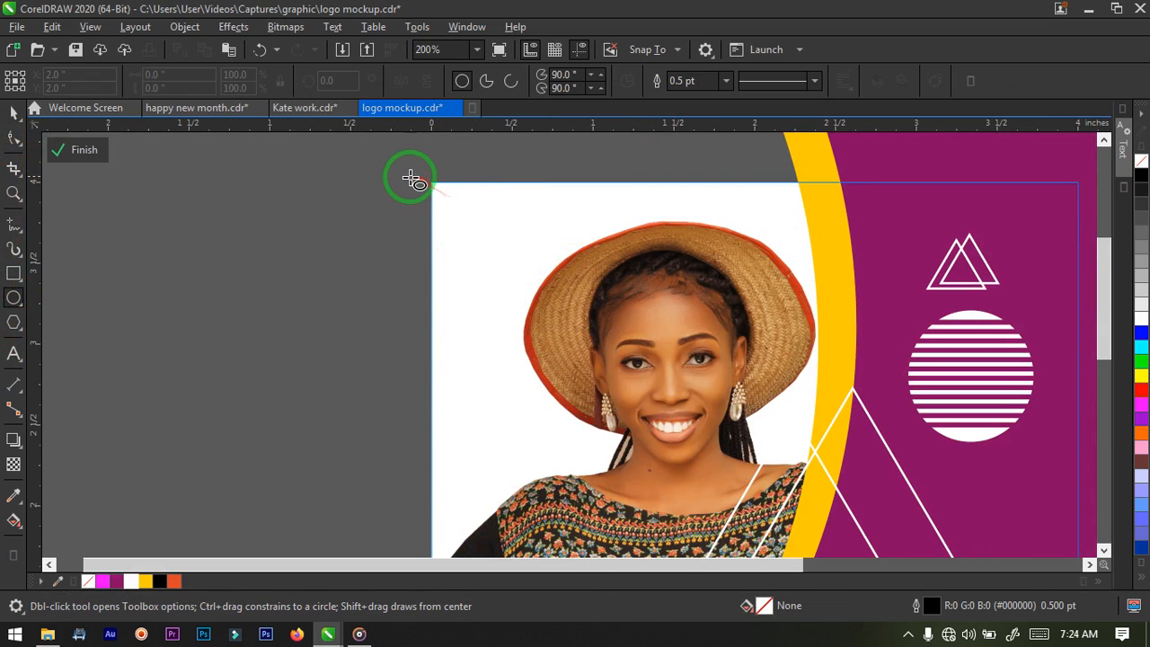
{"action": "left_click_drag", "start_coordinate": [411, 179], "coordinate": [475, 235]}
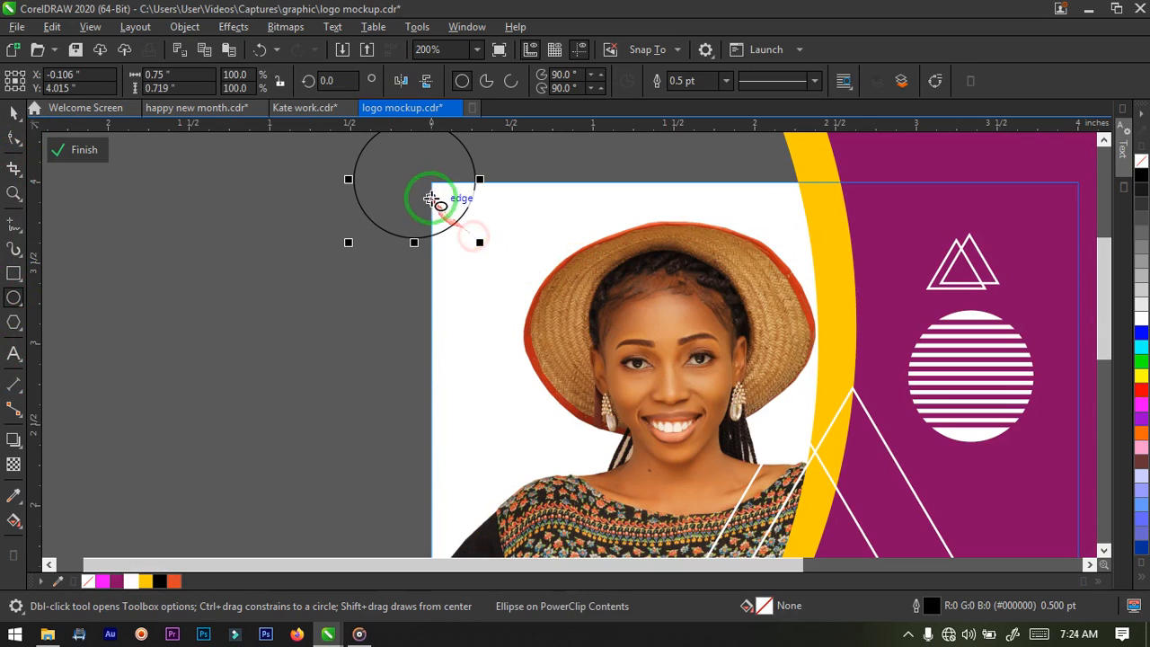
{"action": "left_click_drag", "start_coordinate": [418, 182], "coordinate": [450, 205]}
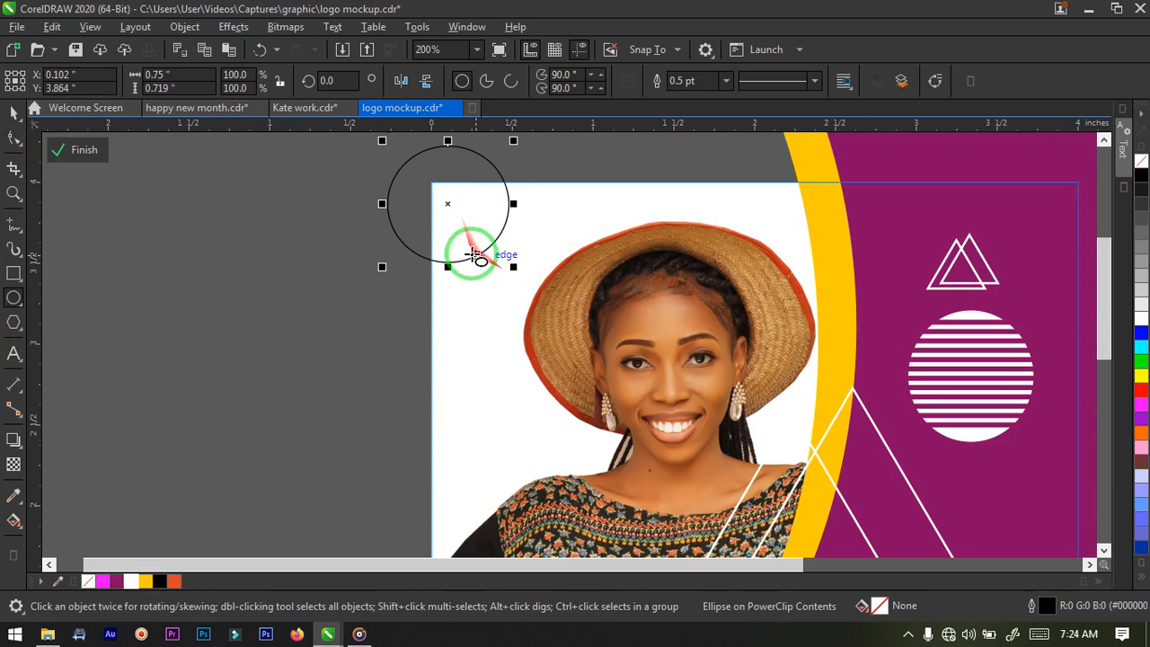
{"action": "right_click", "coordinate": [89, 582]}
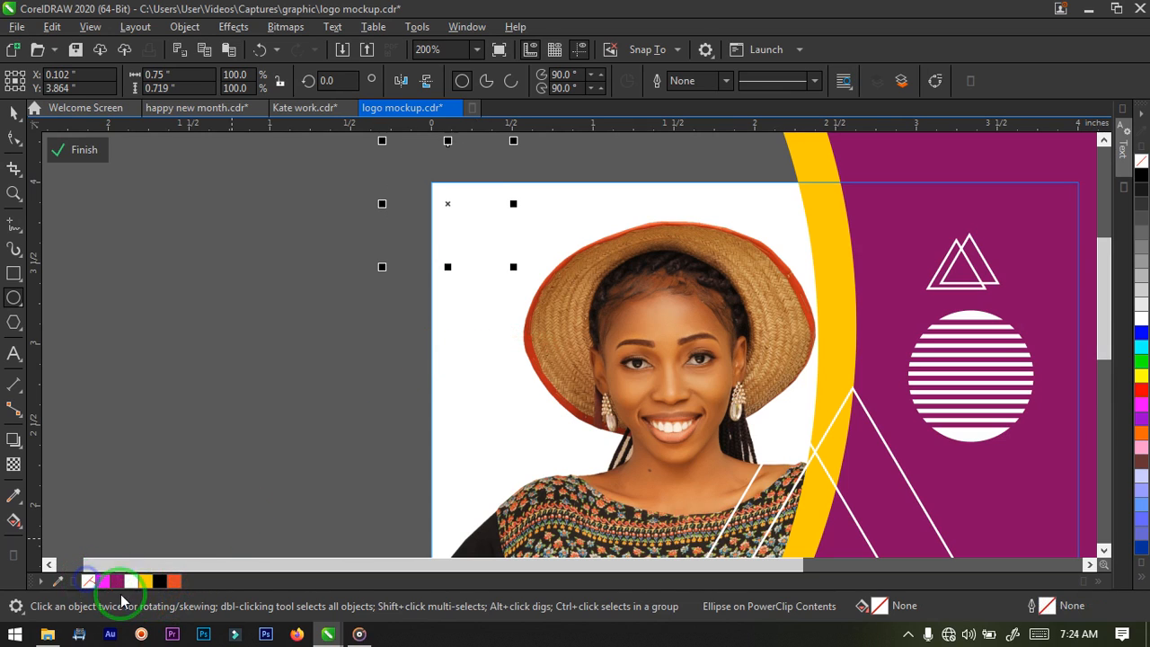
{"action": "left_click", "coordinate": [117, 582]}
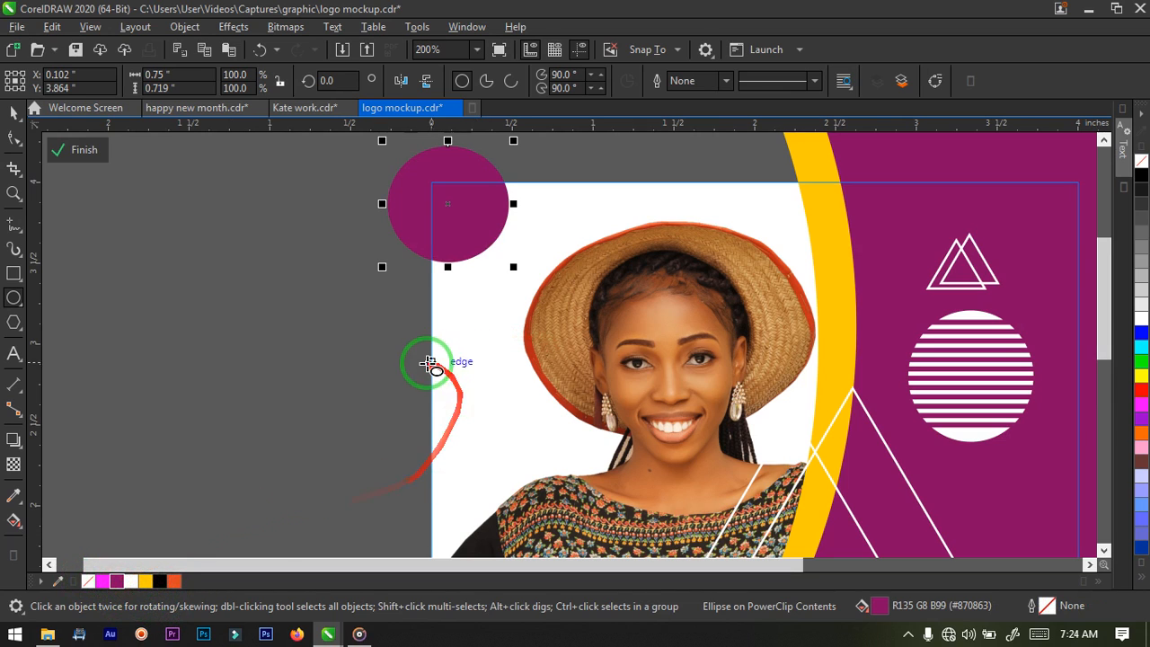
Step: Duplicate the purple circle slightly up and to the right, and give the copy a uniform transparency of 57
{"action": "mouse_move", "coordinate": [489, 184]}
{"action": "left_mouse_down"}
{"action": "mouse_move", "coordinate": [488, 167]}
{"action": "mouse_move", "coordinate": [513, 200]}
{"action": "mouse_move", "coordinate": [365, 198]}
{"action": "mouse_move", "coordinate": [402, 202]}
{"action": "left_mouse_up"}
{"action": "key", "text": "space"}
{"action": "left_click", "coordinate": [506, 168]}
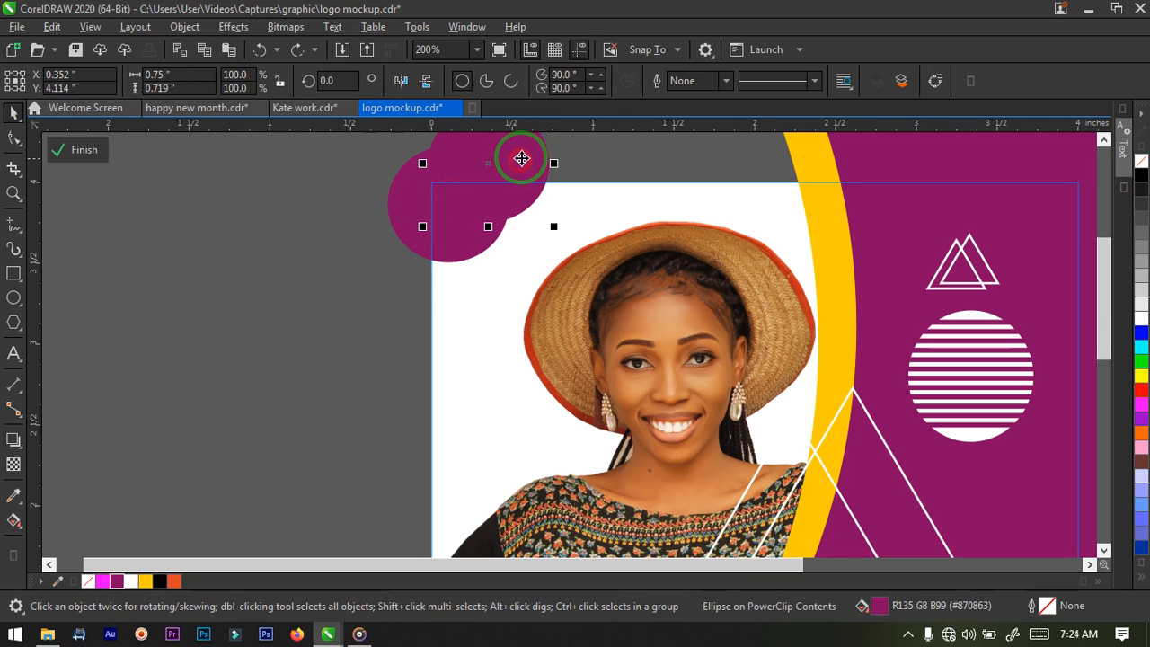
{"action": "left_click_drag", "start_coordinate": [521, 156], "coordinate": [526, 172]}
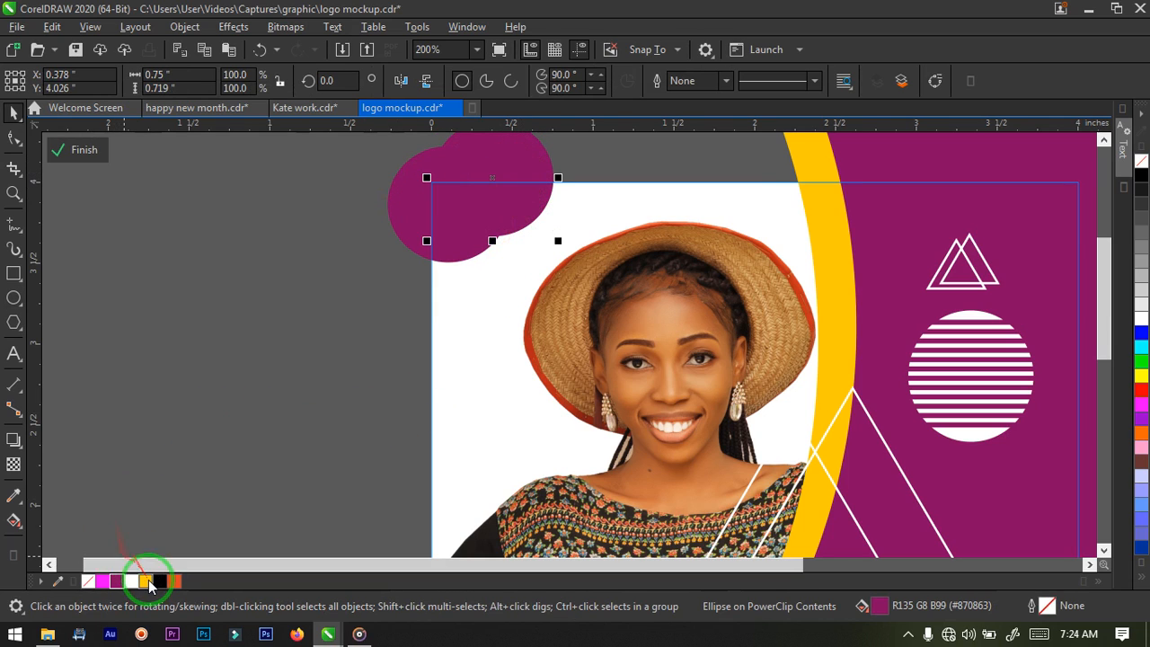
{"action": "left_click", "coordinate": [12, 466]}
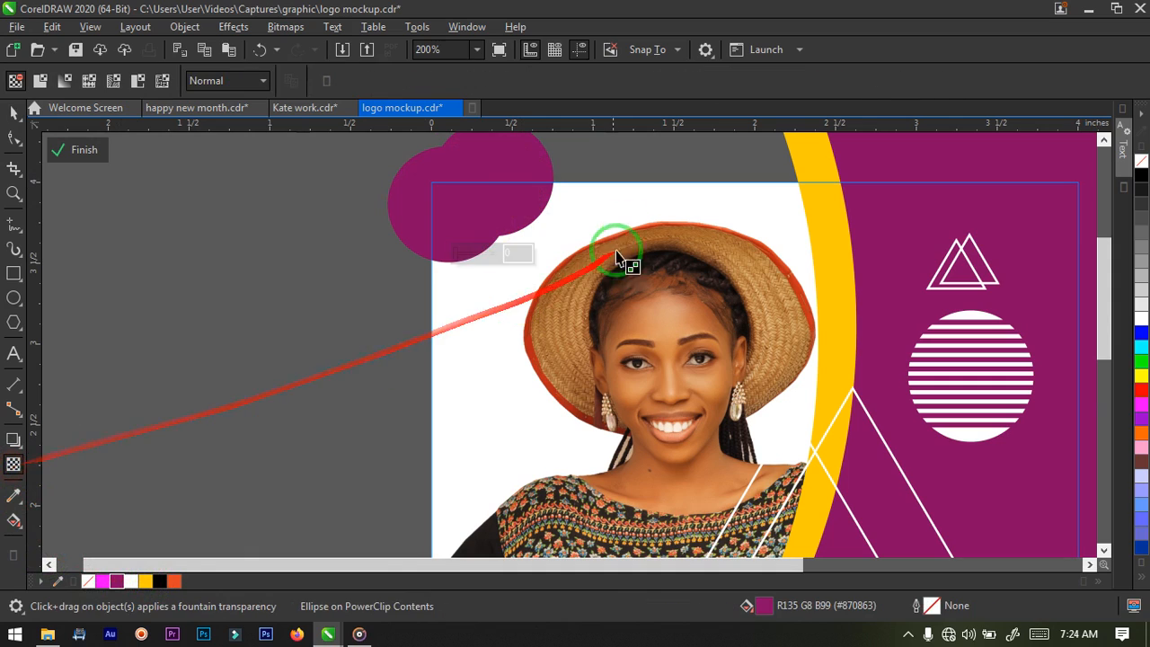
{"action": "left_click_drag", "start_coordinate": [617, 249], "coordinate": [477, 259]}
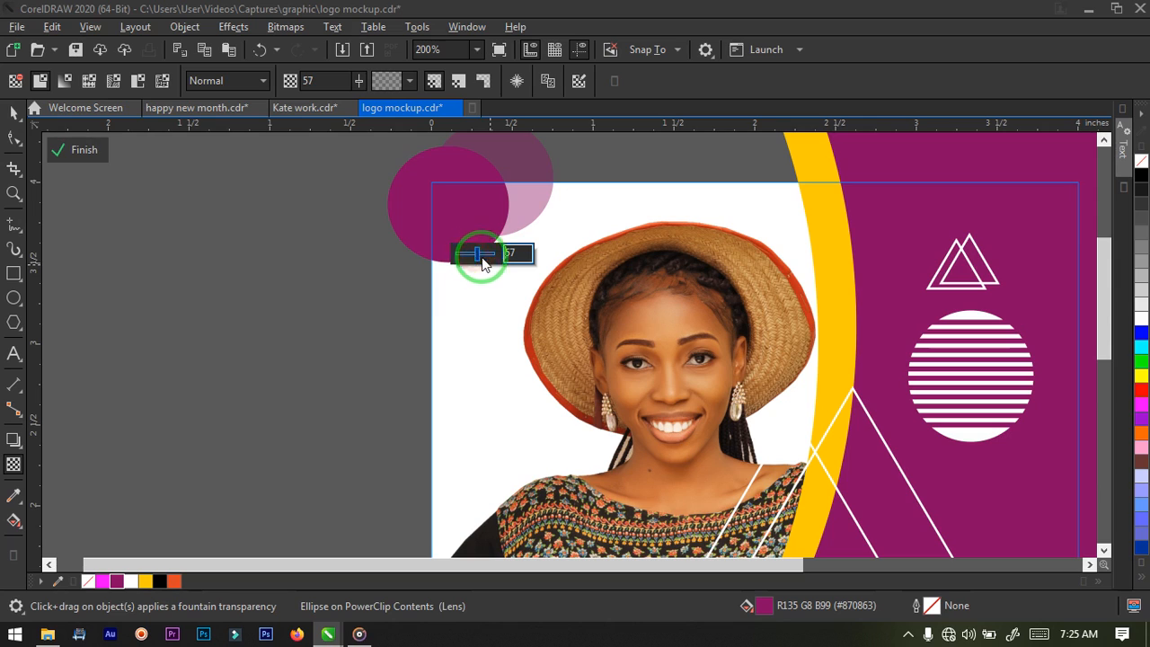
Step: Duplicate the transparent circle to just below the solid purple one and fill the copy with deep yellow
{"action": "left_click", "coordinate": [13, 113]}
{"action": "left_click_drag", "start_coordinate": [516, 186], "coordinate": [498, 286]}
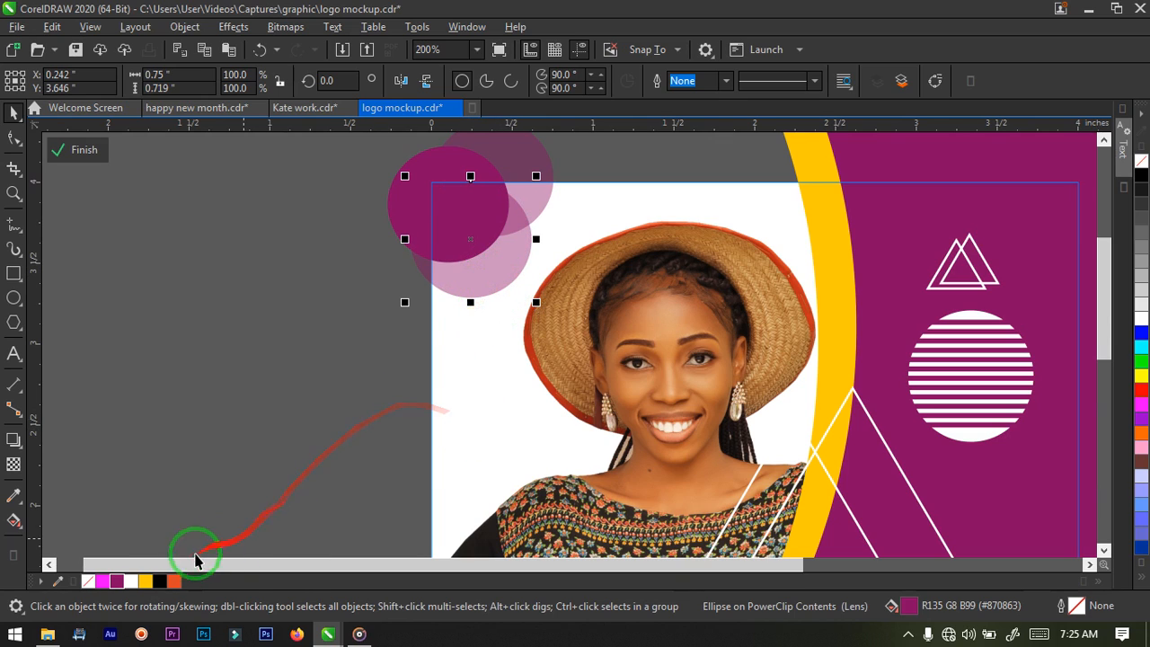
{"action": "left_click", "coordinate": [146, 582]}
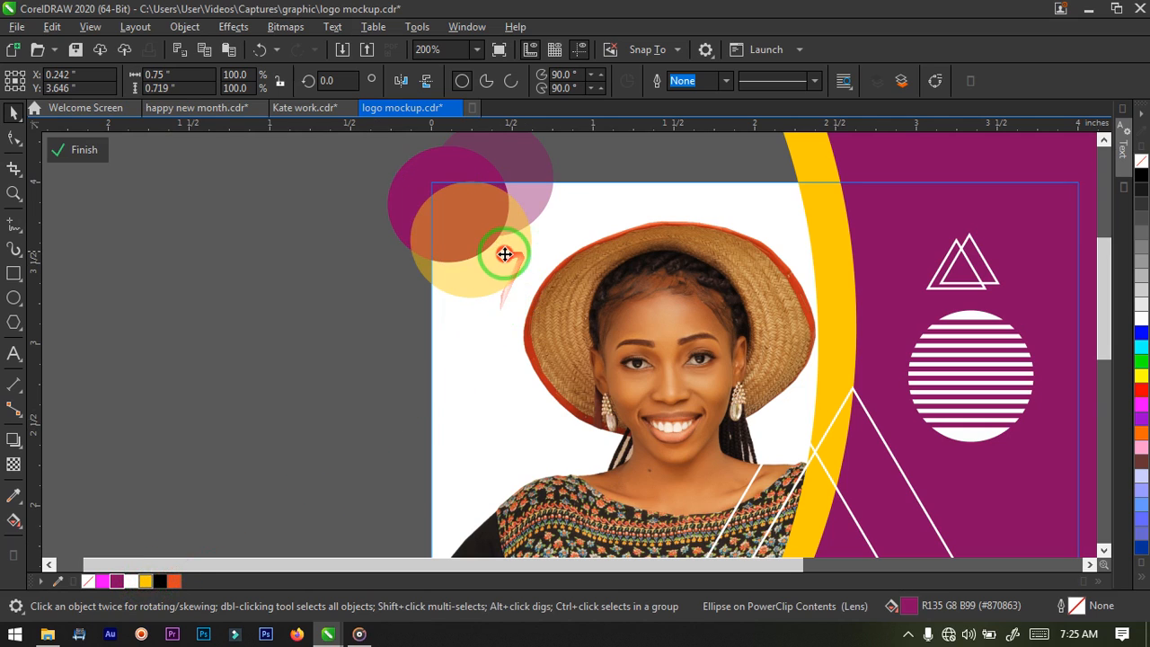
Step: Move the transparent yellow circle back in the stacking order so it sits behind the solid purple circle
{"action": "left_click", "coordinate": [470, 239]}
{"action": "left_click_drag", "start_coordinate": [461, 246], "coordinate": [536, 324]}
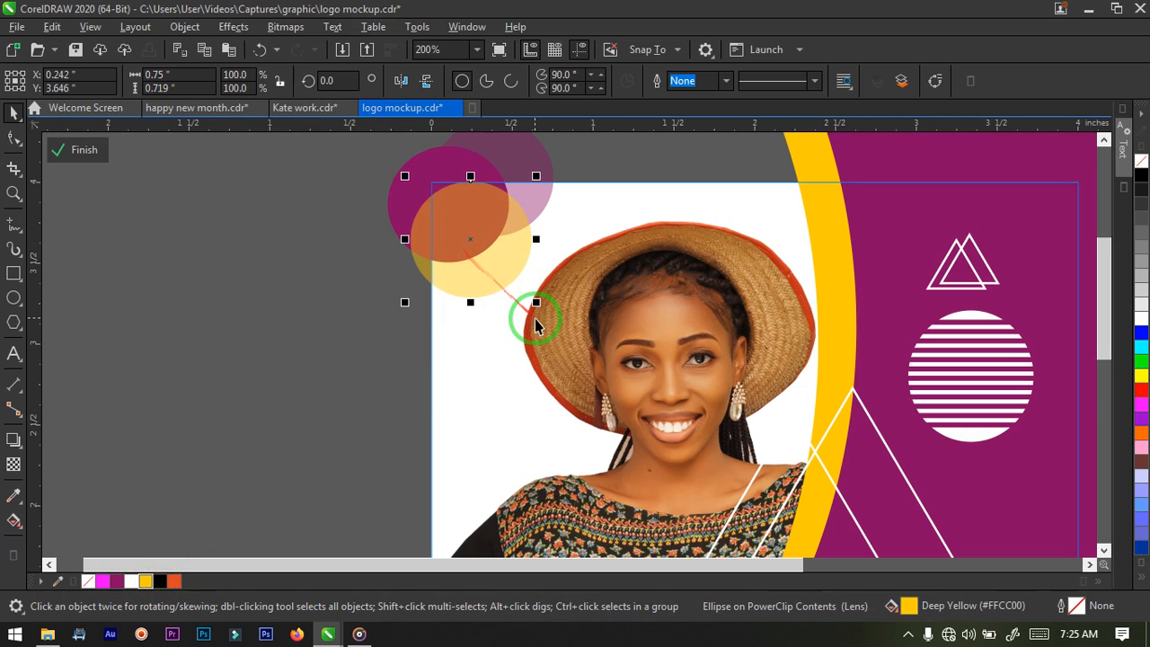
{"action": "key", "text": "ctrl+Page_Down"}
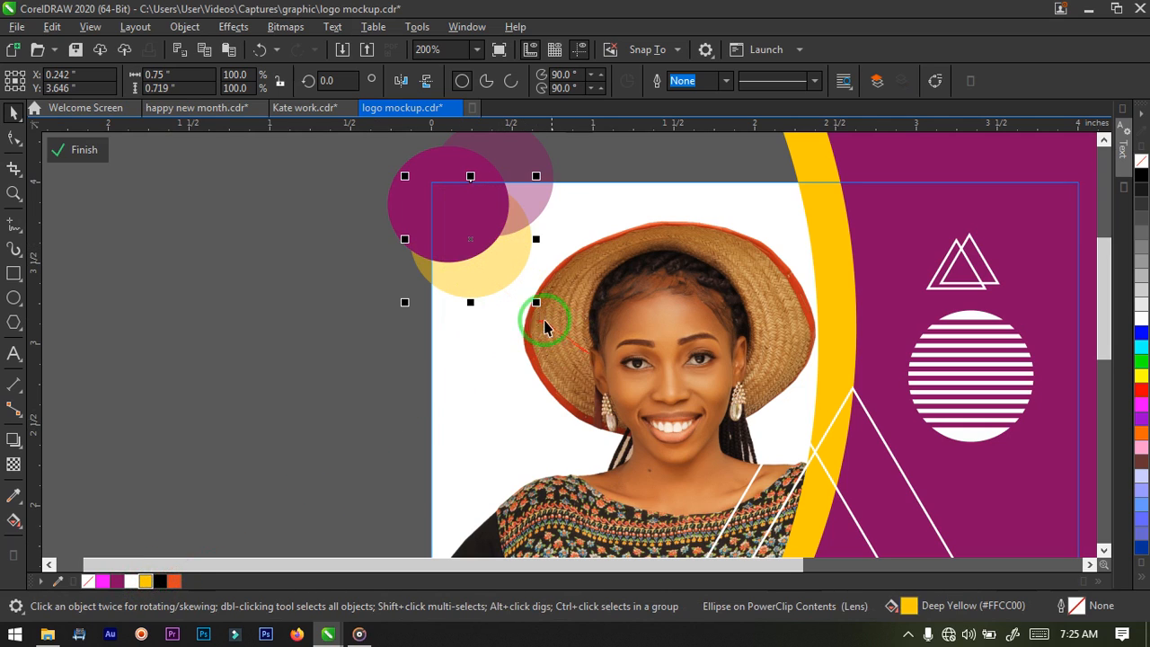
{"action": "left_click", "coordinate": [402, 197]}
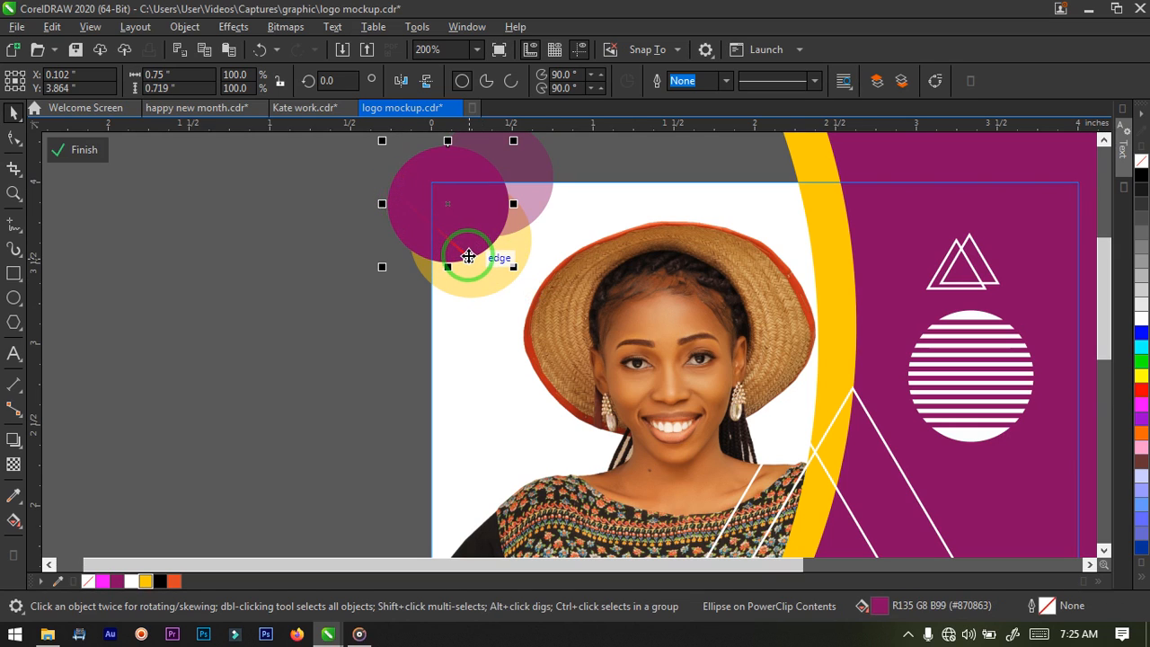
{"action": "left_click", "coordinate": [364, 289]}
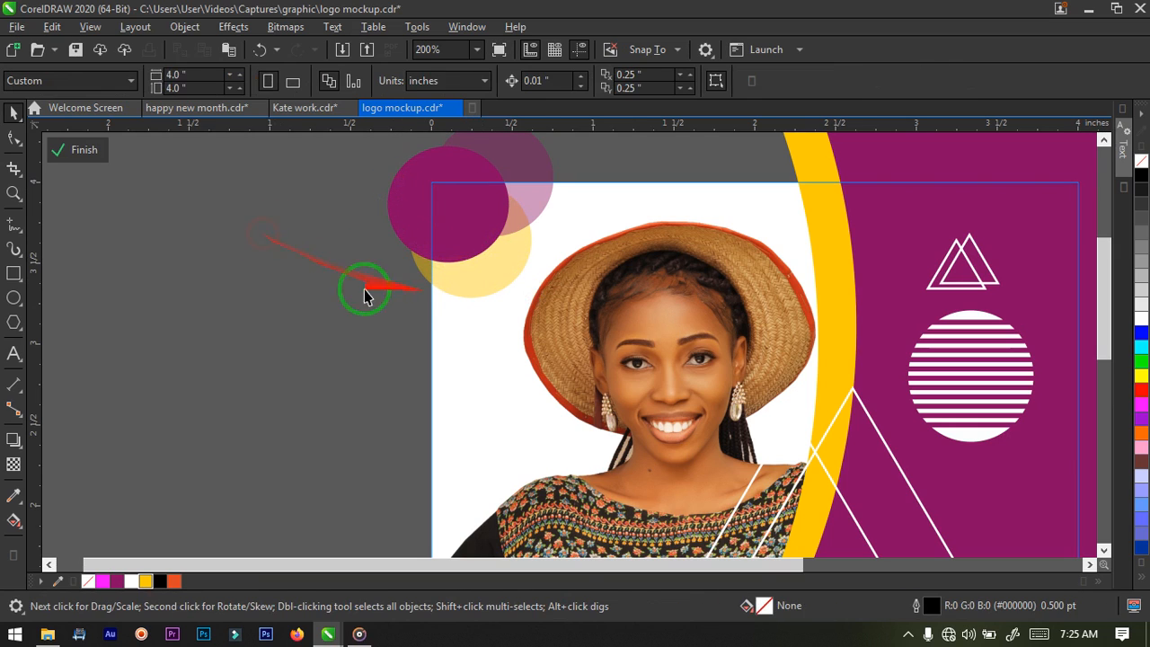
Step: Finish editing the PowerClip and save the document
{"action": "right_click", "coordinate": [466, 247]}
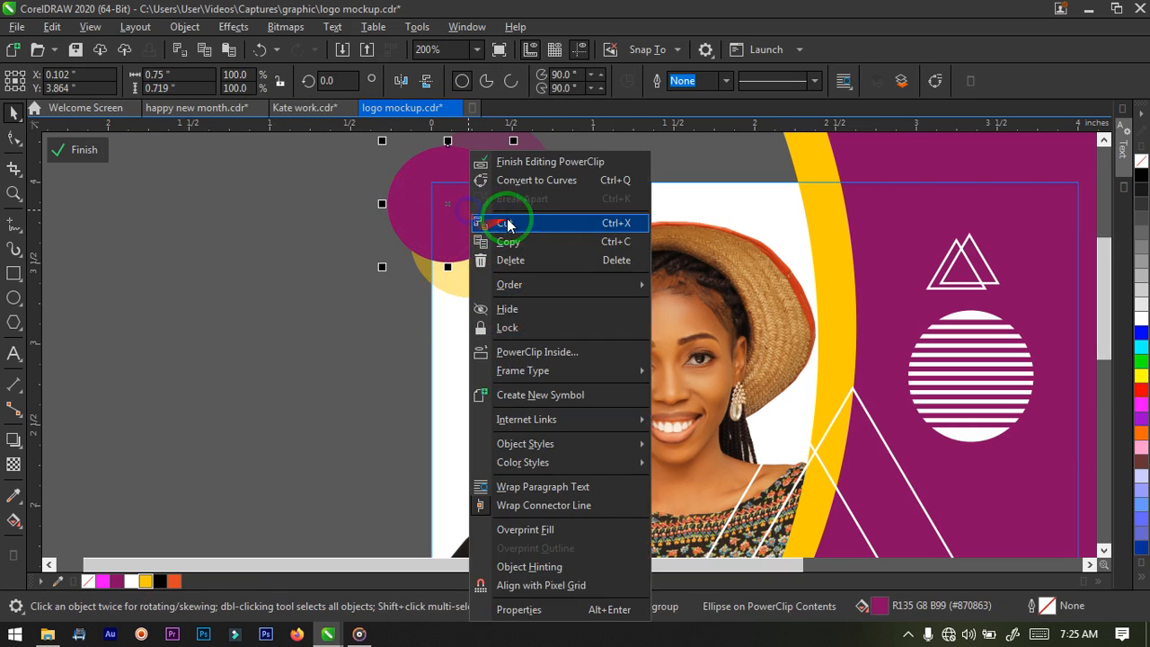
{"action": "left_click", "coordinate": [570, 160]}
{"action": "scroll", "coordinate": [236, 342], "scroll_direction": "down", "scroll_amount": 2}
{"action": "left_click", "coordinate": [513, 390]}
{"action": "scroll", "coordinate": [514, 390], "scroll_direction": "up", "scroll_amount": 1}
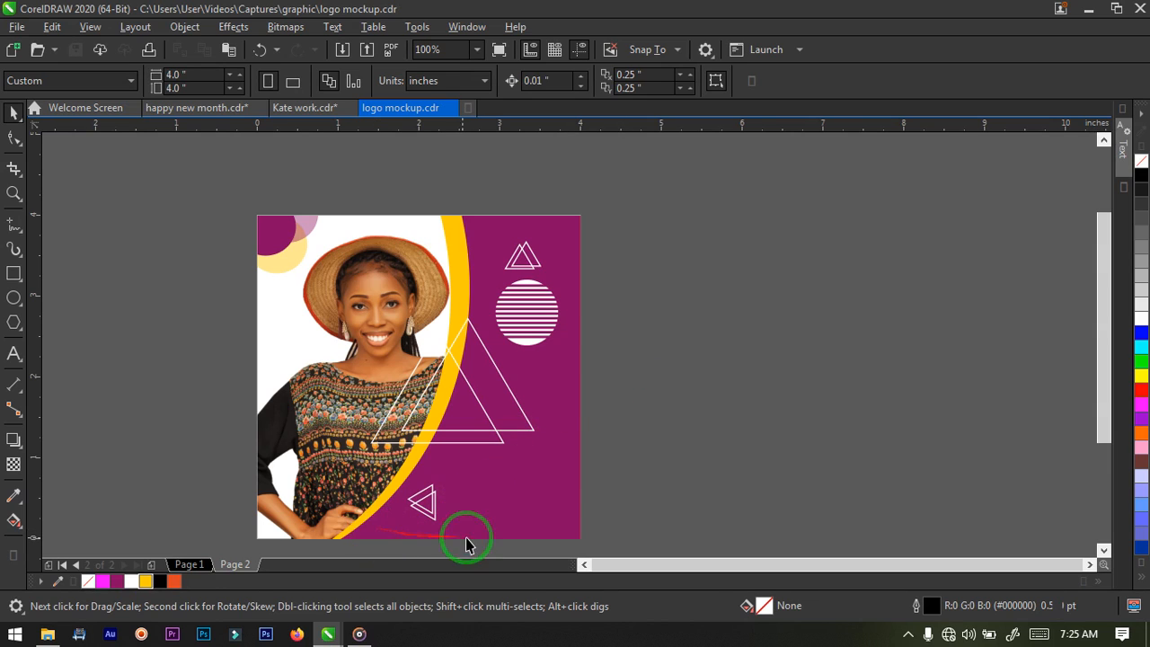
{"action": "key", "text": "ctrl+s"}
{"action": "scroll", "coordinate": [539, 462], "scroll_direction": "down", "scroll_amount": 1}
{"action": "scroll", "coordinate": [435, 500], "scroll_direction": "up", "scroll_amount": 1}
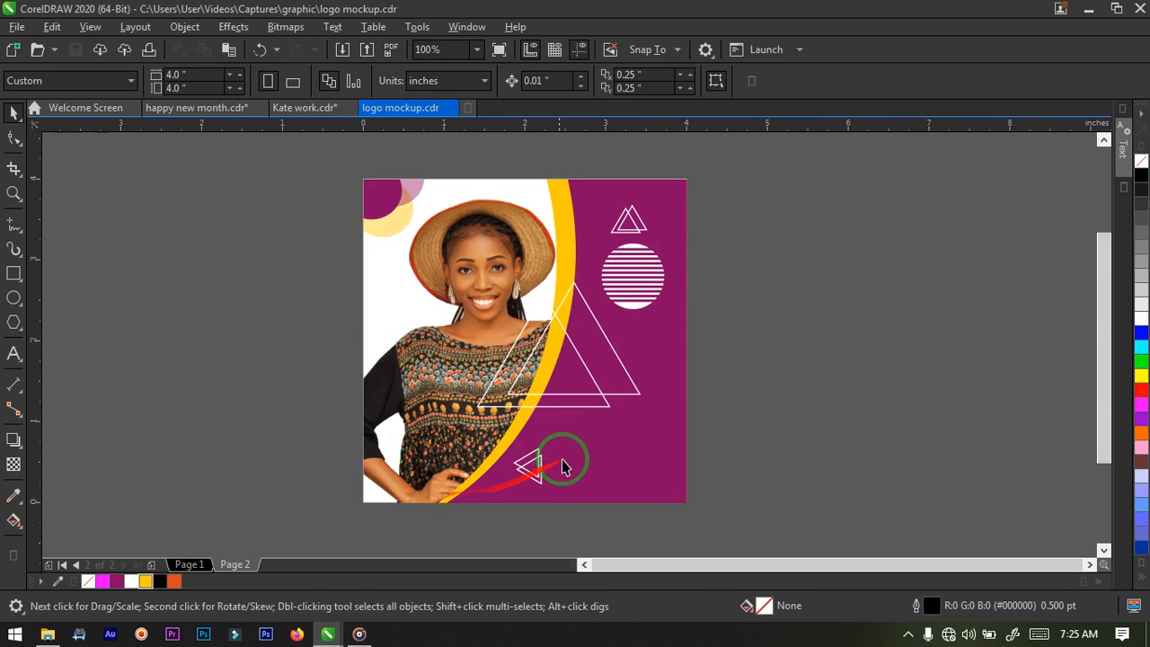
Step: Inspect the title and speaker text on the finished flyer on Page 1, selecting the "Blazing" line to check its font
{"action": "left_click", "coordinate": [234, 564]}
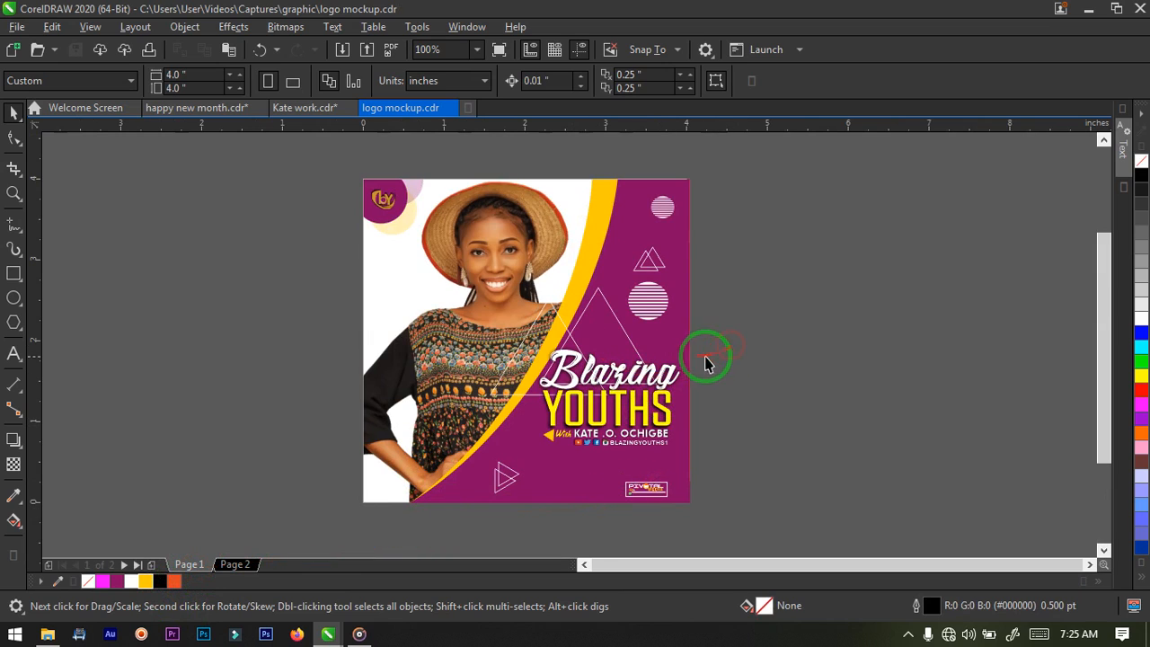
{"action": "left_click_drag", "start_coordinate": [753, 335], "coordinate": [496, 491]}
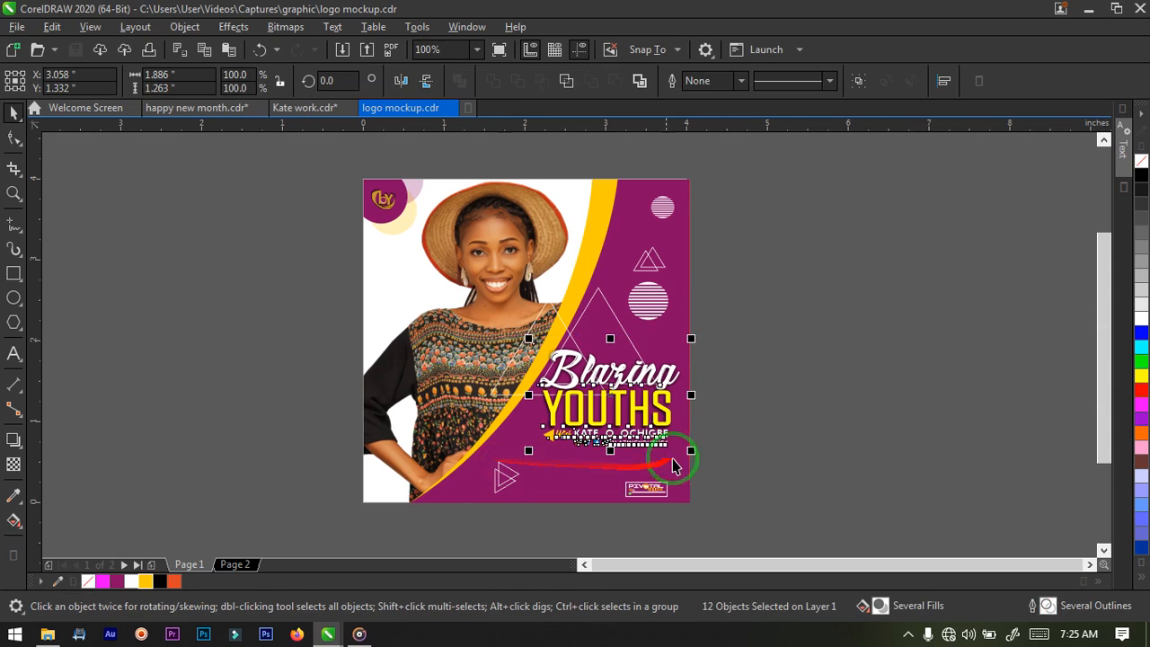
{"action": "scroll", "coordinate": [599, 426], "scroll_direction": "up", "scroll_amount": 2}
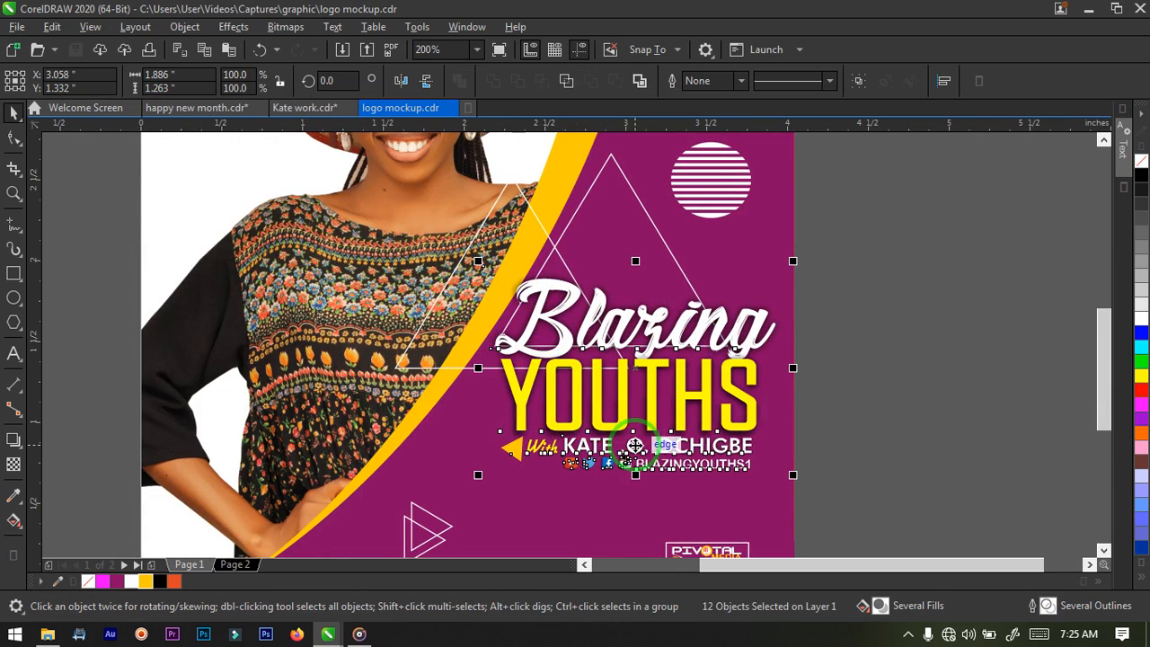
{"action": "left_click", "coordinate": [873, 364]}
{"action": "left_click", "coordinate": [739, 354]}
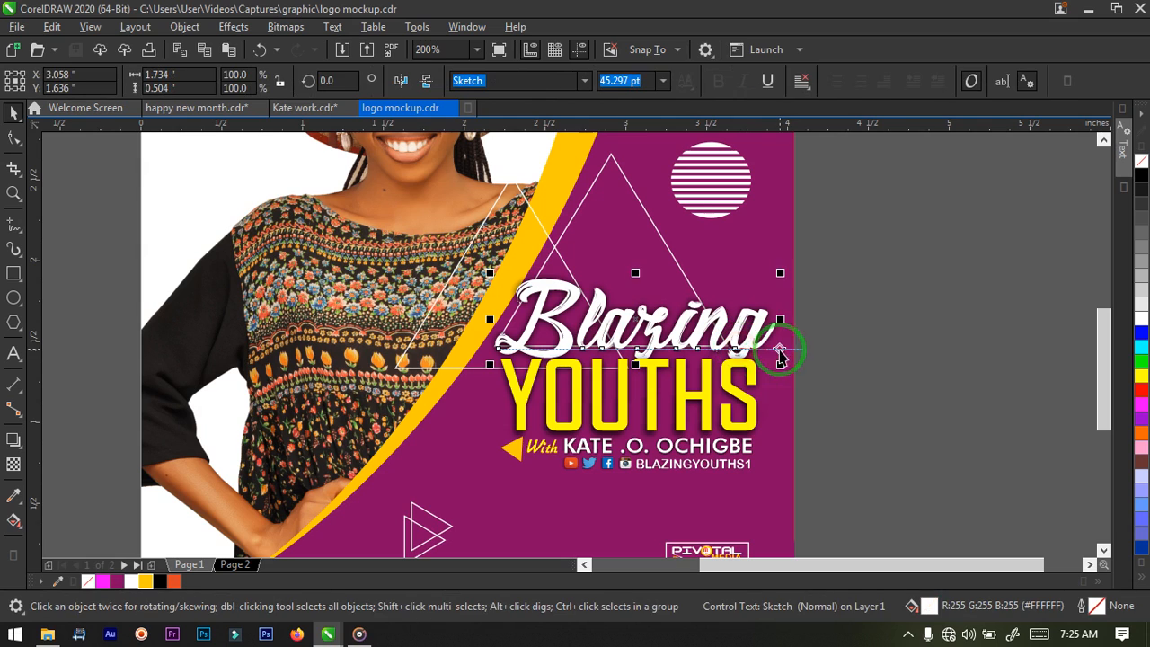
{"action": "left_click", "coordinate": [825, 384]}
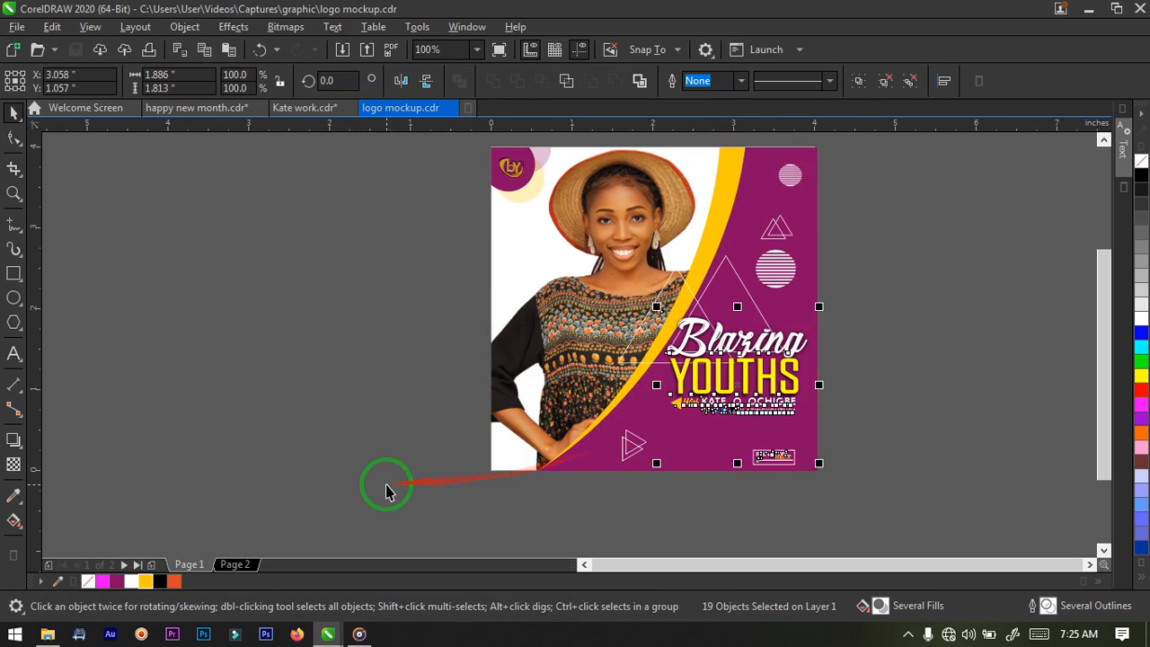
Step: Copy the Blazing YOUTHS title, speaker line, social handles and Pivotal Media logo from Page 1 and paste them onto Page 2
{"action": "left_click_drag", "start_coordinate": [901, 298], "coordinate": [642, 488]}
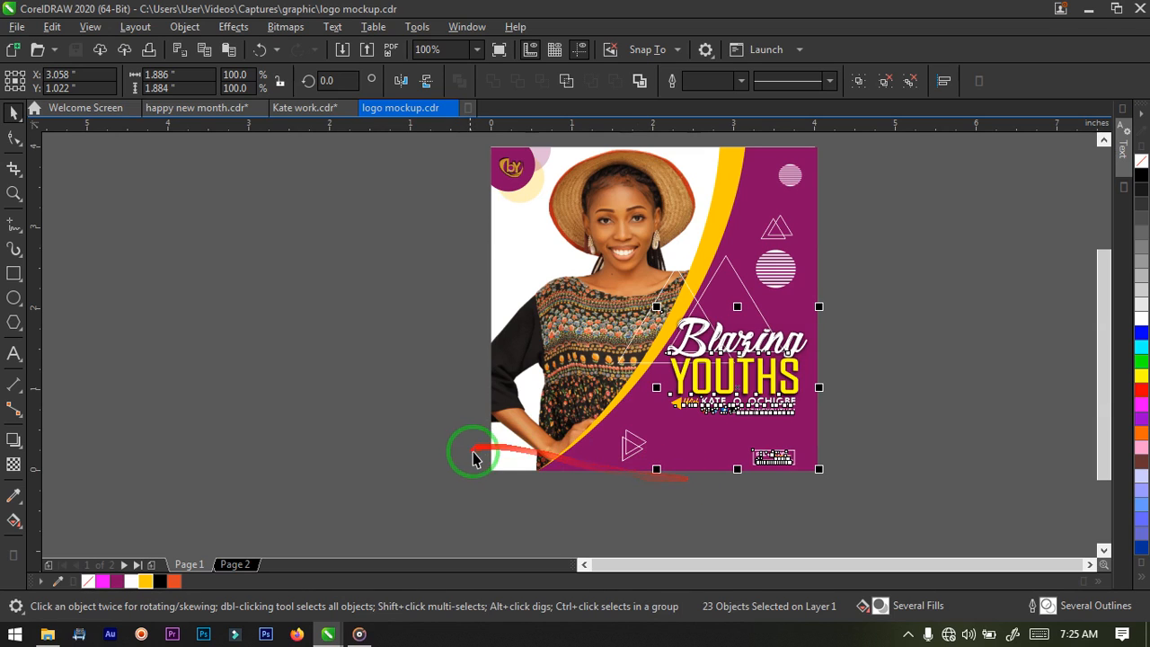
{"action": "left_click", "coordinate": [313, 109]}
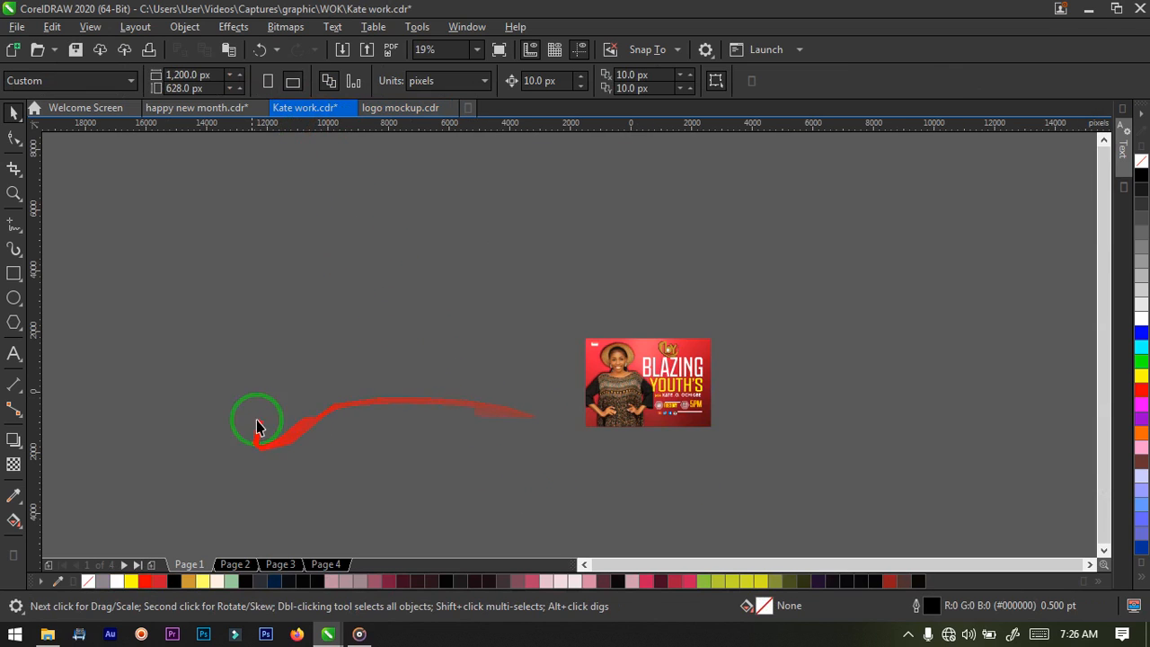
{"action": "left_click", "coordinate": [404, 110]}
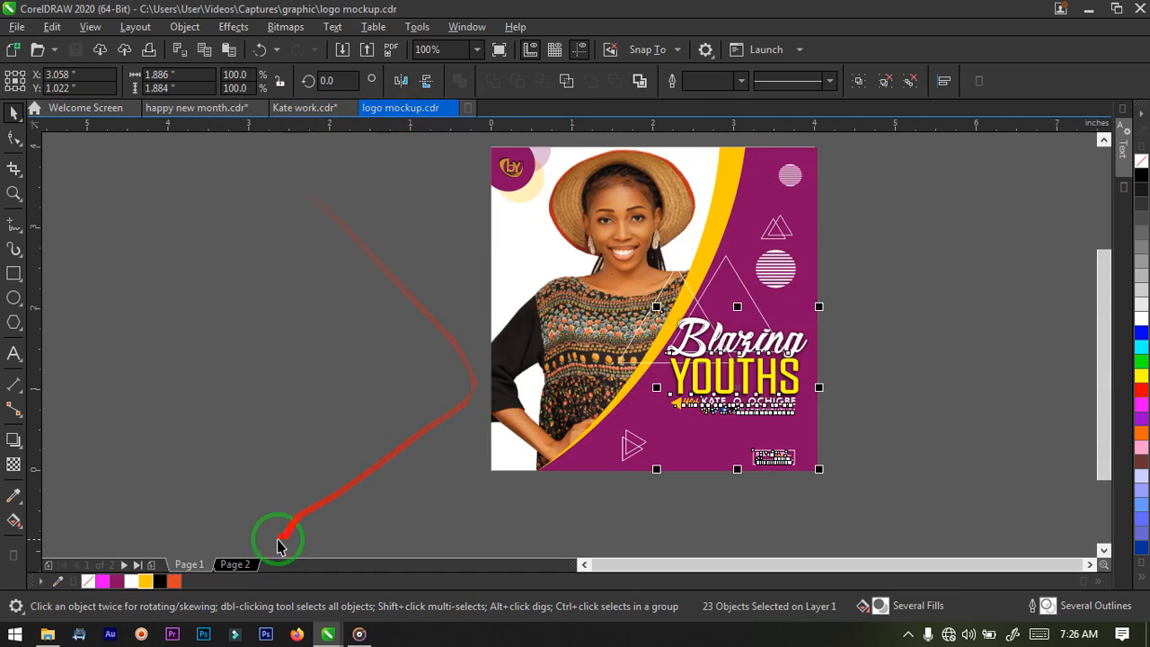
{"action": "left_click", "coordinate": [235, 563]}
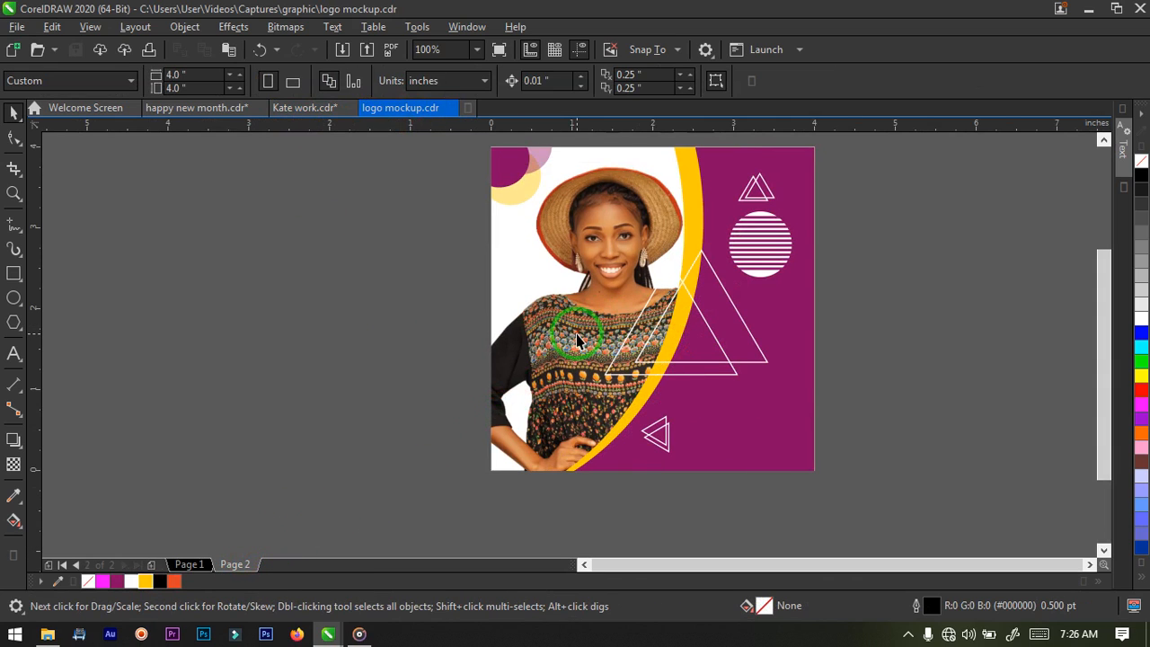
{"action": "key", "text": "ctrl+v"}
{"action": "scroll", "coordinate": [812, 352], "scroll_direction": "up", "scroll_amount": 1}
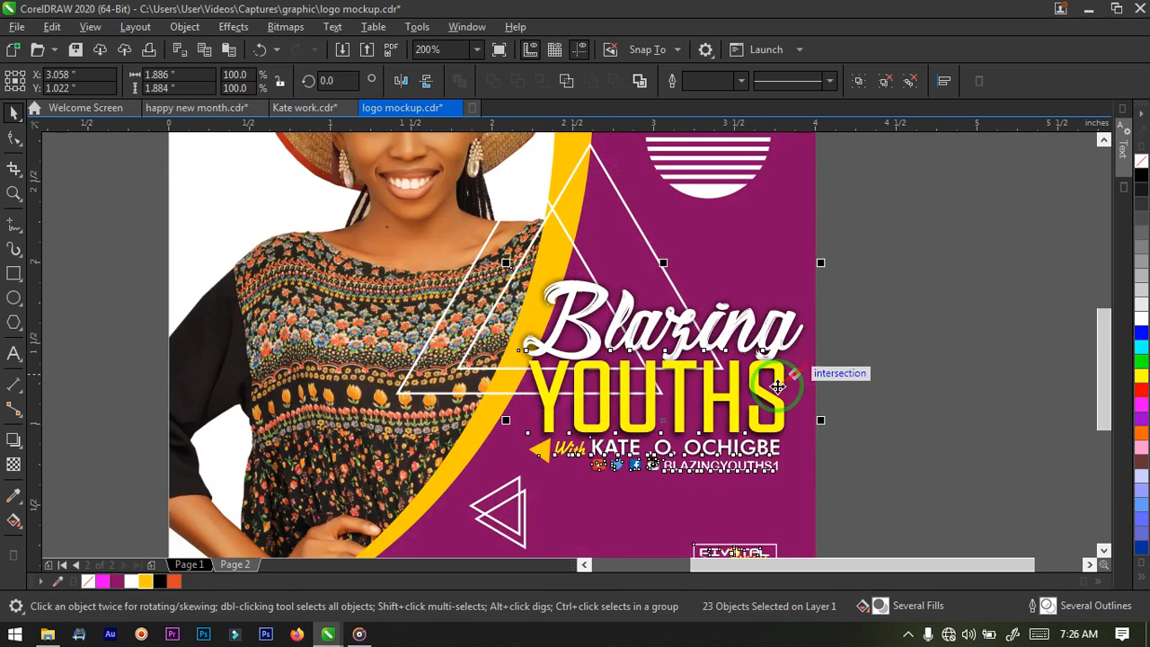
{"action": "scroll", "coordinate": [777, 387], "scroll_direction": "down", "scroll_amount": 1}
{"action": "scroll", "coordinate": [603, 456], "scroll_direction": "up", "scroll_amount": 1}
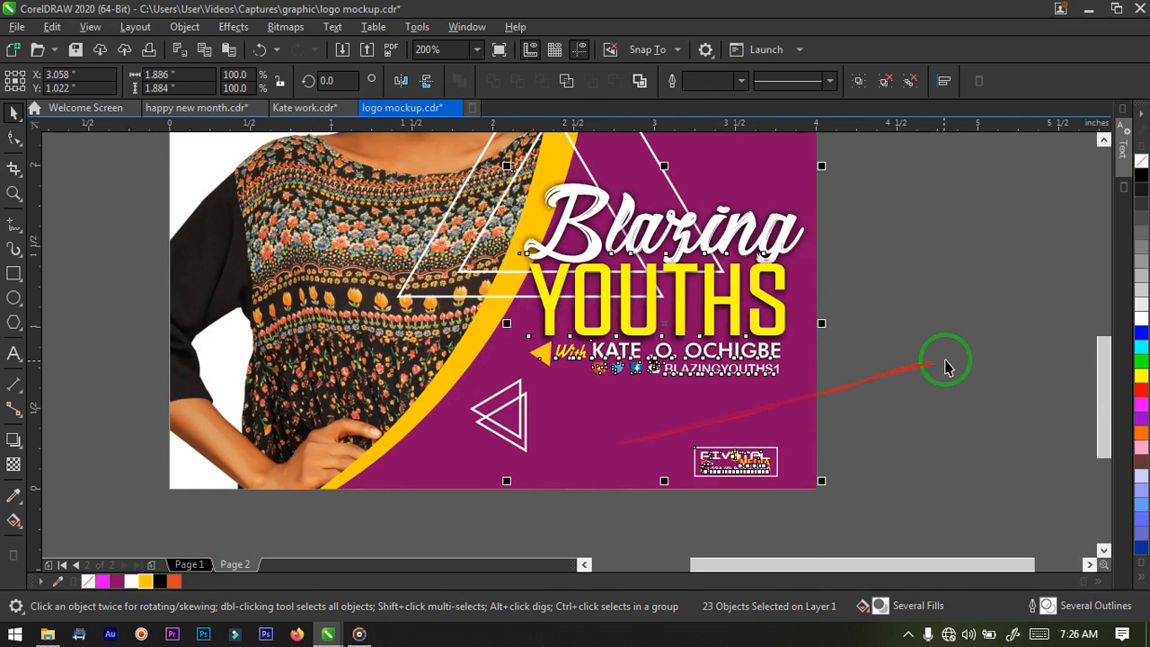
Step: Edit the background PowerClip on Page 2, mirror the small triangle pair below the title horizontally, and finish editing
{"action": "left_click", "coordinate": [945, 366]}
{"action": "left_click", "coordinate": [515, 424]}
{"action": "right_click", "coordinate": [534, 248]}
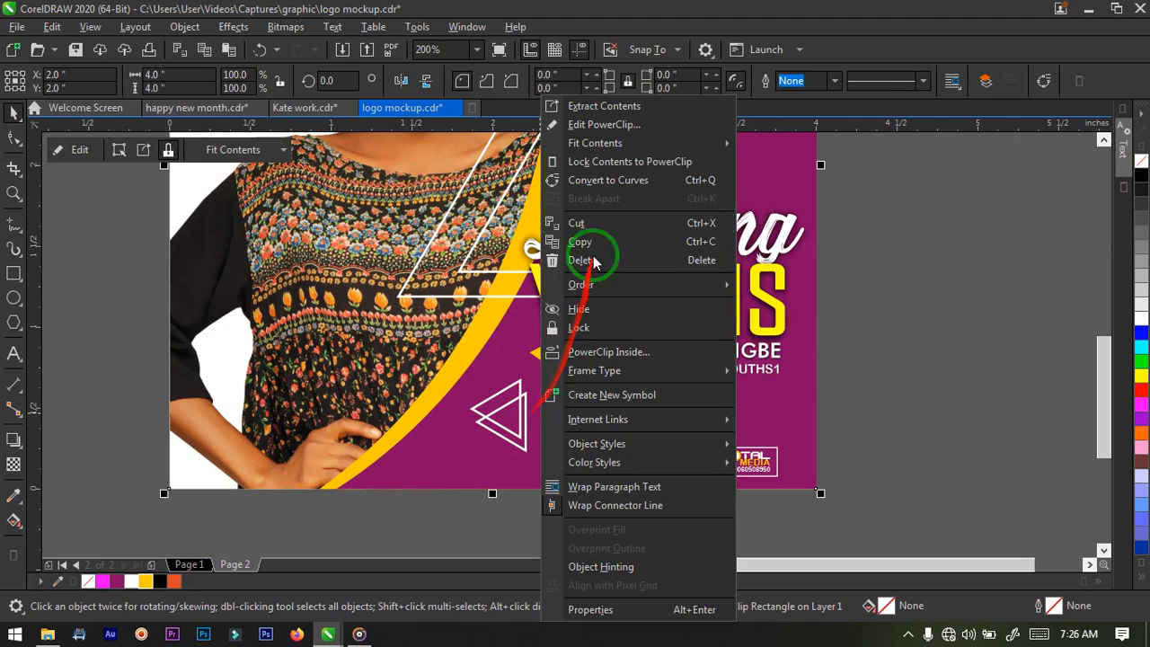
{"action": "left_click", "coordinate": [582, 120]}
{"action": "left_click", "coordinate": [503, 442]}
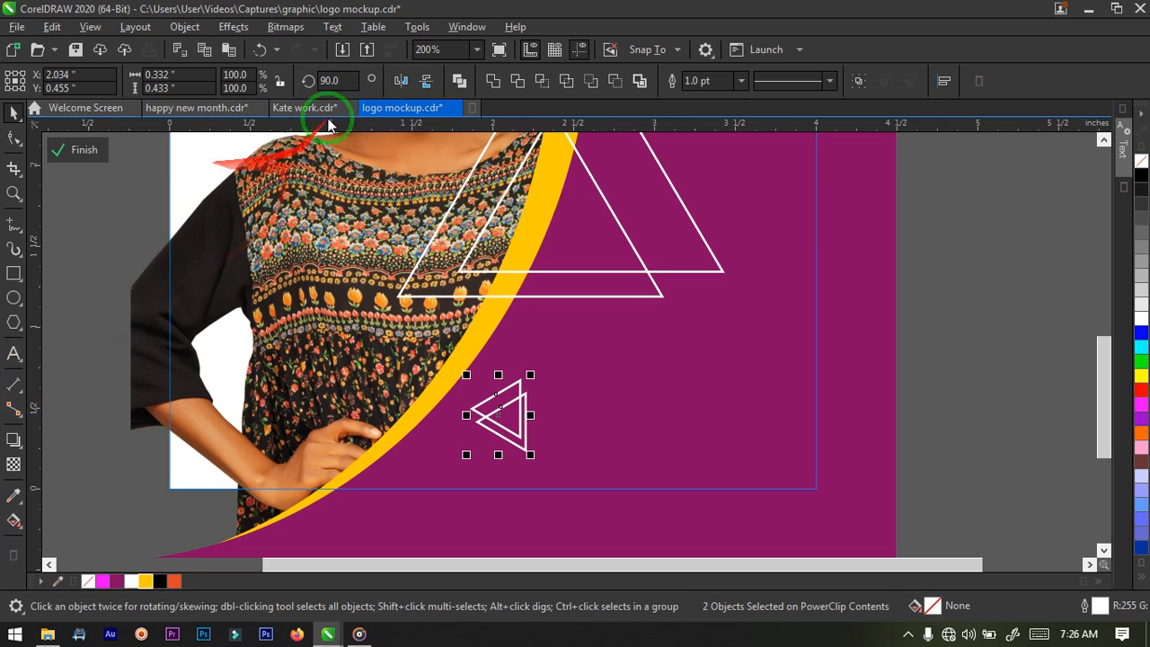
{"action": "left_click", "coordinate": [406, 81]}
{"action": "scroll", "coordinate": [457, 321], "scroll_direction": "down", "scroll_amount": 2}
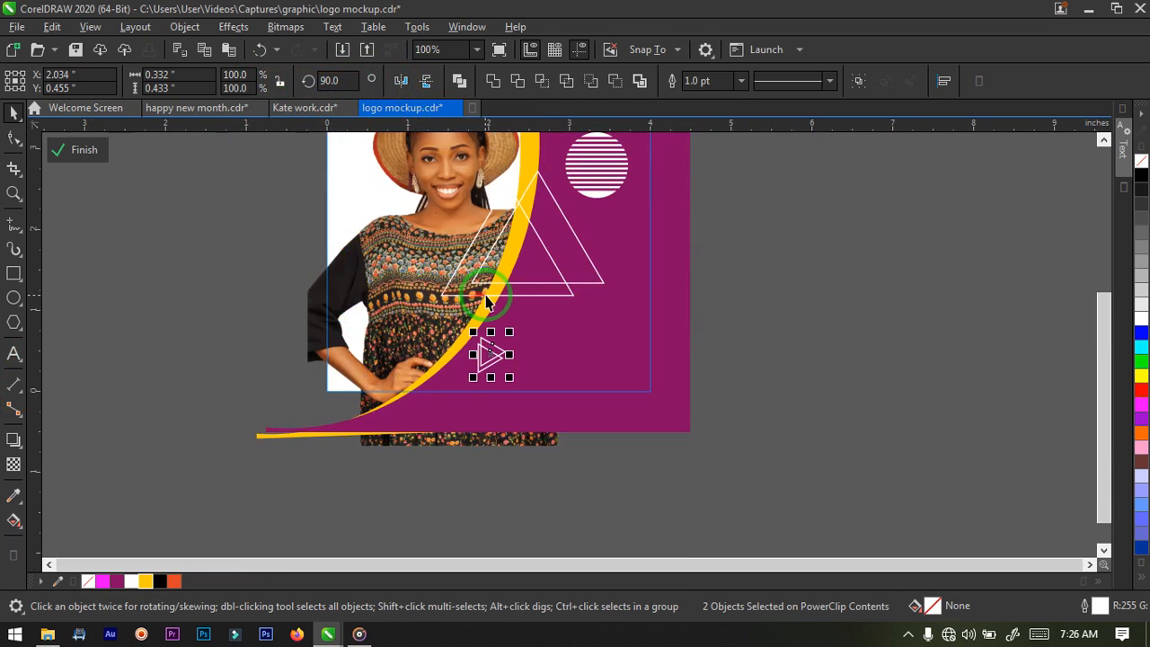
{"action": "left_click", "coordinate": [501, 297]}
{"action": "right_click", "coordinate": [501, 297]}
{"action": "left_click", "coordinate": [582, 162]}
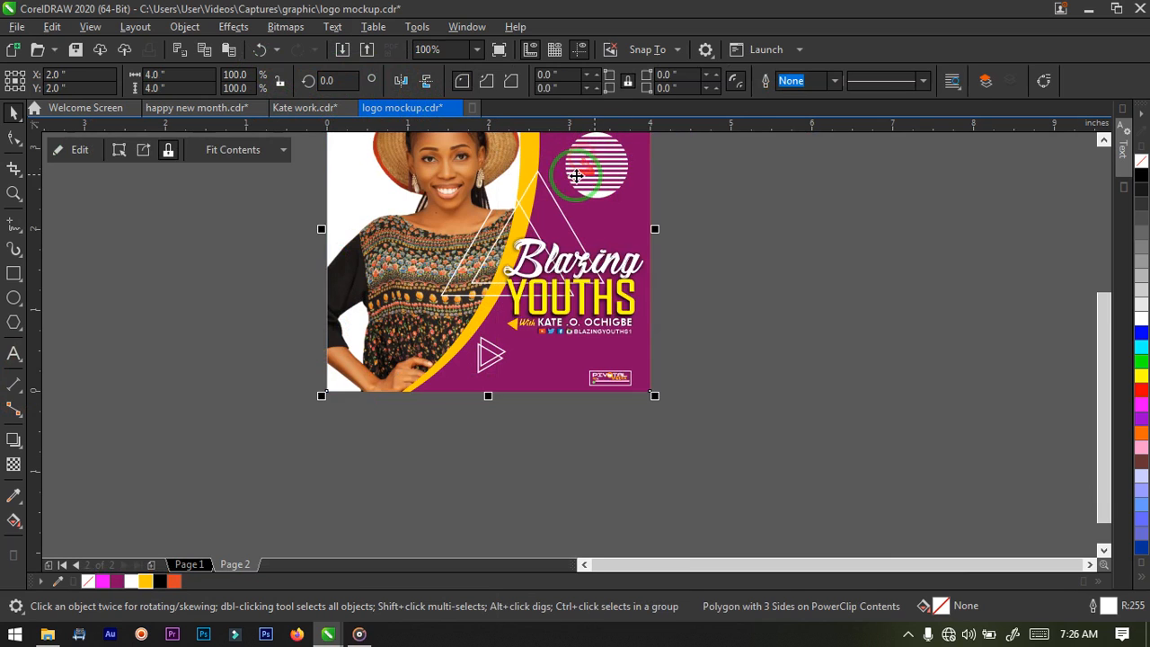
{"action": "left_click", "coordinate": [717, 264]}
{"action": "scroll", "coordinate": [508, 313], "scroll_direction": "down", "scroll_amount": 1}
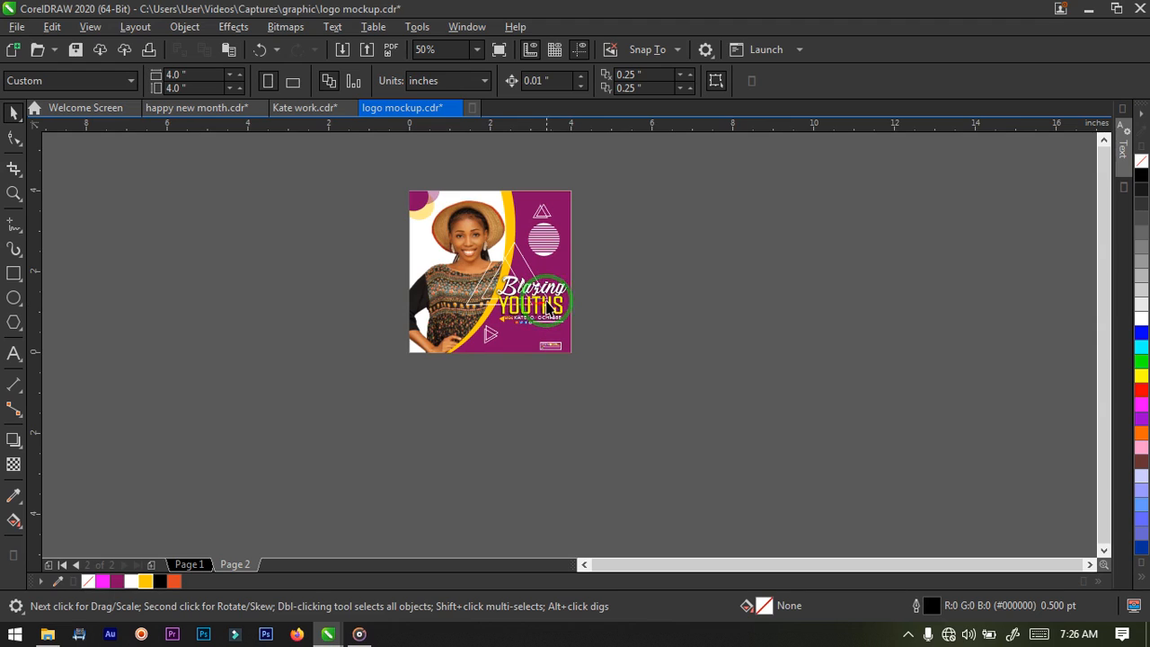
{"action": "scroll", "coordinate": [537, 297], "scroll_direction": "up", "scroll_amount": 1}
{"action": "scroll", "coordinate": [555, 321], "scroll_direction": "down", "scroll_amount": 1}
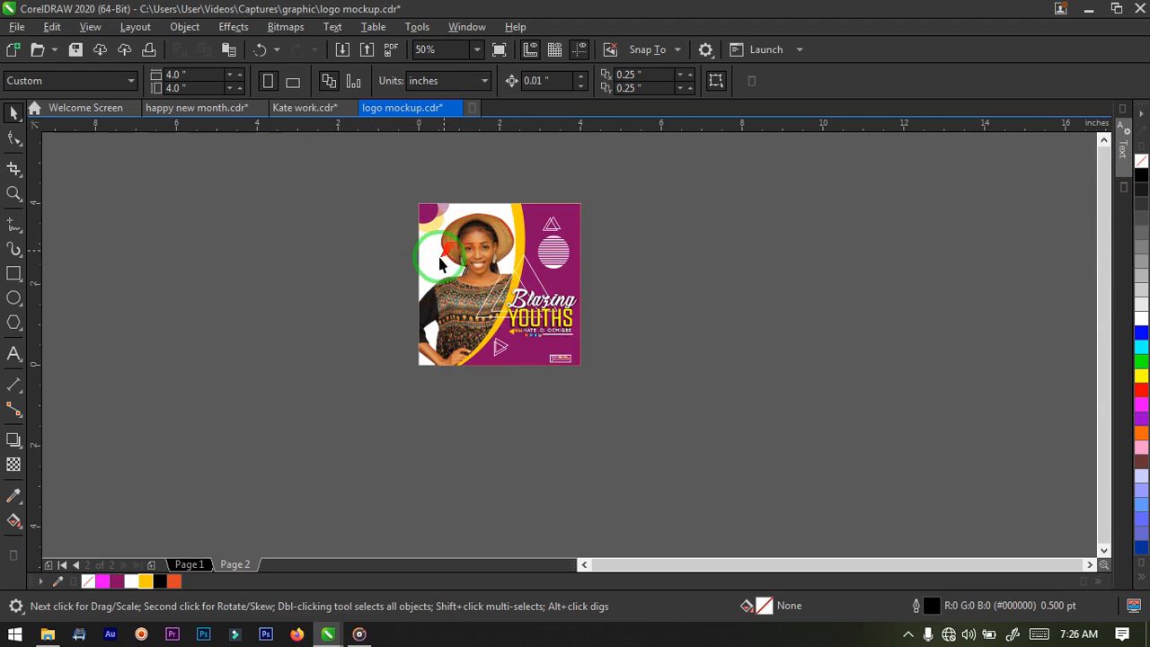
Step: Copy the "by" logo from Page 1 to Page 2 and move it slightly up and left inside the purple corner circle
{"action": "left_click", "coordinate": [188, 565]}
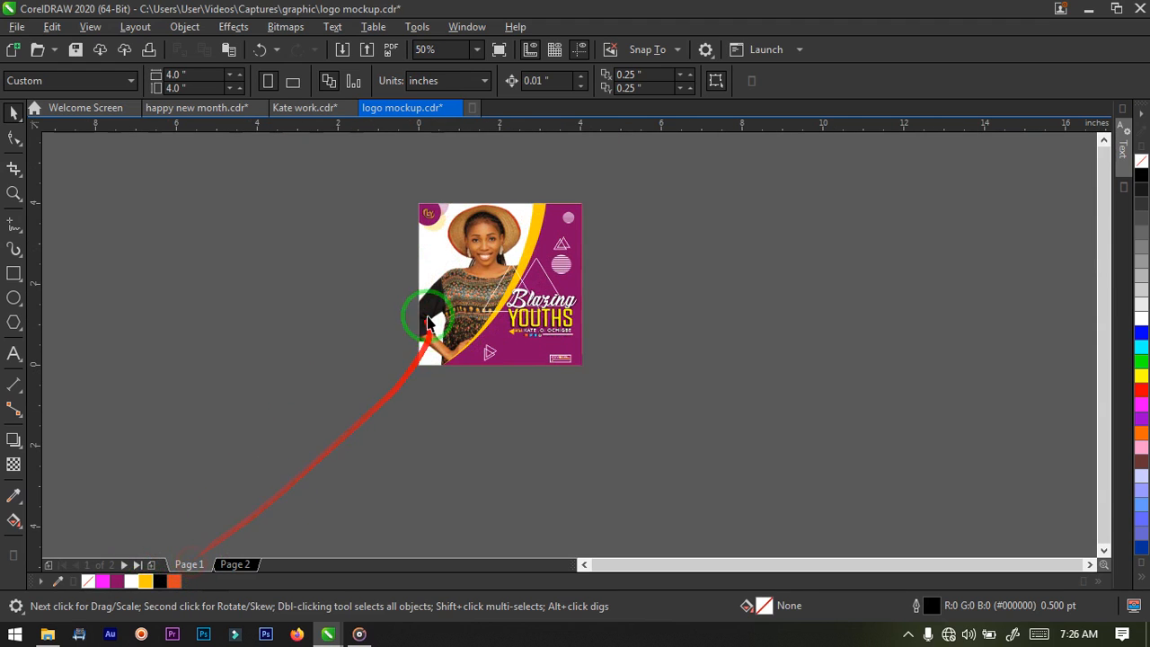
{"action": "left_click_drag", "start_coordinate": [395, 190], "coordinate": [450, 256]}
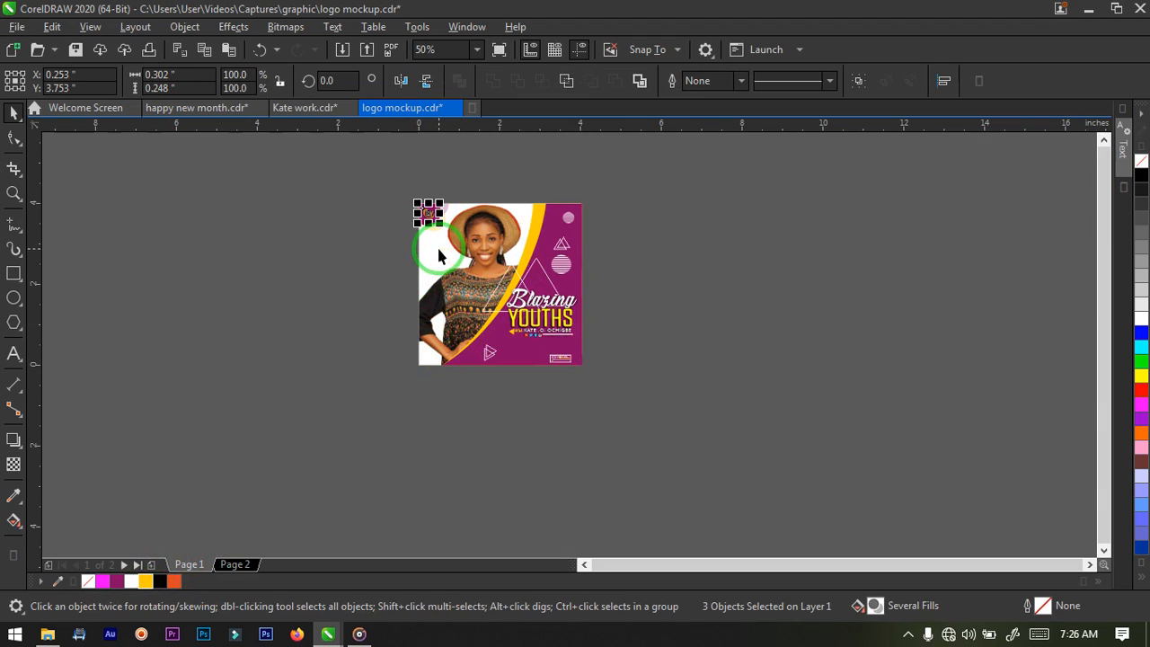
{"action": "left_click", "coordinate": [234, 565]}
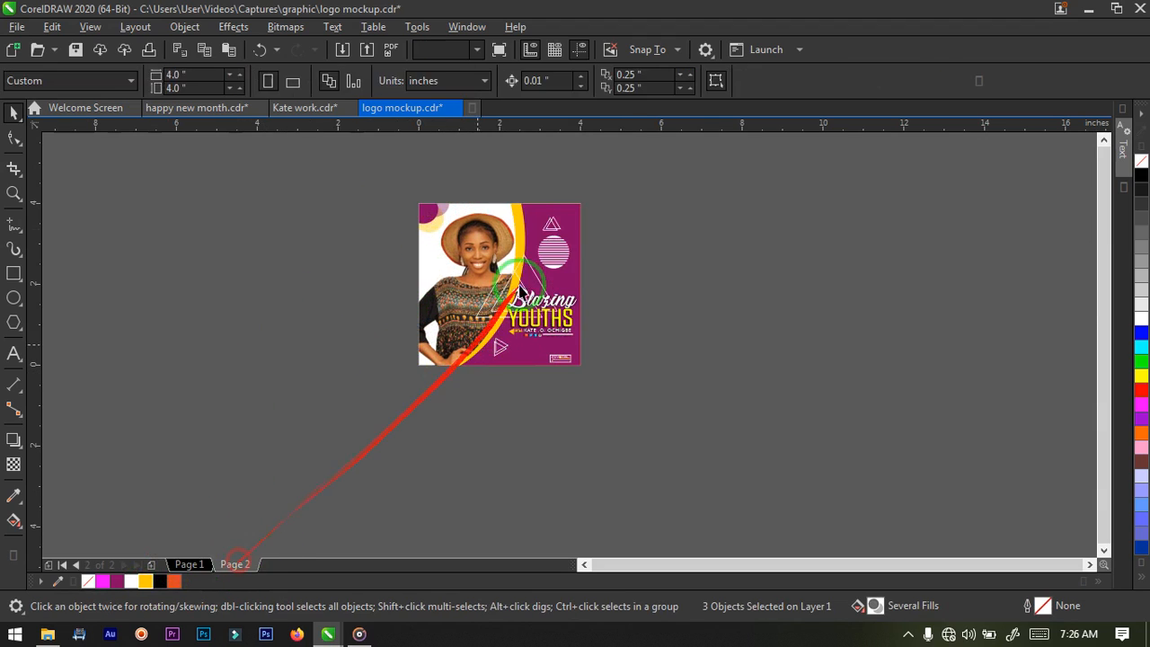
{"action": "scroll", "coordinate": [469, 214], "scroll_direction": "up", "scroll_amount": 1}
{"action": "left_click", "coordinate": [405, 244]}
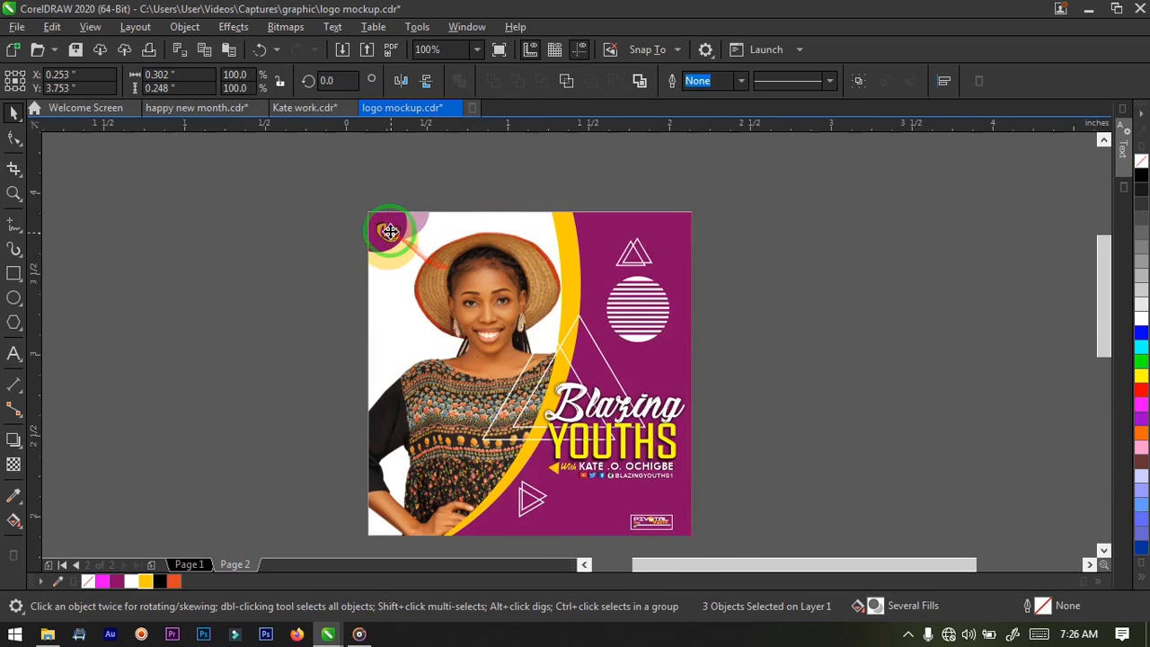
{"action": "scroll", "coordinate": [391, 243], "scroll_direction": "up", "scroll_amount": 2}
{"action": "left_click_drag", "start_coordinate": [391, 242], "coordinate": [379, 231]}
{"action": "scroll", "coordinate": [423, 283], "scroll_direction": "down", "scroll_amount": 2}
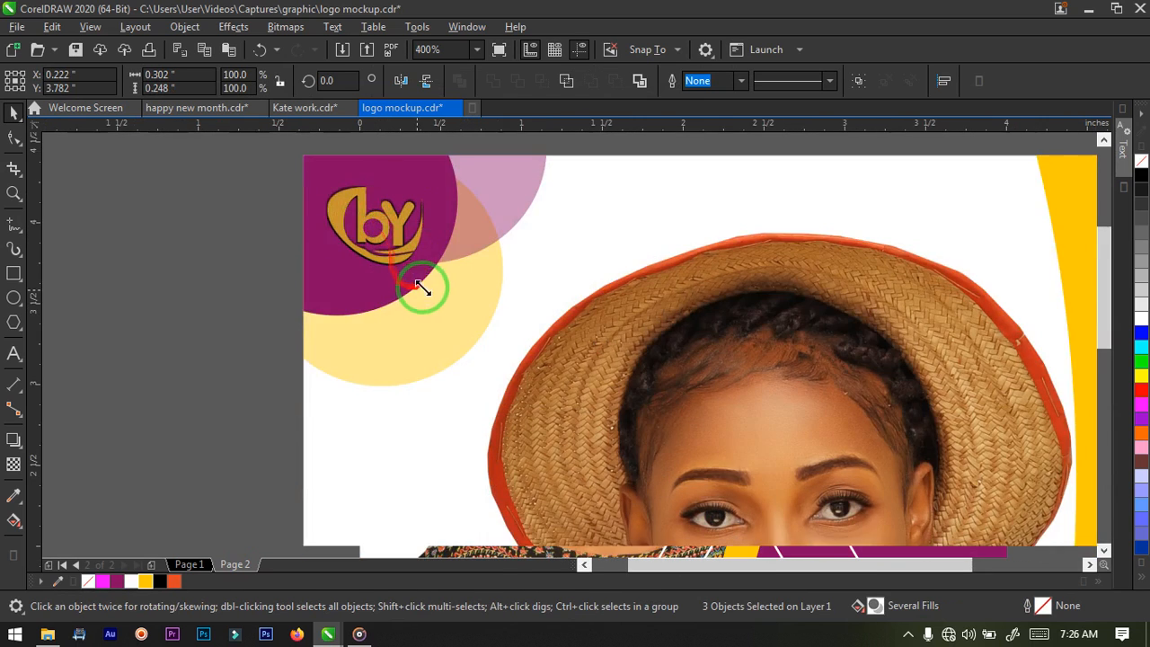
Step: Deselect the logo and save the finished flyer document
{"action": "scroll", "coordinate": [526, 310], "scroll_direction": "down", "scroll_amount": 1}
{"action": "scroll", "coordinate": [555, 419], "scroll_direction": "up", "scroll_amount": 2}
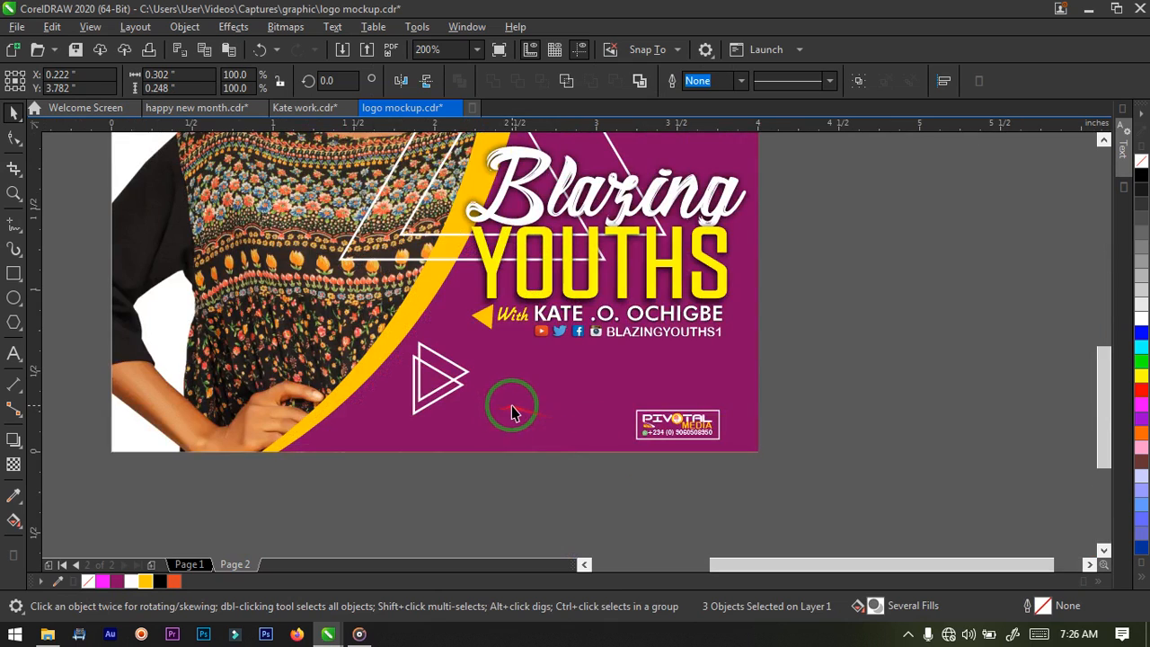
{"action": "left_click", "coordinate": [873, 336]}
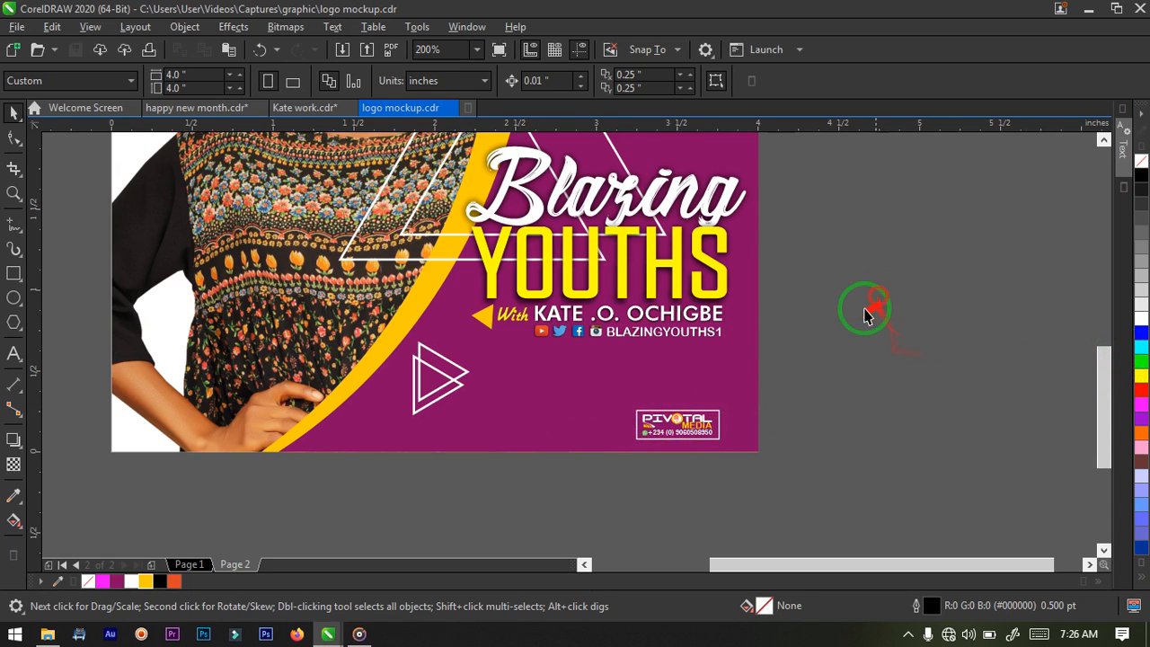
{"action": "scroll", "coordinate": [865, 315], "scroll_direction": "down", "scroll_amount": 2}
{"action": "scroll", "coordinate": [819, 356], "scroll_direction": "up", "scroll_amount": 1}
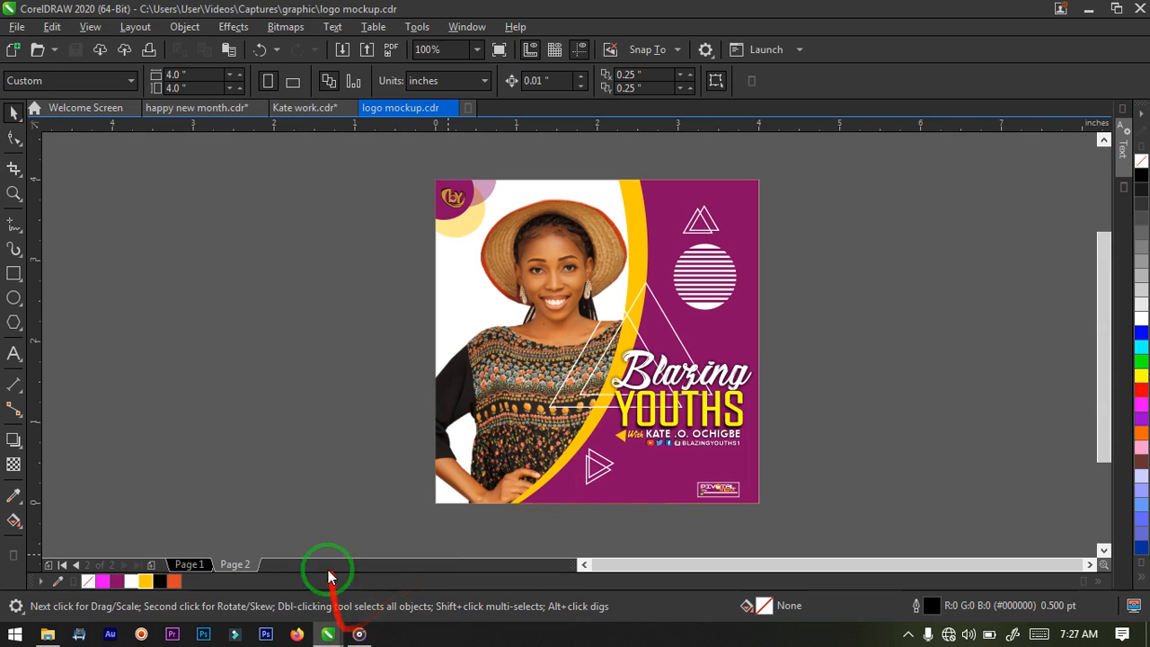
{"action": "left_click", "coordinate": [142, 634]}
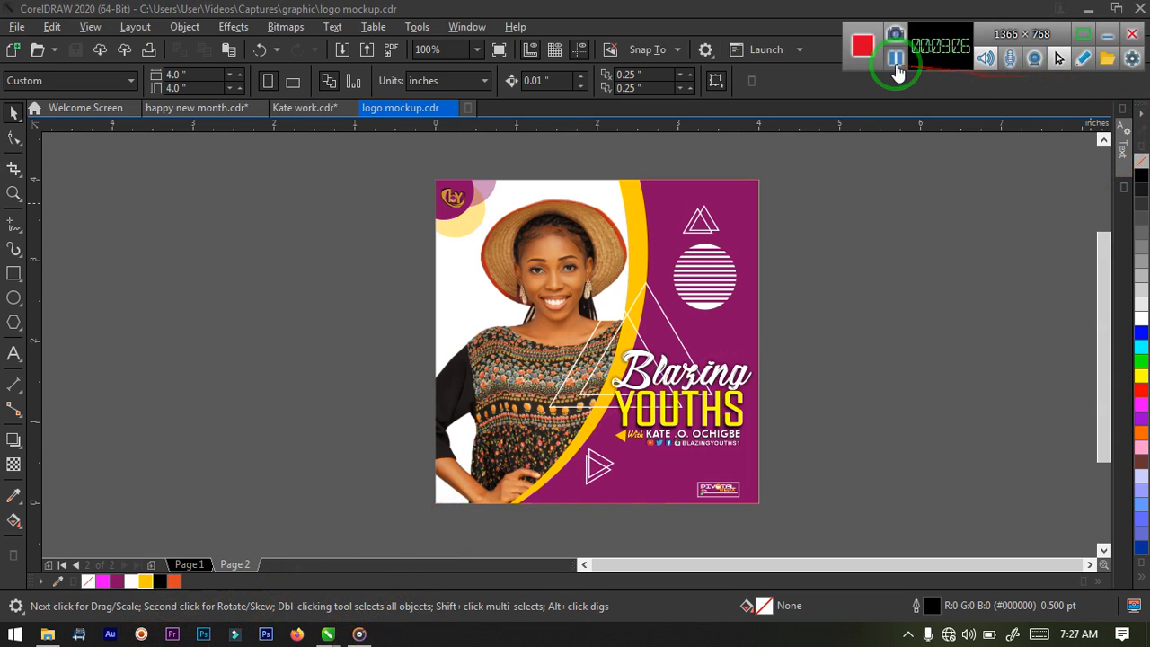
{"action": "left_click", "coordinate": [1107, 36]}
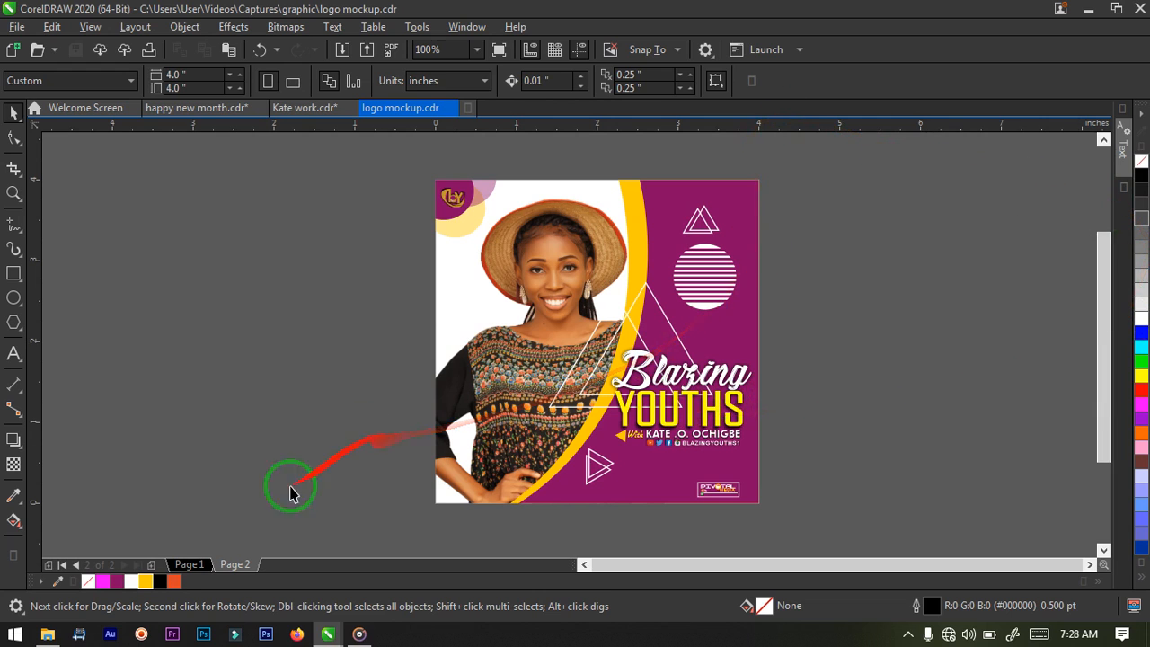
{"action": "left_click", "coordinate": [47, 634]}
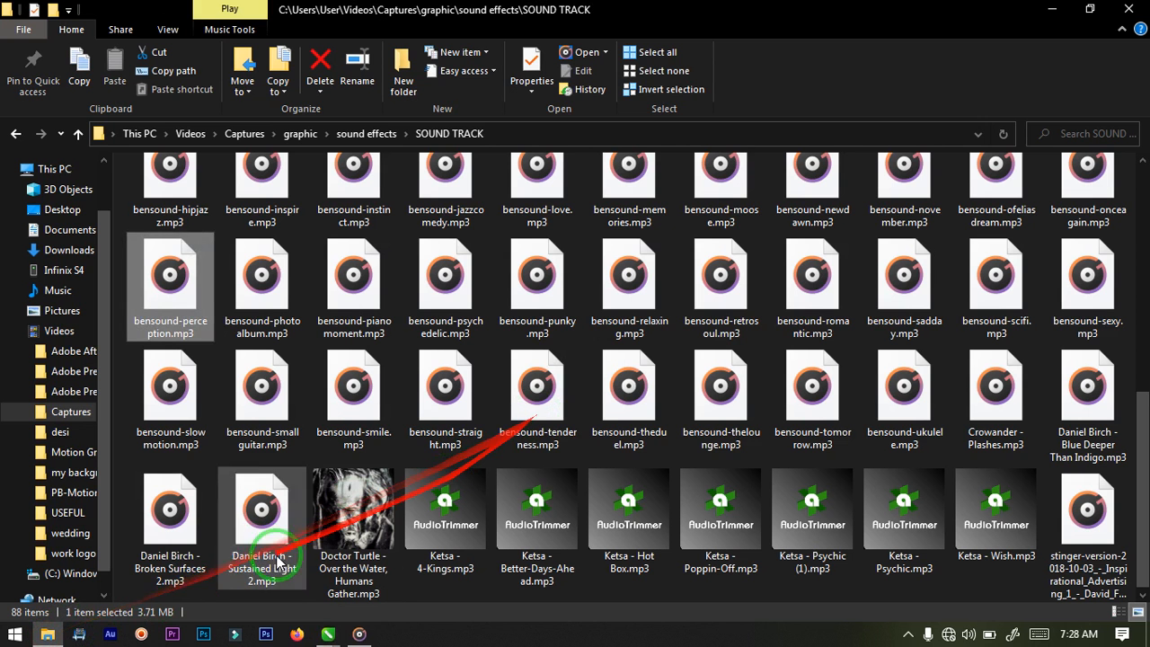
{"action": "left_click", "coordinate": [110, 636]}
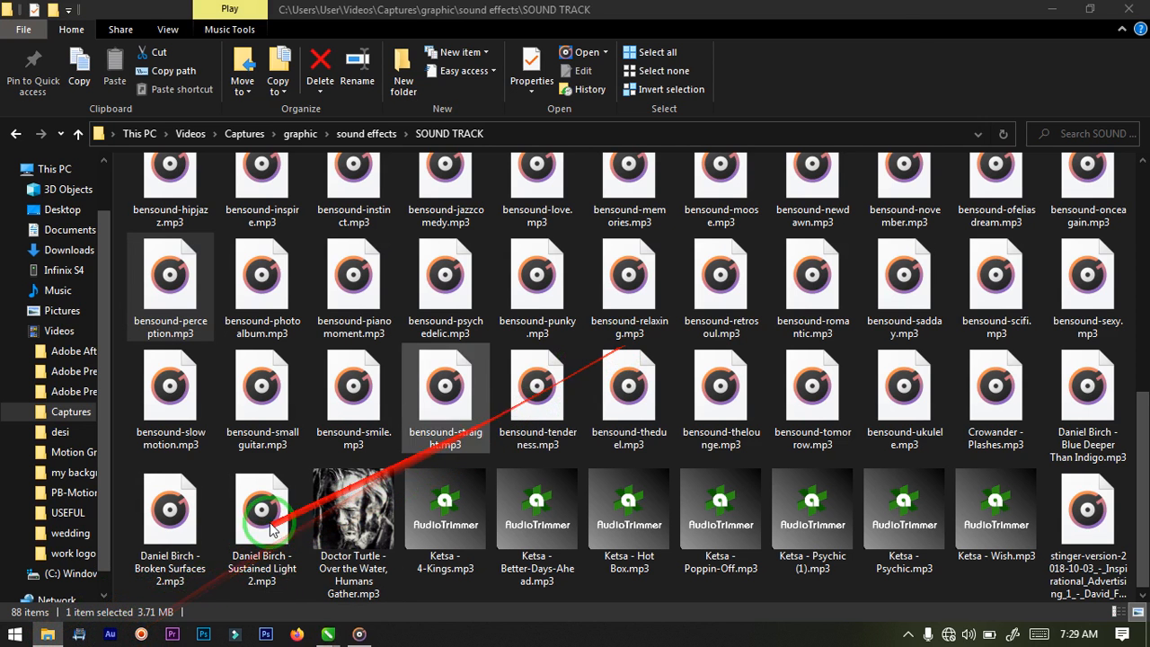